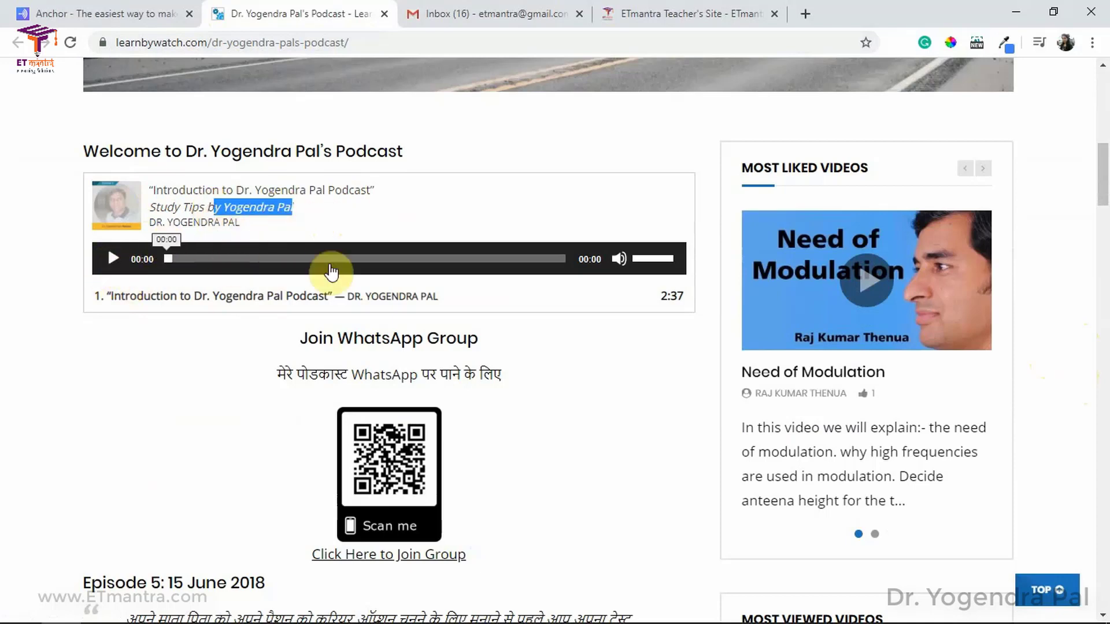
Step: Play and pause the introduction episode, then scroll through Episodes 5–1
click(112, 260)
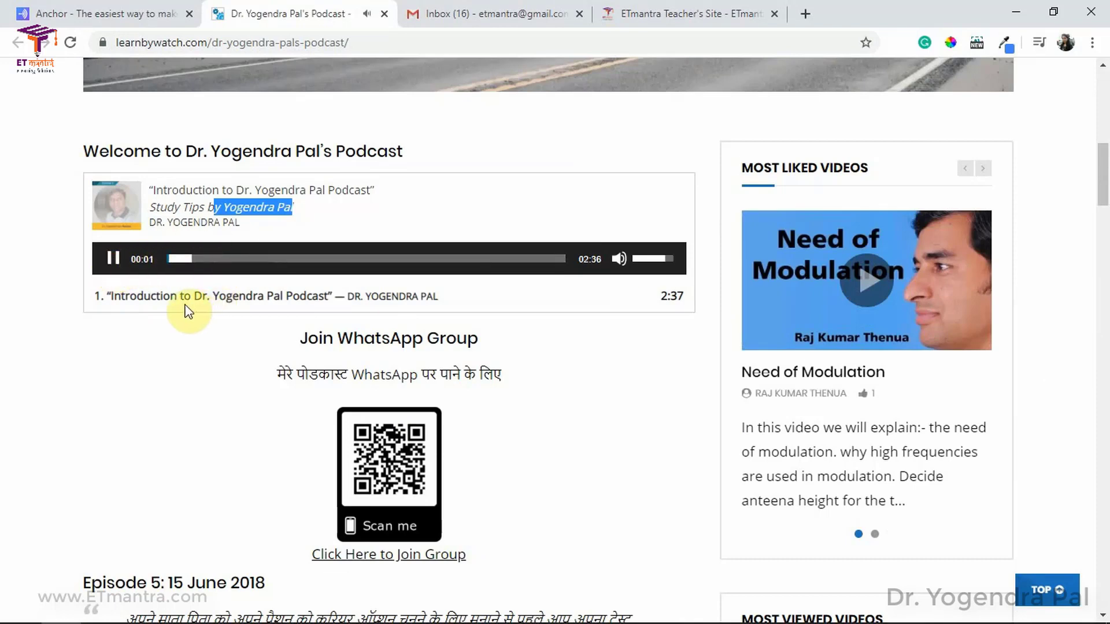
click(112, 258)
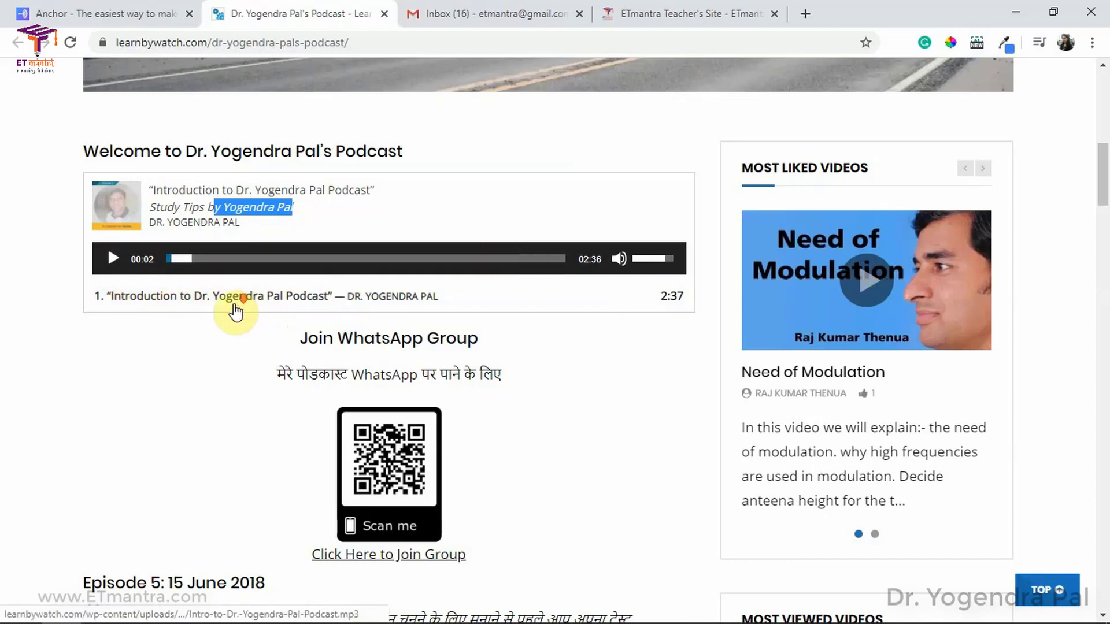
scroll(245, 304, down, 7)
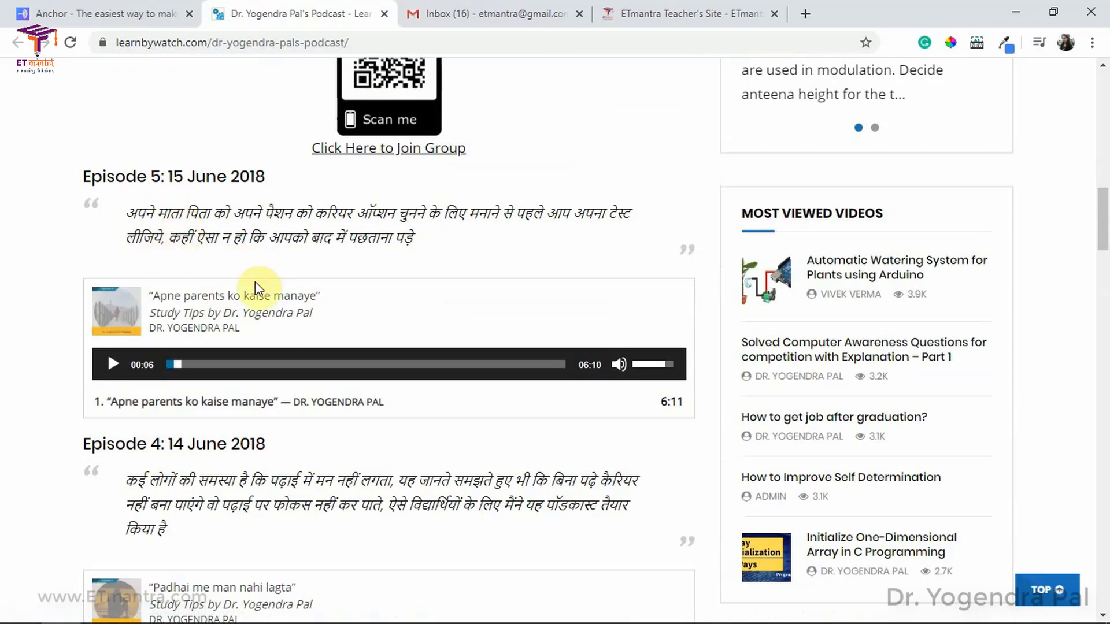
scroll(262, 355, down, 6)
scroll(188, 324, down, 5)
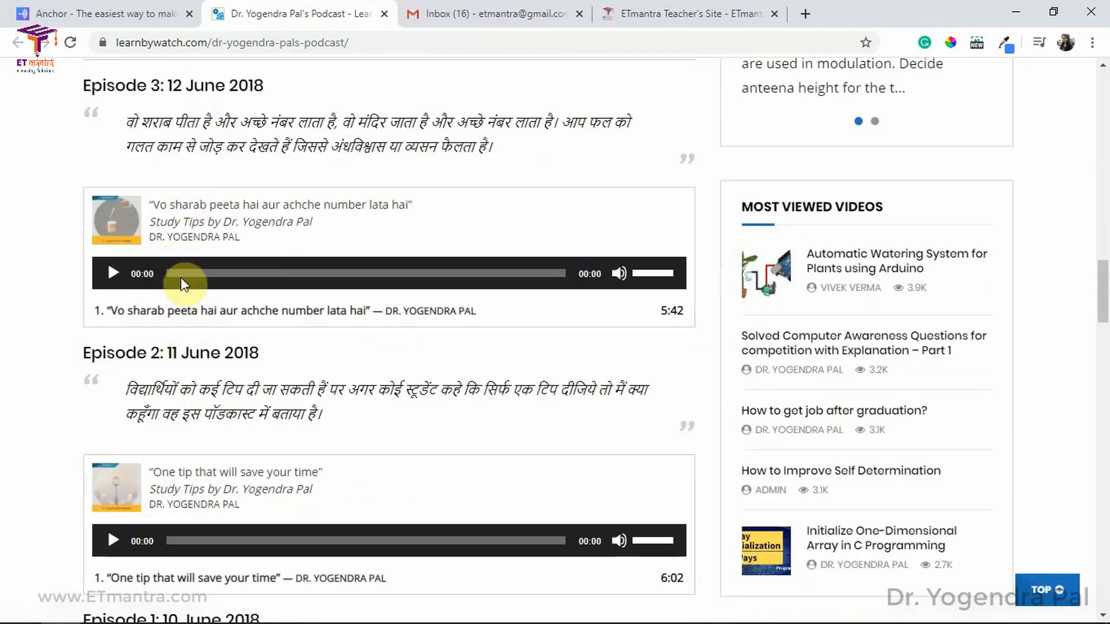
scroll(193, 315, down, 9)
scroll(231, 323, down, 4)
scroll(236, 323, up, 20)
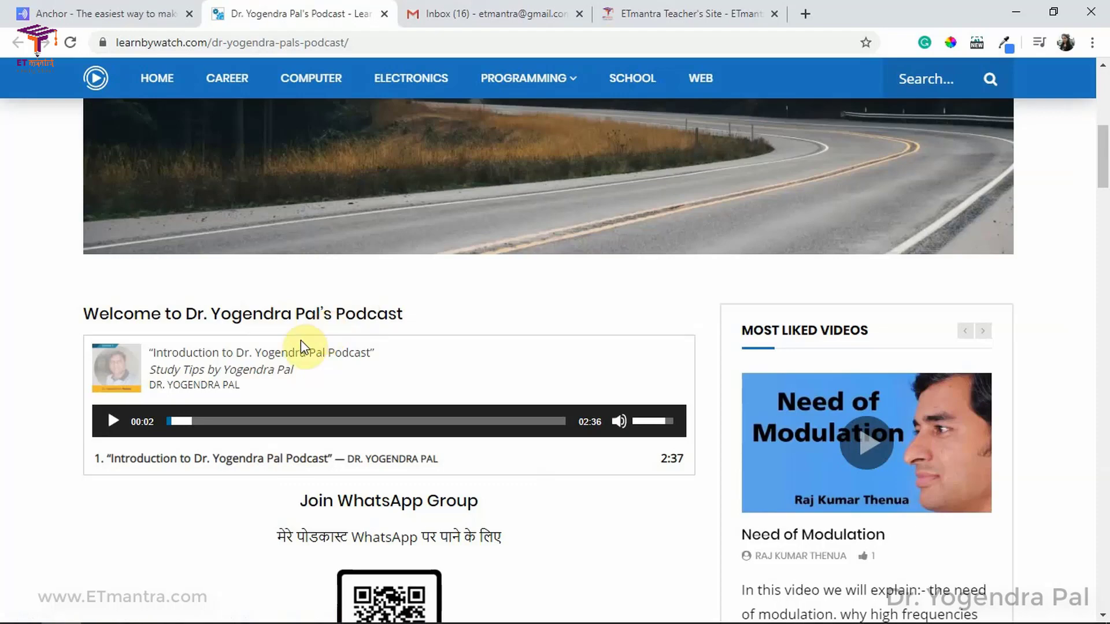
Step: Review the episode list again, then move to the ETmantra Teacher's Site podcast page
scroll(300, 343, down, 15)
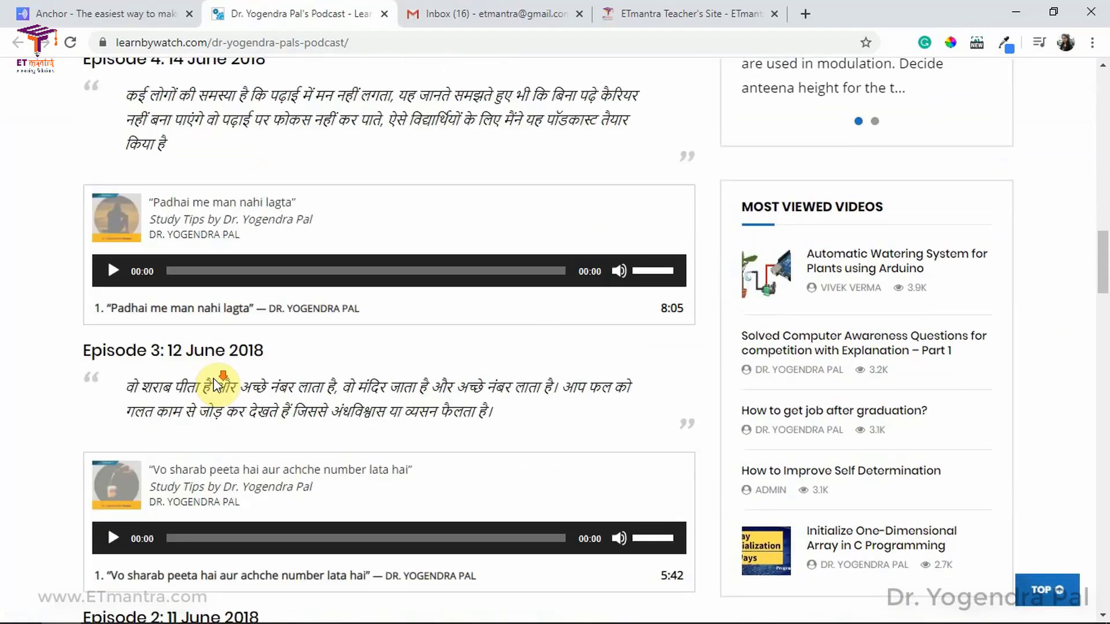
scroll(217, 384, down, 3)
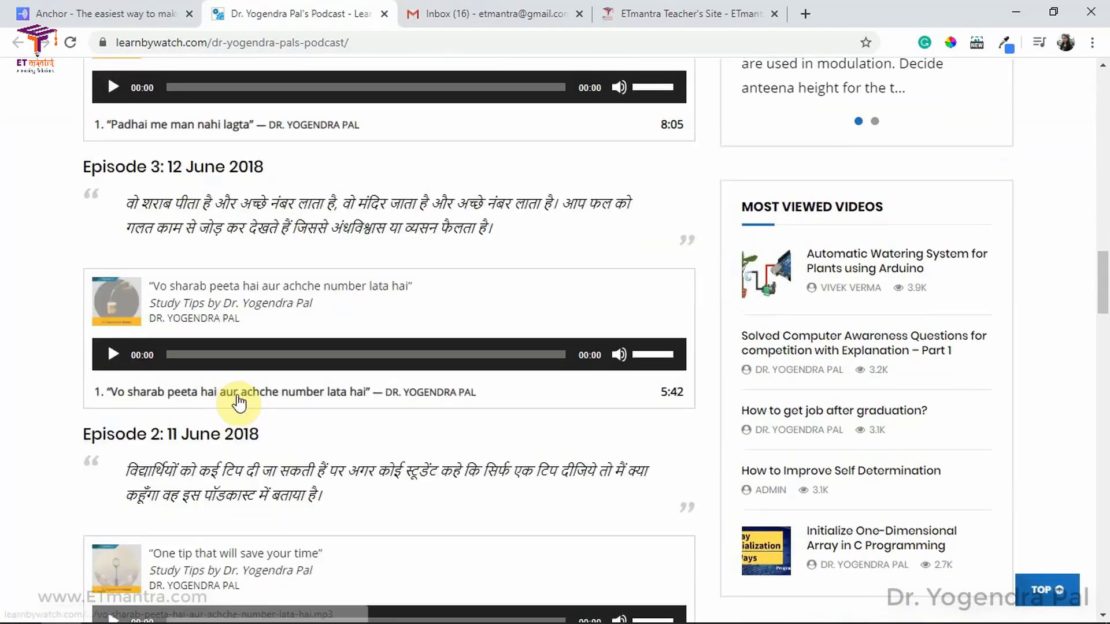
scroll(281, 396, down, 5)
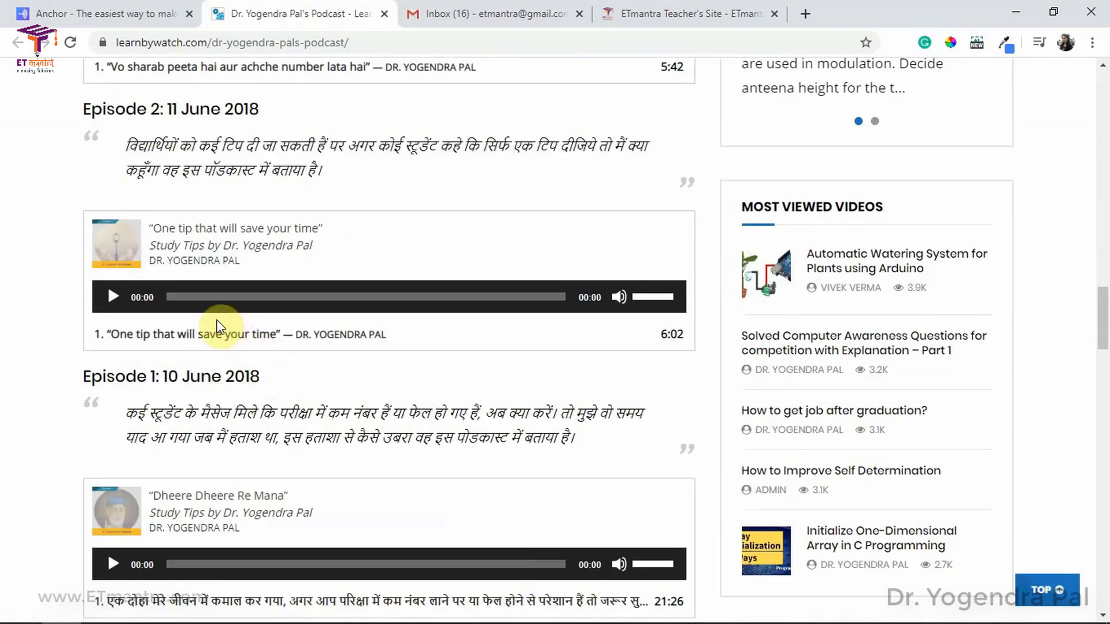
scroll(277, 375, down, 3)
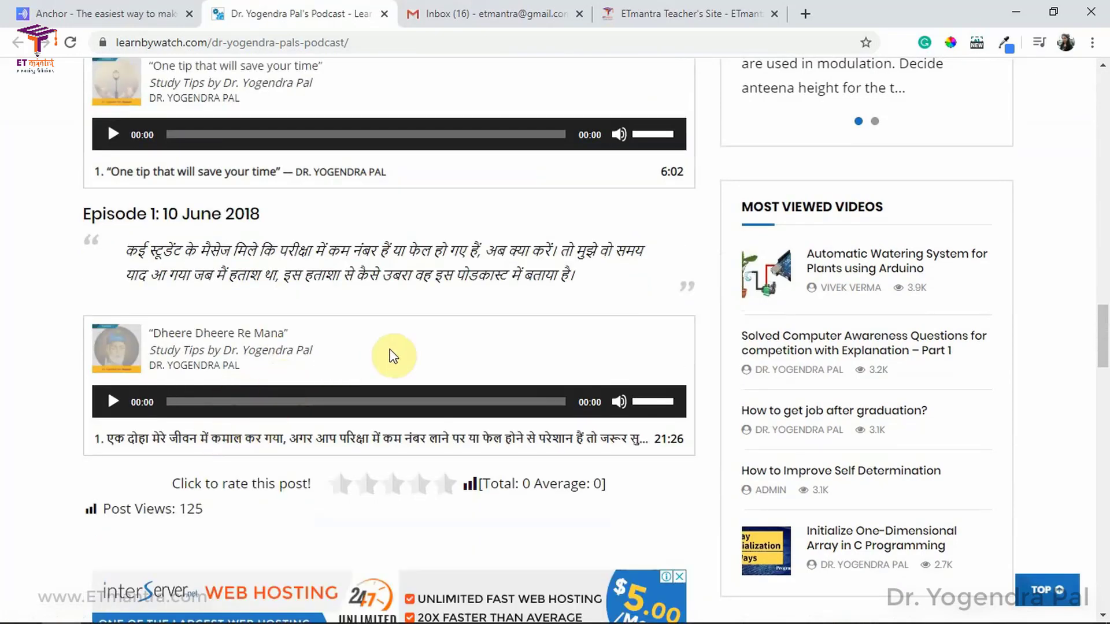
scroll(391, 354, up, 6)
click(691, 10)
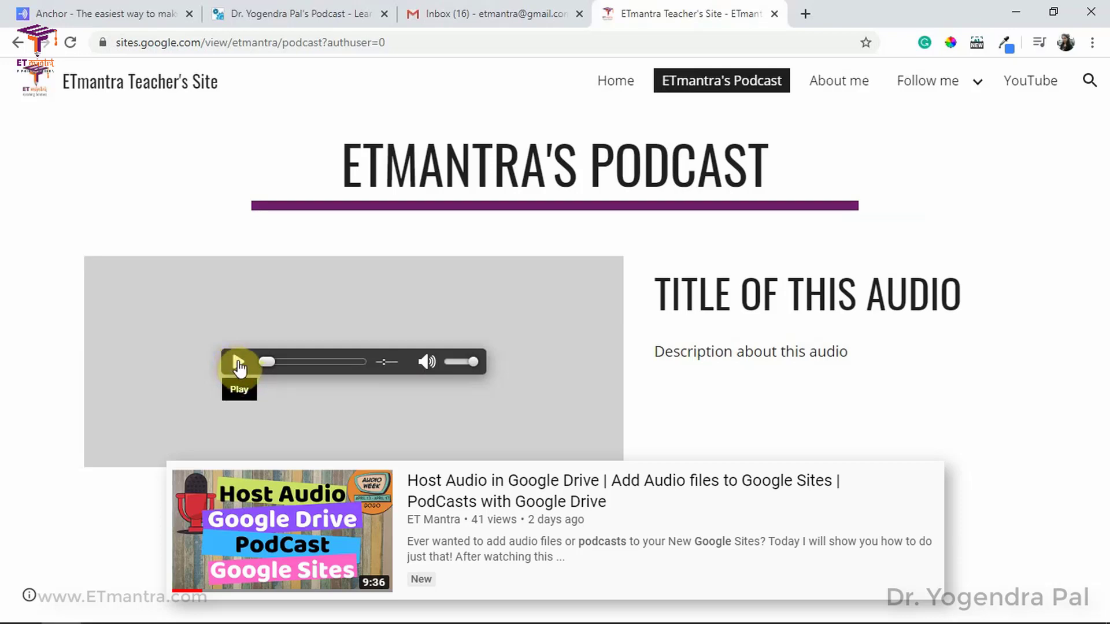
Step: Compare the learnbywatch episode list with ETmantra's podcast page, going back and forth twice
click(266, 7)
scroll(347, 324, up, 9)
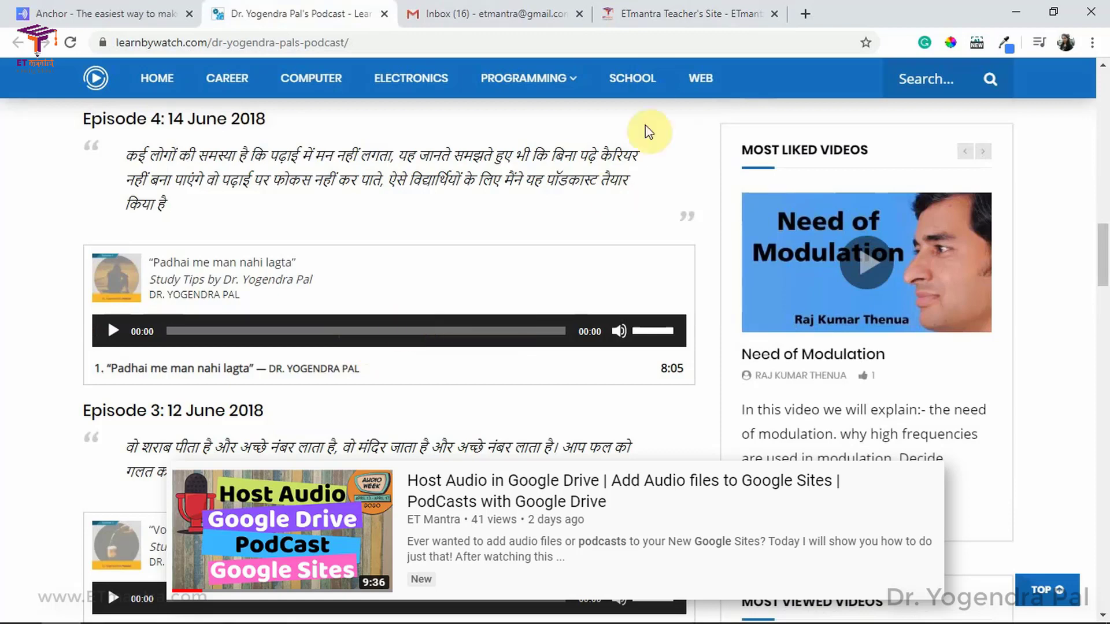
click(664, 13)
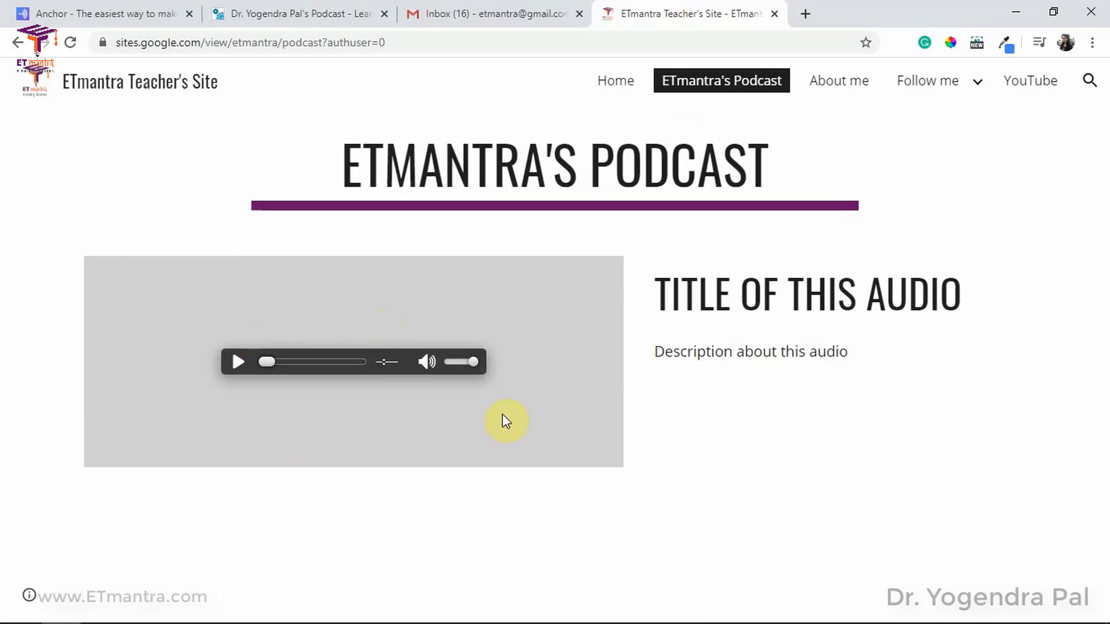
click(315, 16)
scroll(345, 272, down, 6)
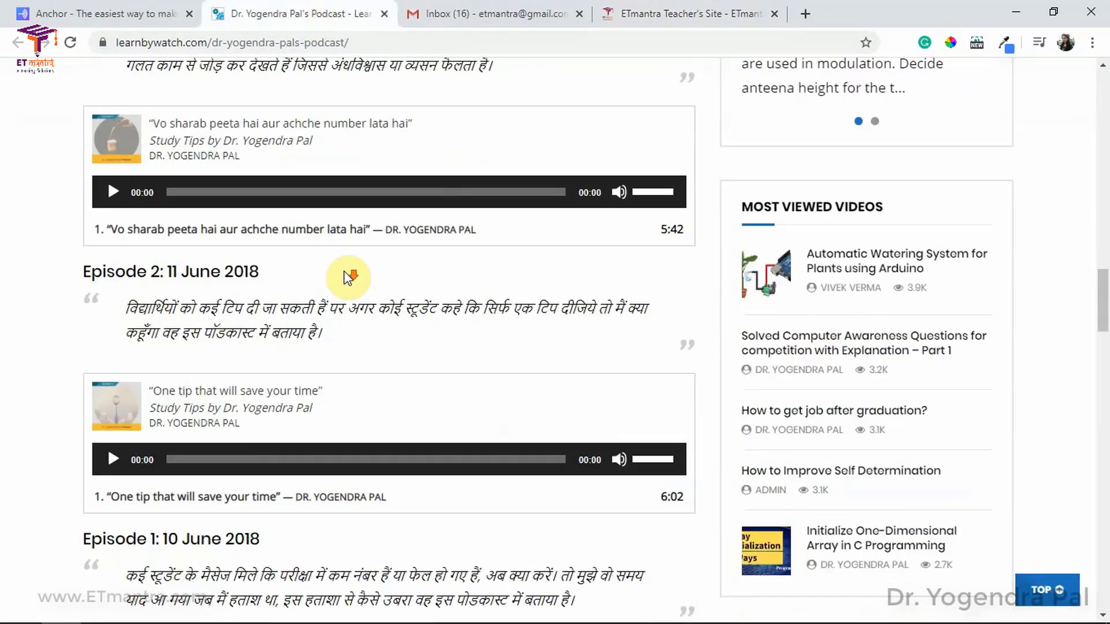
scroll(345, 271, down, 4)
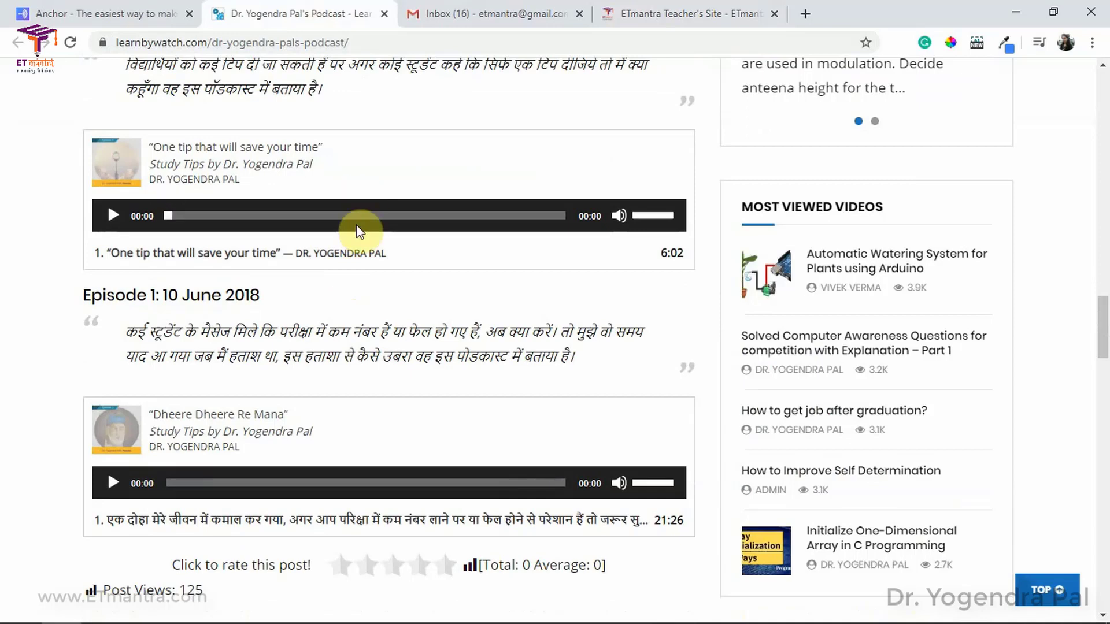
click(667, 17)
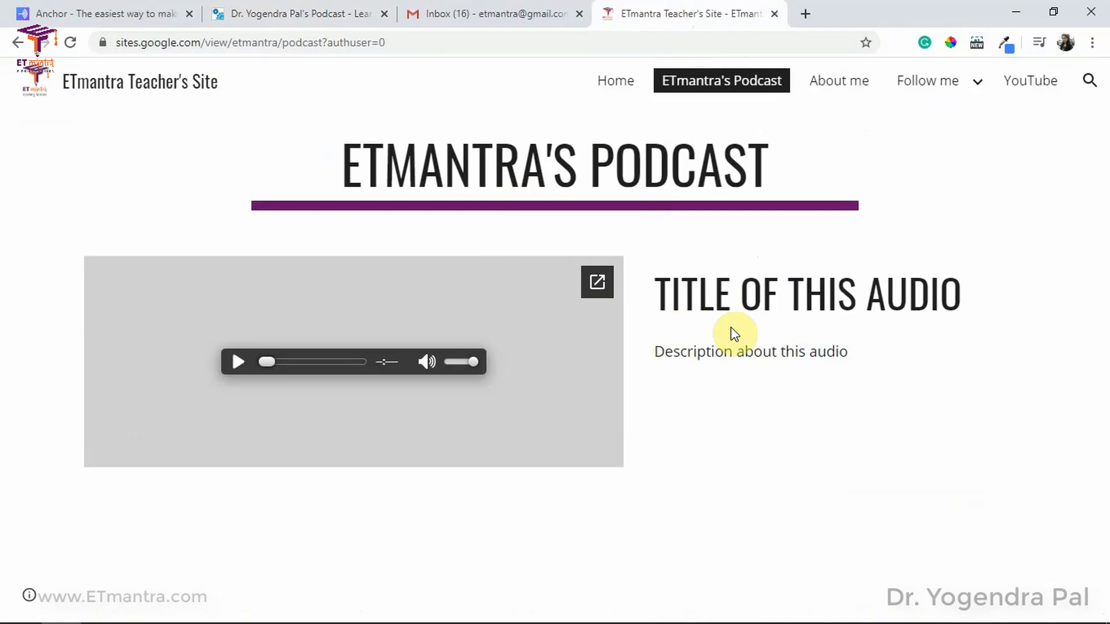
Step: In a new tab, search Google for the podcast by its host's name
click(805, 13)
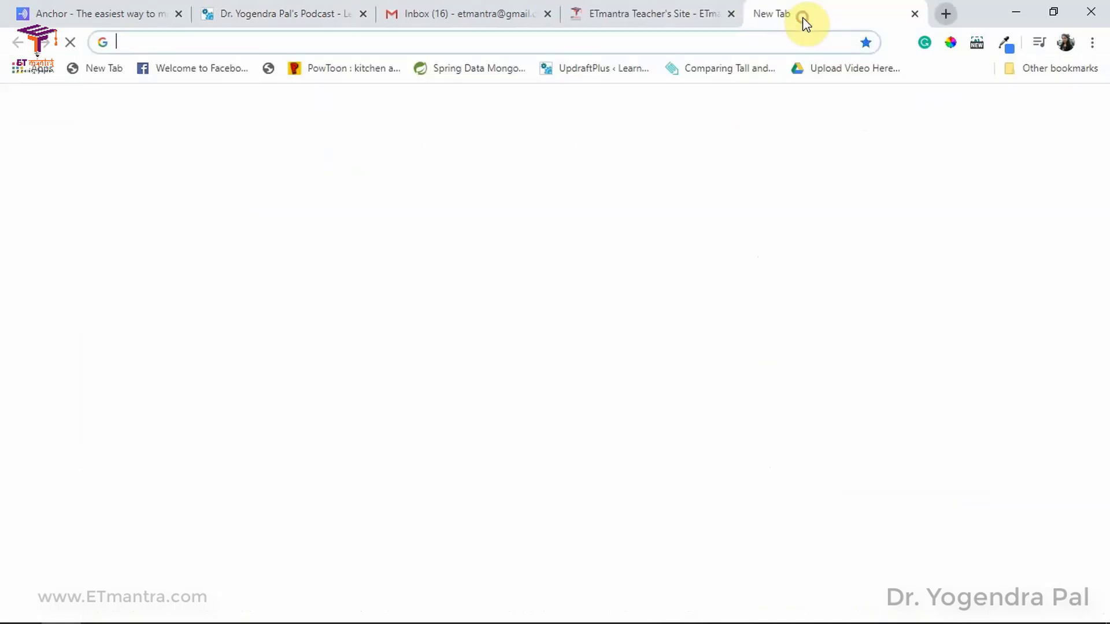
text(dr. yogend)
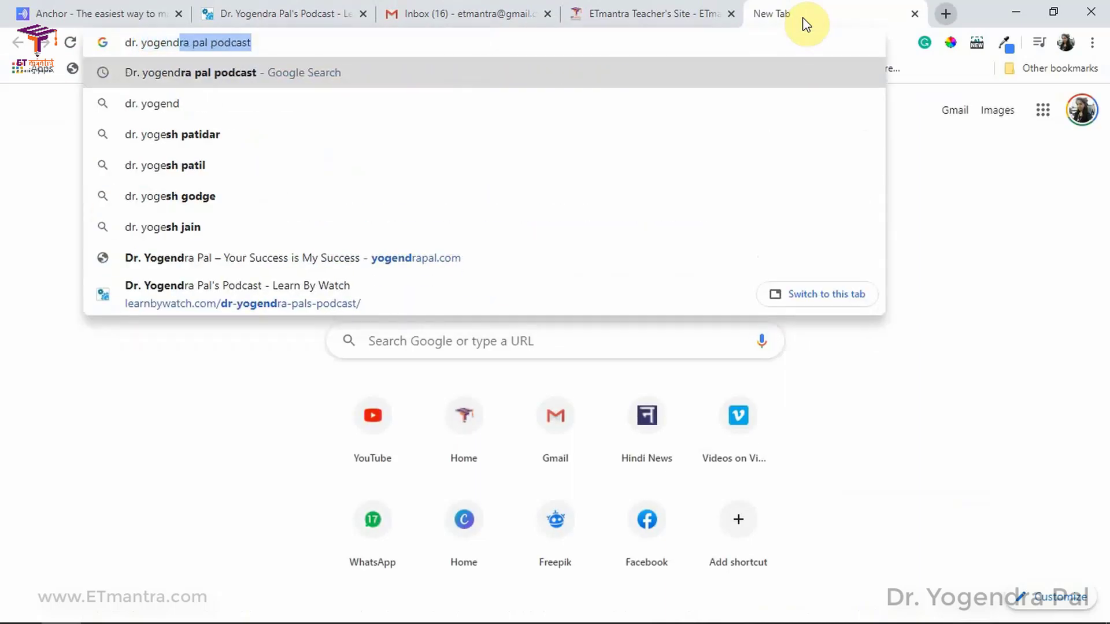
key(Return)
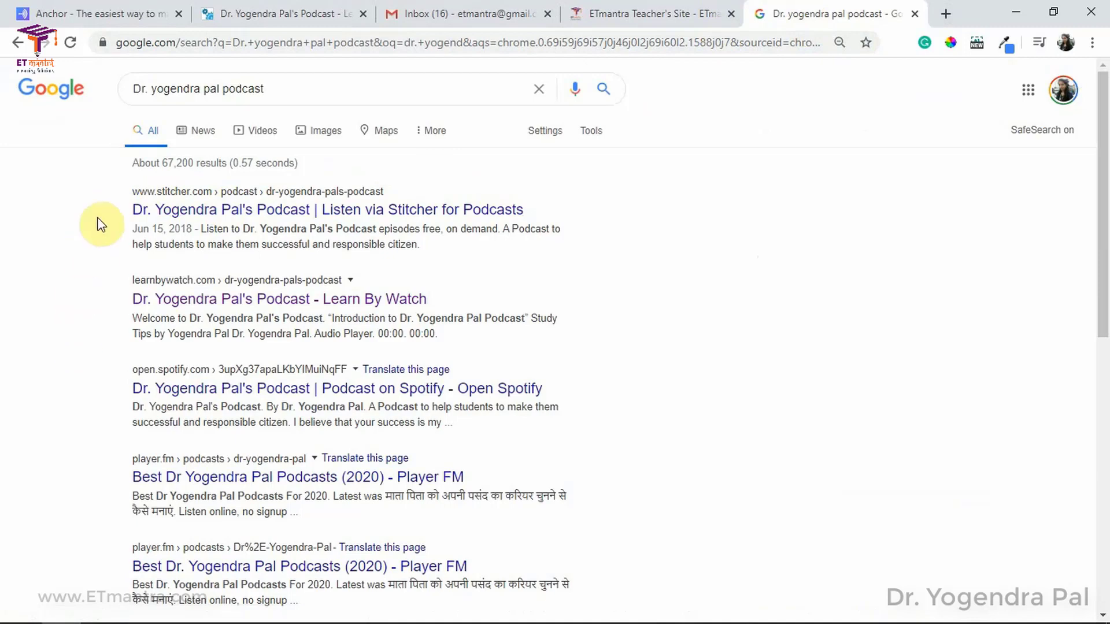
Step: Open the Stitcher, Spotify, Player FM, Podbean and Anchor listings in background tabs
ctrl+click(327, 214)
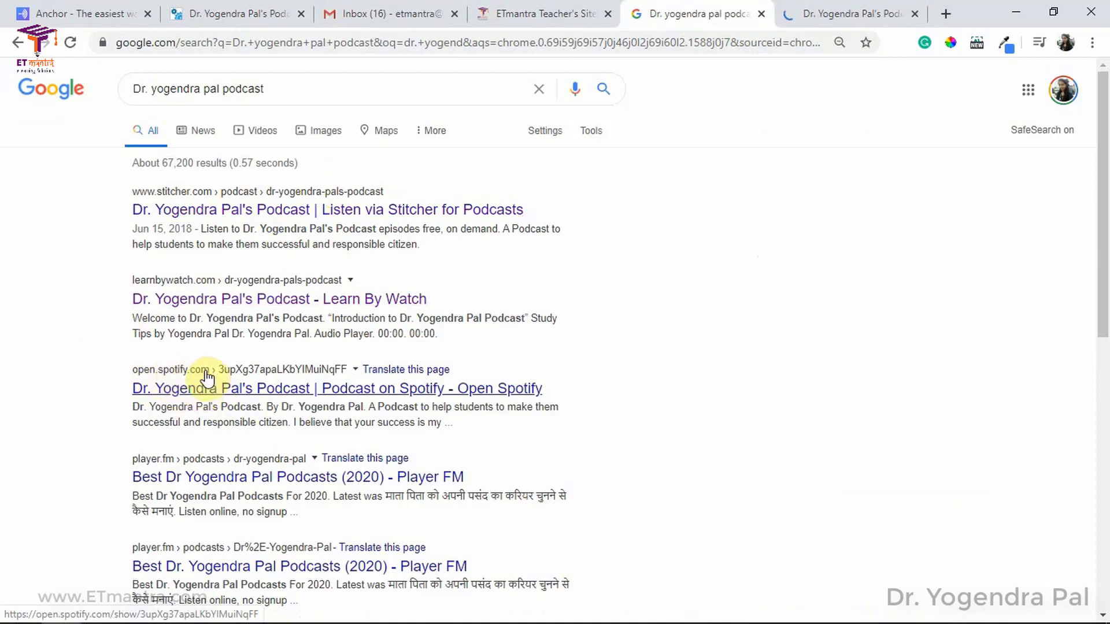
scroll(207, 379, down, 3)
ctrl+click(207, 231)
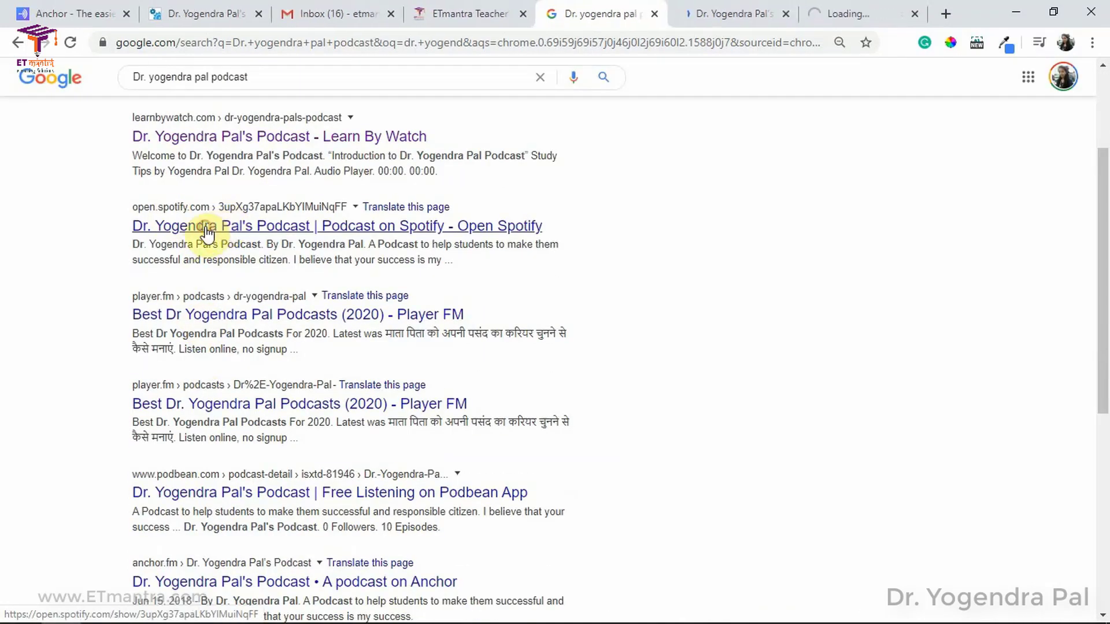
scroll(220, 289, down, 1)
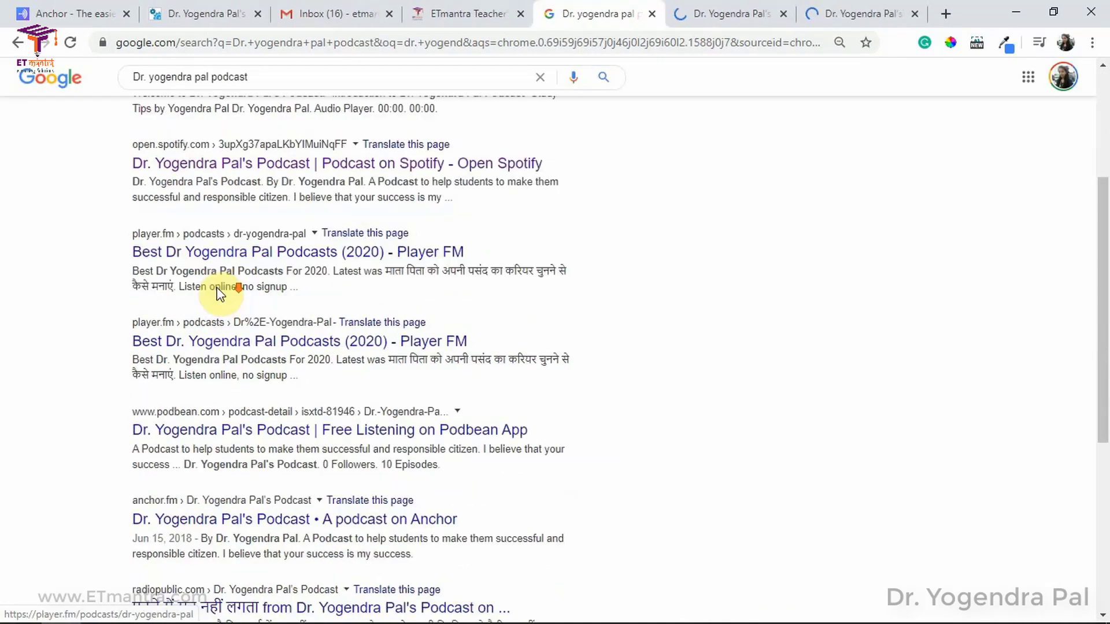
scroll(220, 291, down, 1)
ctrl+click(185, 241)
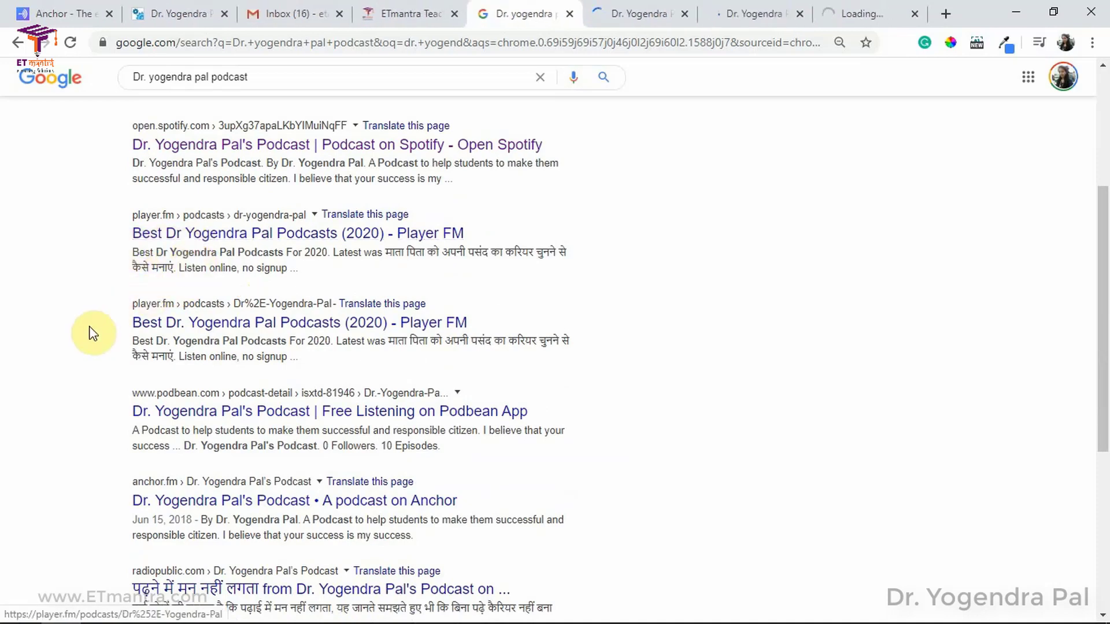
scroll(144, 329, down, 2)
ctrl+click(191, 327)
scroll(150, 318, down, 3)
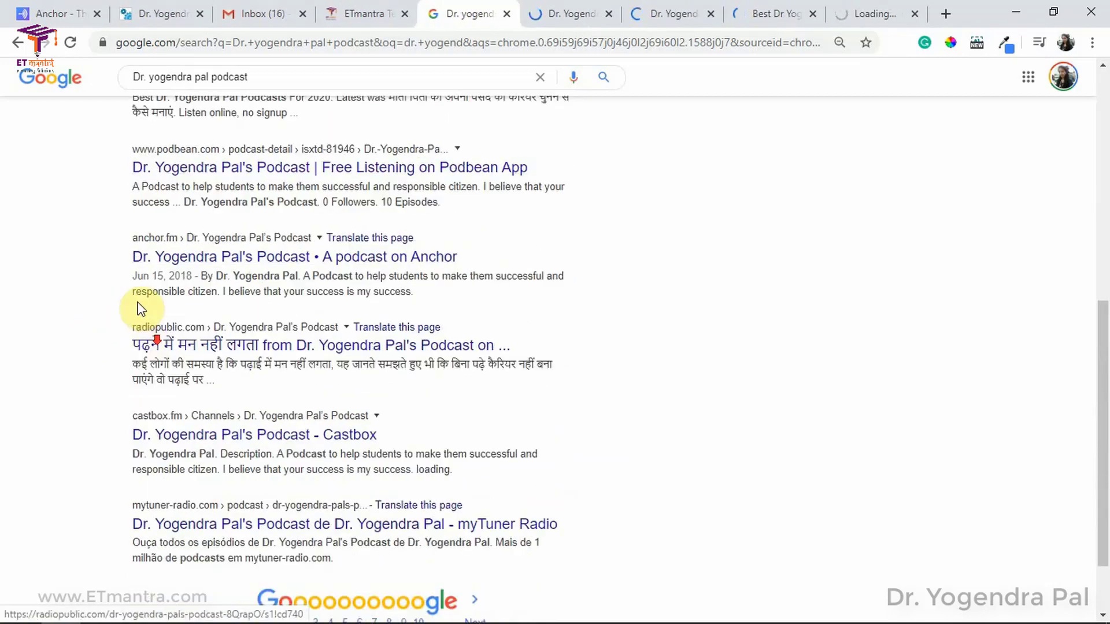
ctrl+click(191, 256)
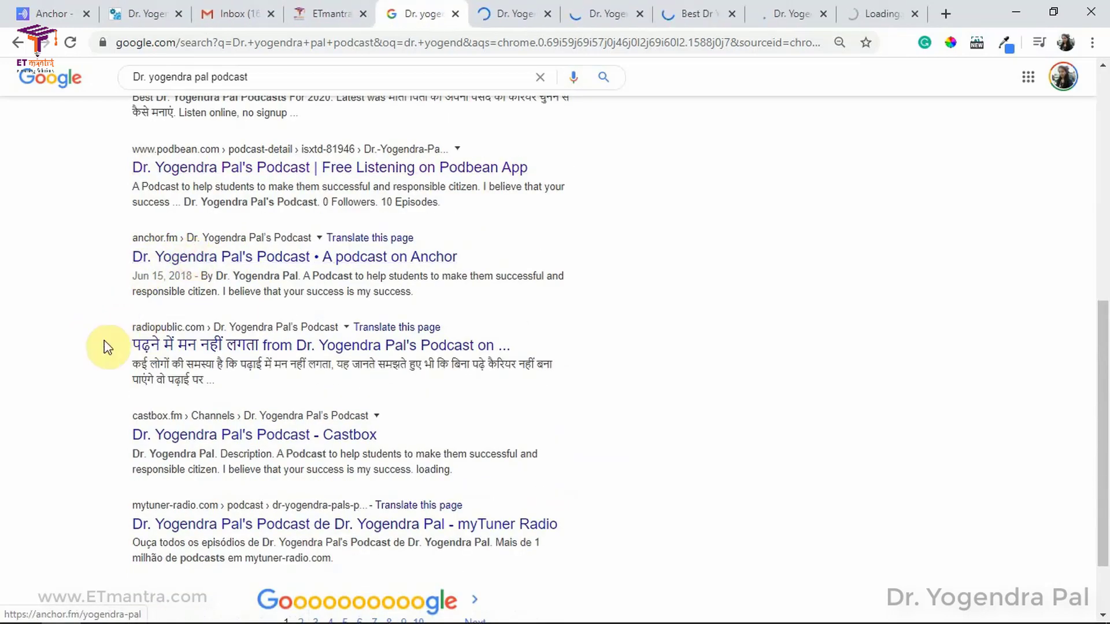
Step: Open the RadioPublic, Castbox and myTuner listings, check results page 2, then view Stitcher
ctrl+click(185, 345)
scroll(145, 346, down, 2)
ctrl+click(176, 347)
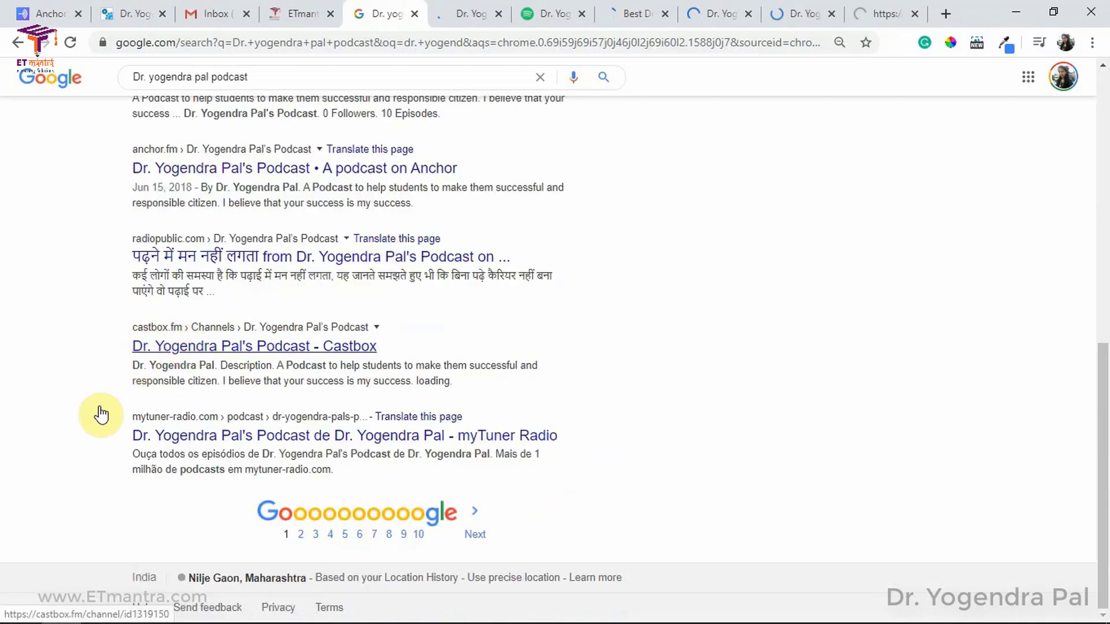
ctrl+click(212, 440)
click(300, 534)
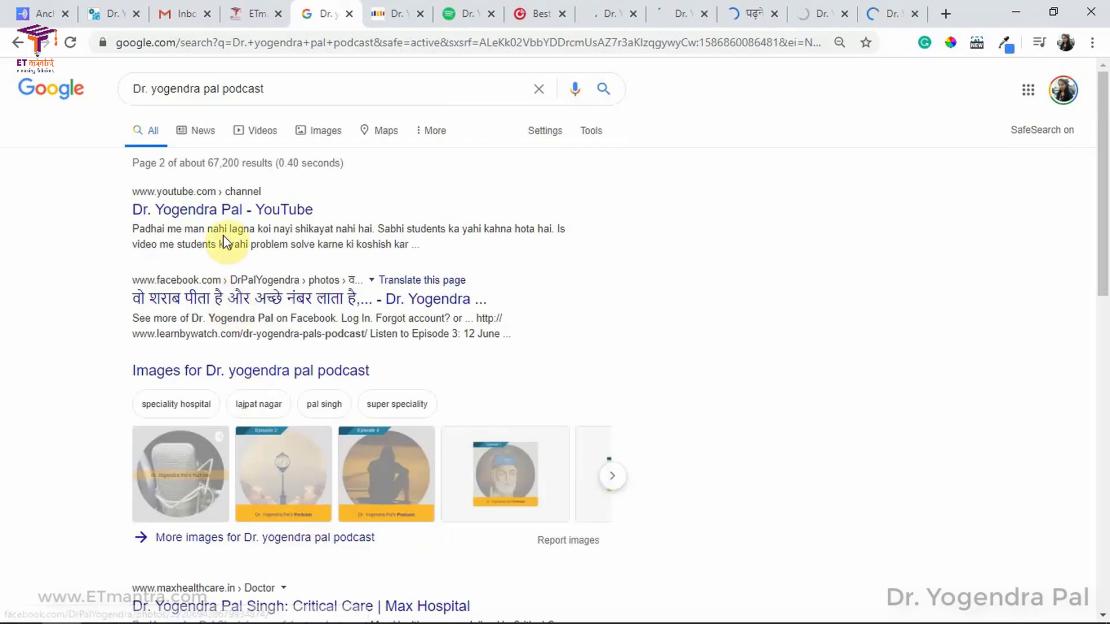
scroll(220, 313, down, 3)
scroll(215, 314, down, 4)
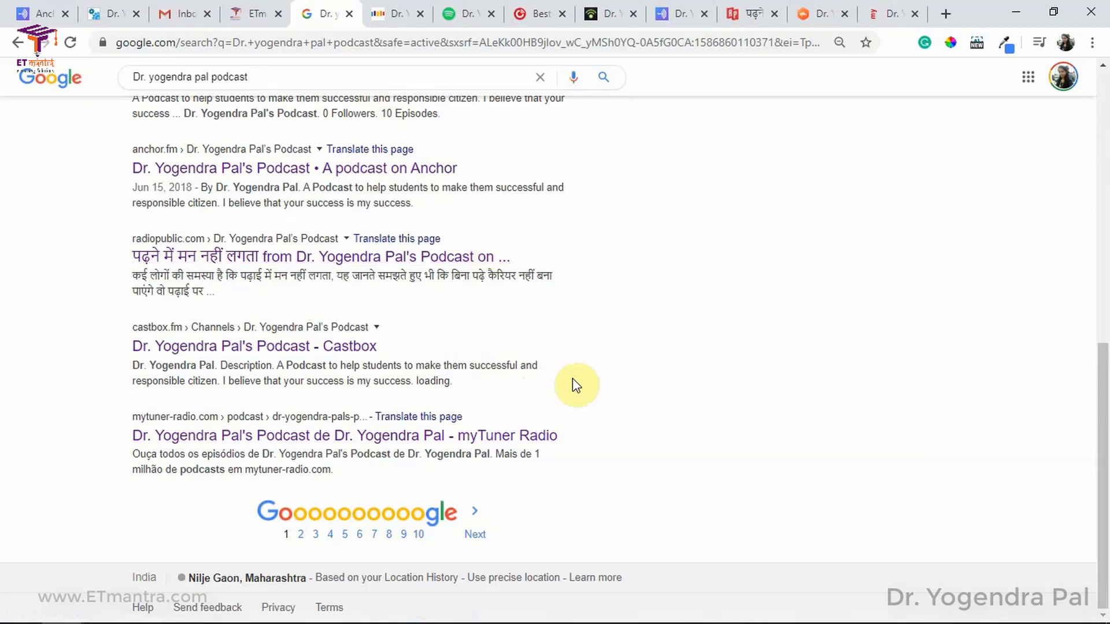
click(397, 13)
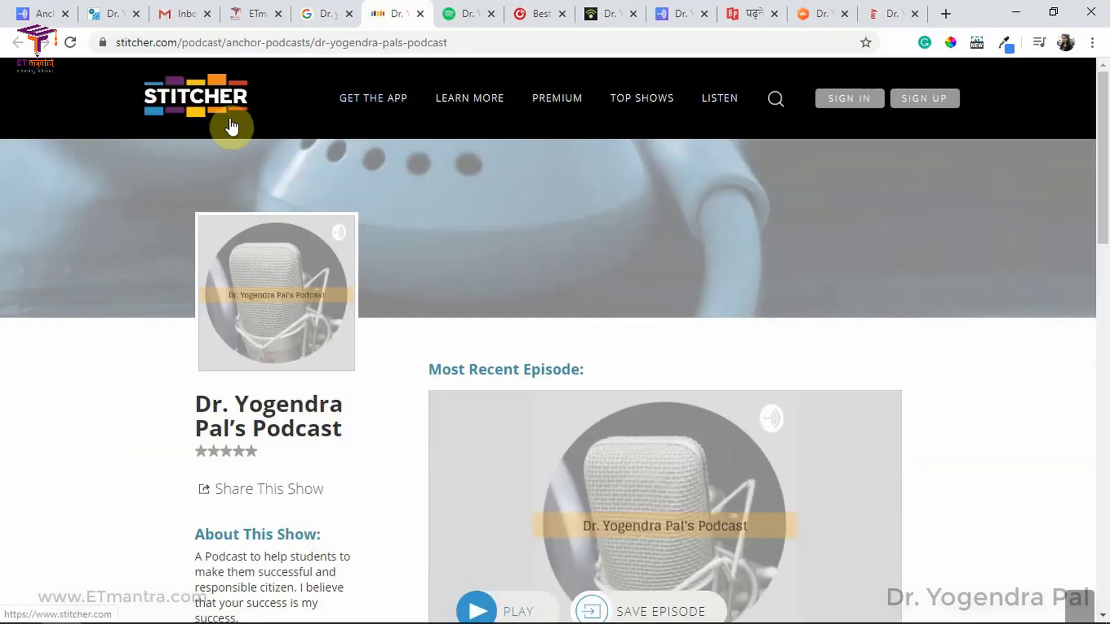
Step: Play the Stitcher episode 'पढ़ने में मन नहीं लगता' for five seconds, then stop it
scroll(461, 260, down, 8)
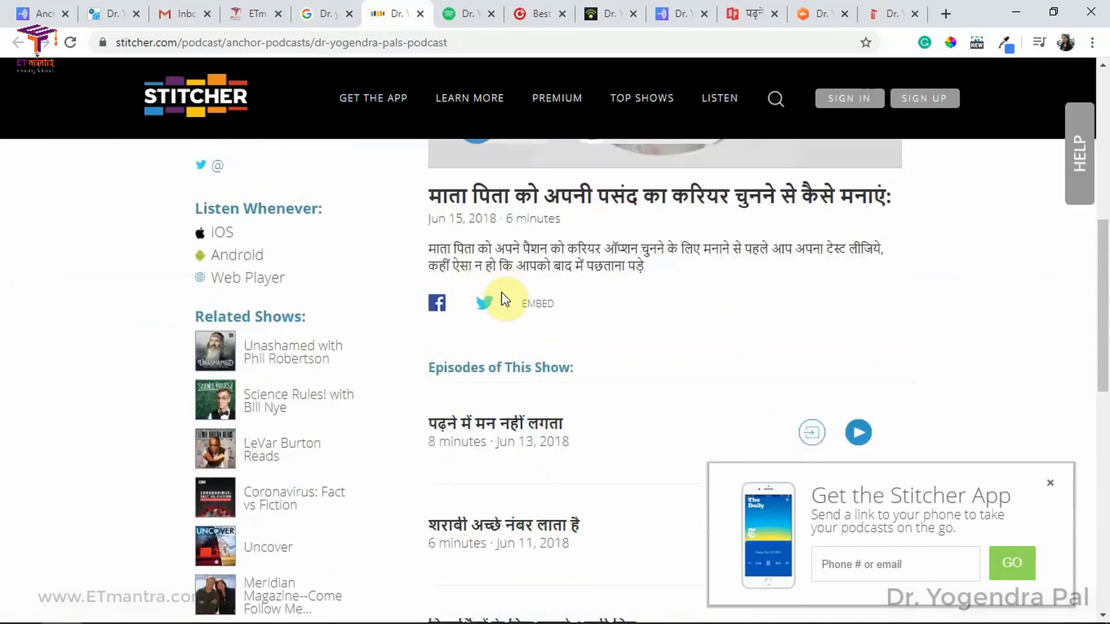
scroll(507, 301, down, 4)
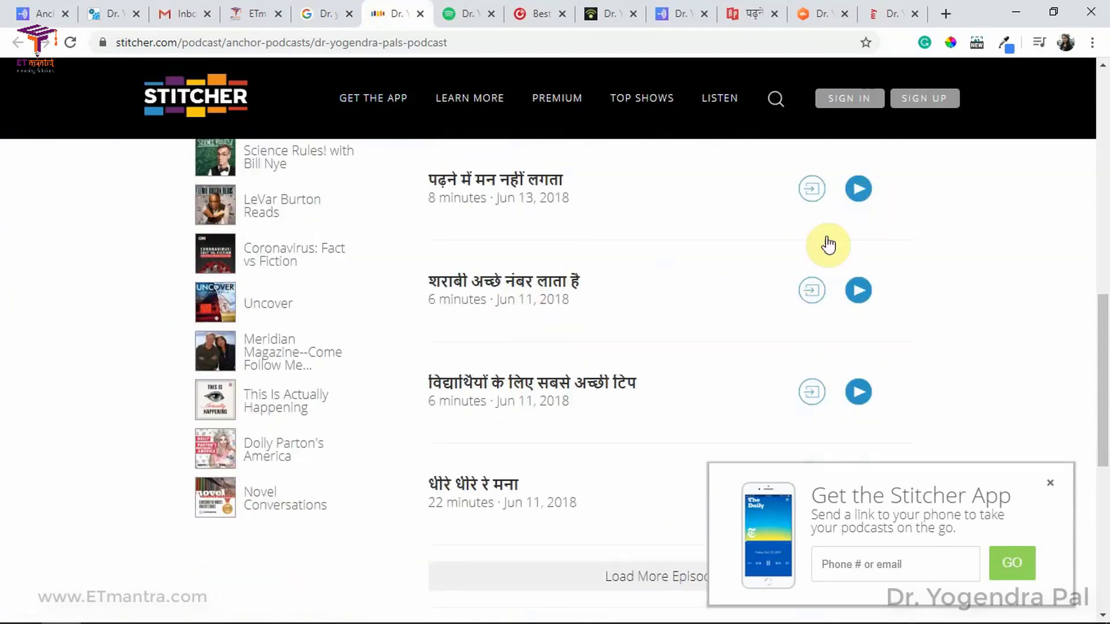
scroll(838, 277, up, 3)
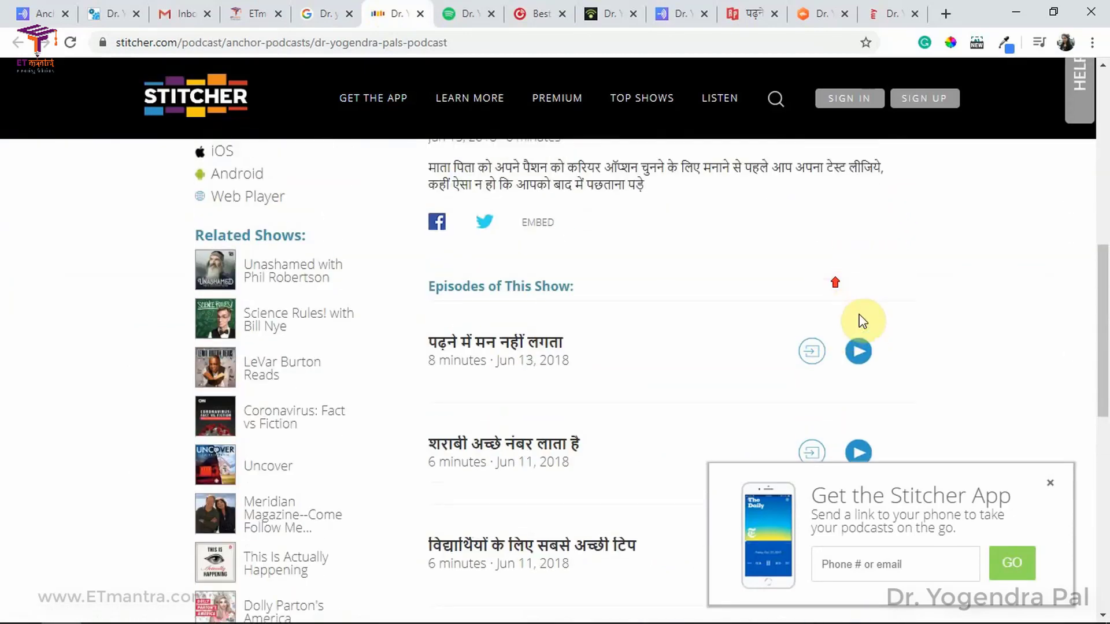
click(857, 351)
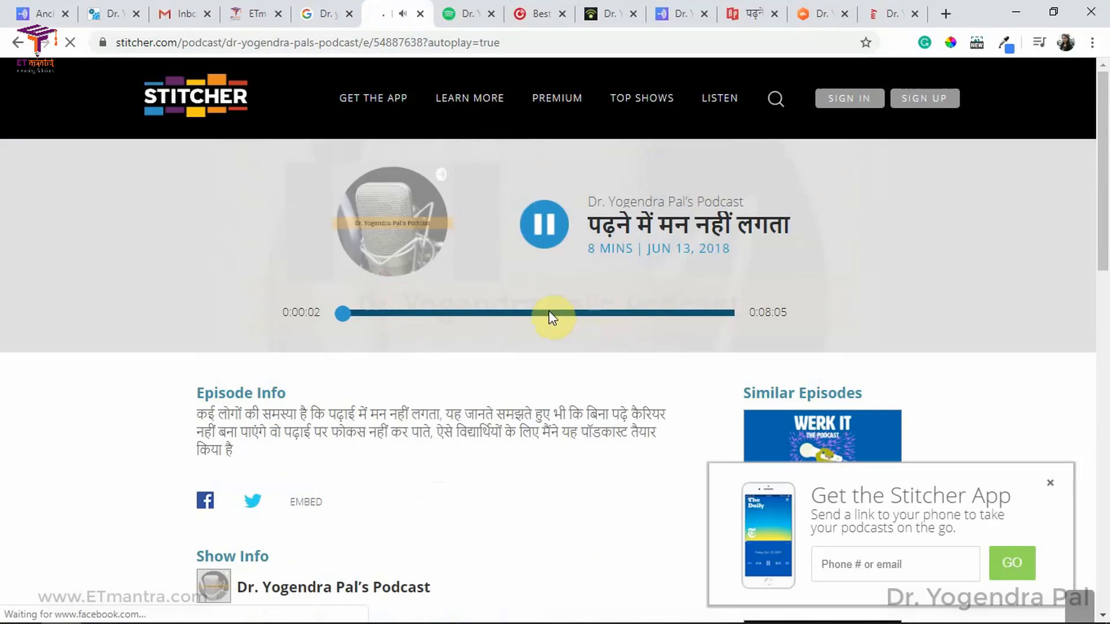
scroll(546, 311, down, 7)
scroll(546, 311, up, 3)
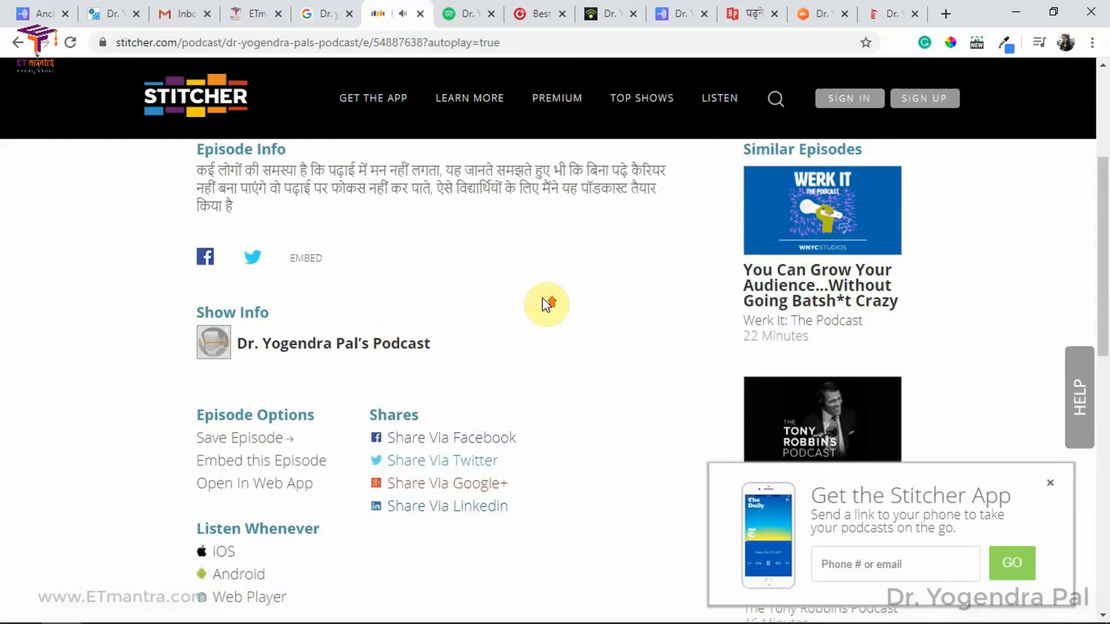
scroll(546, 304, up, 4)
click(543, 225)
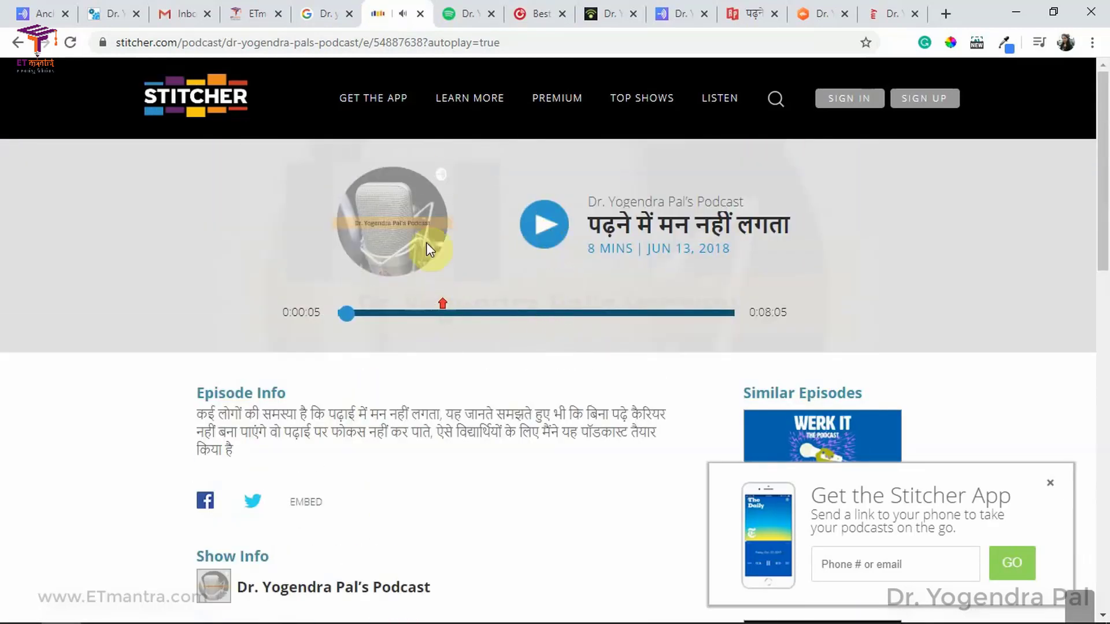
click(456, 12)
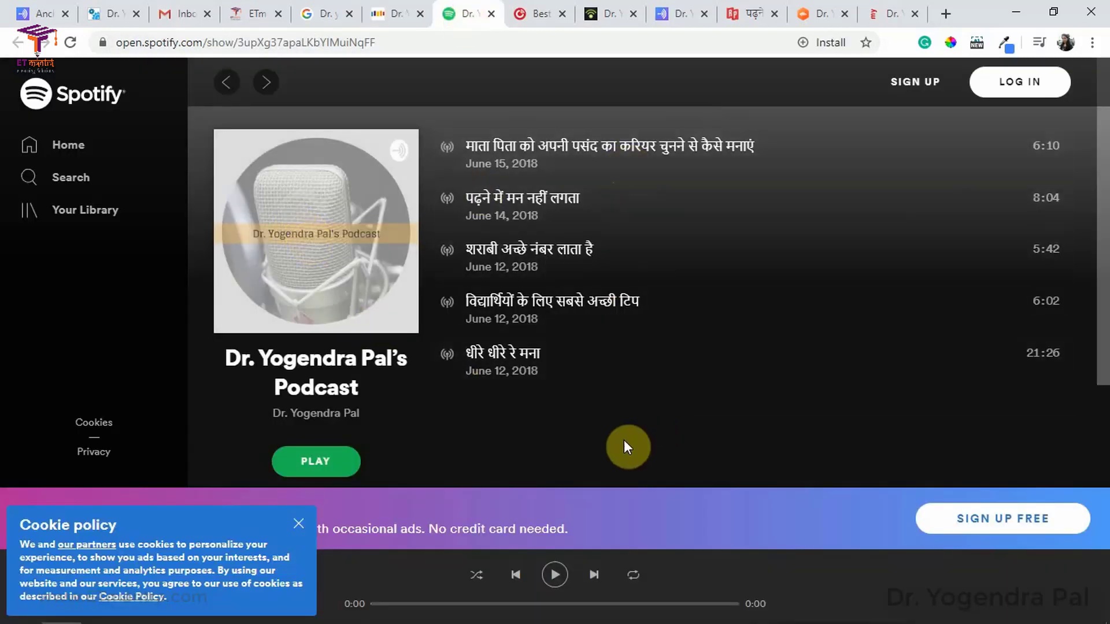
Step: Dismiss the cookie notice and review the Player FM, Podbean, Anchor, RadioPublic, Castbox and myTuner listings
click(299, 523)
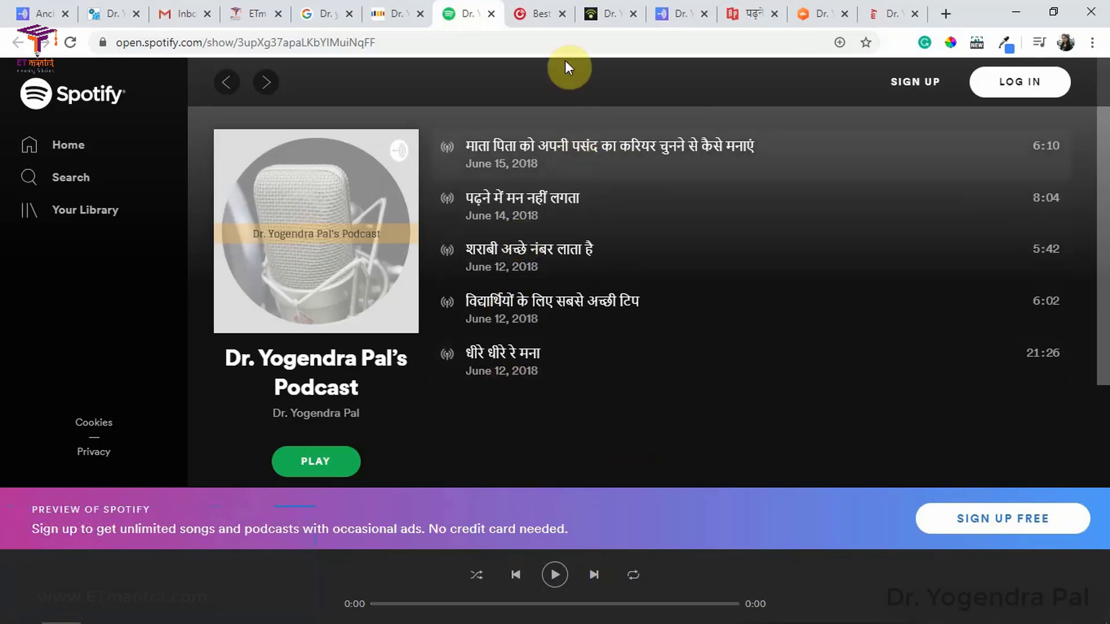
click(542, 15)
scroll(415, 278, down, 5)
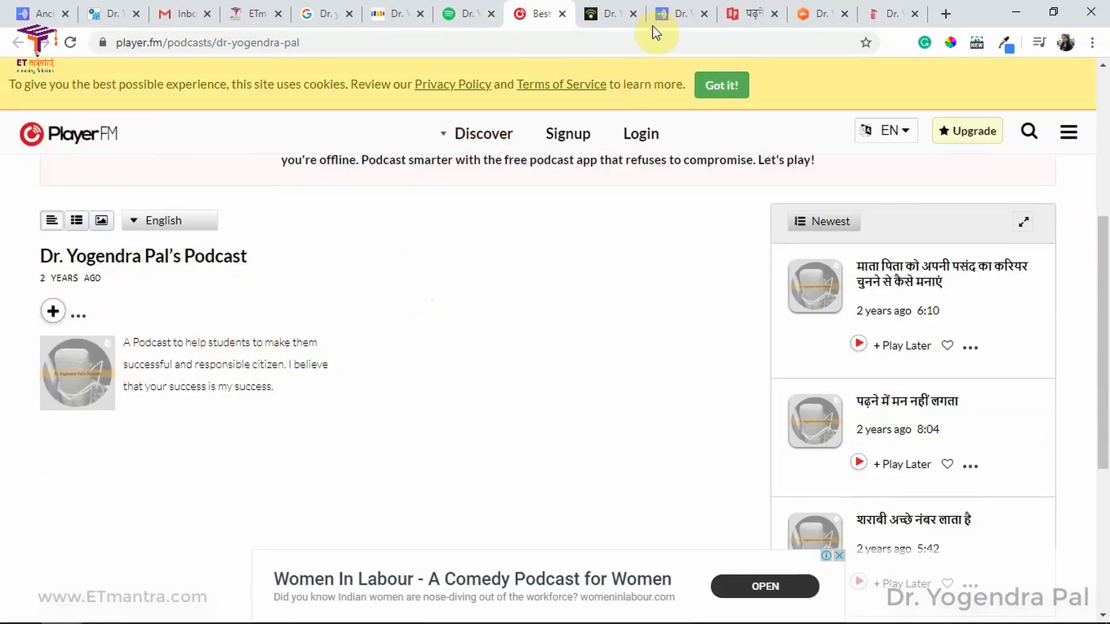
click(601, 14)
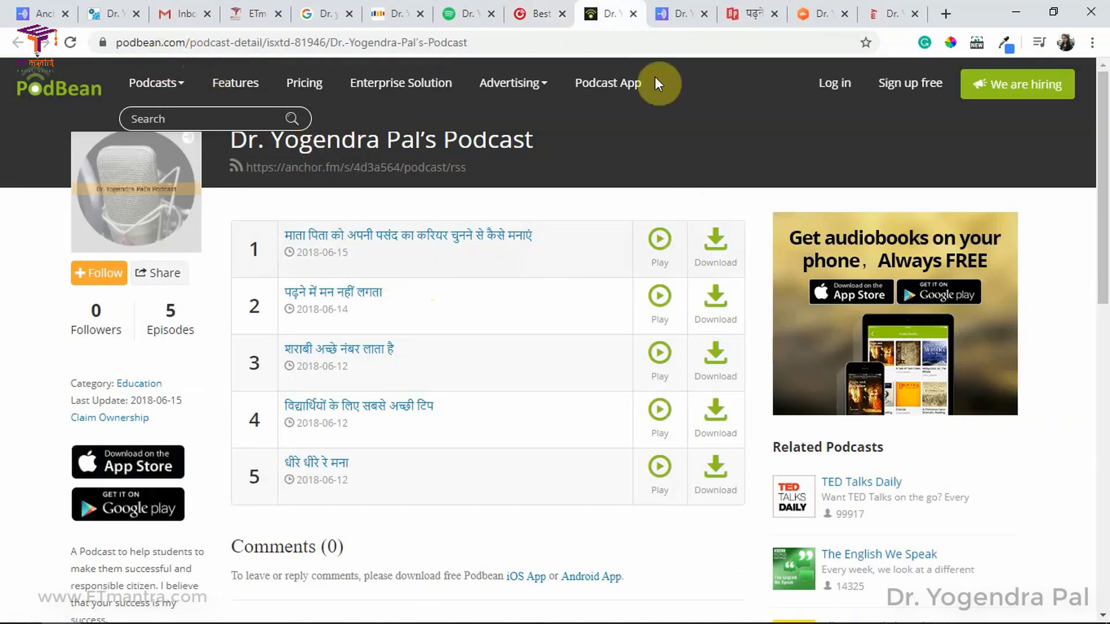
click(668, 23)
click(746, 15)
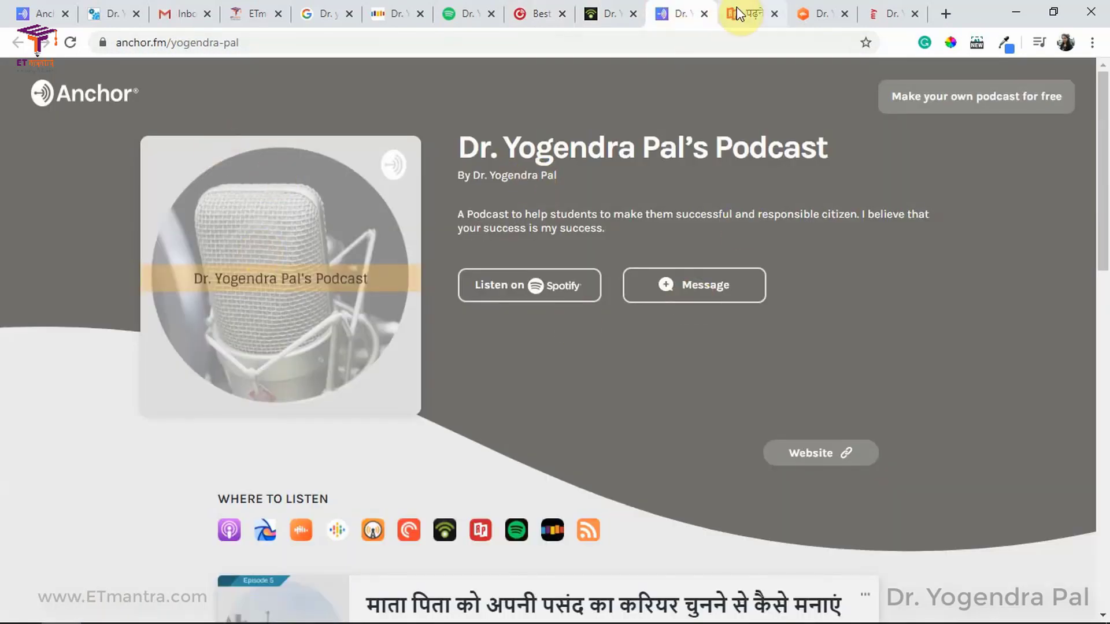
click(828, 17)
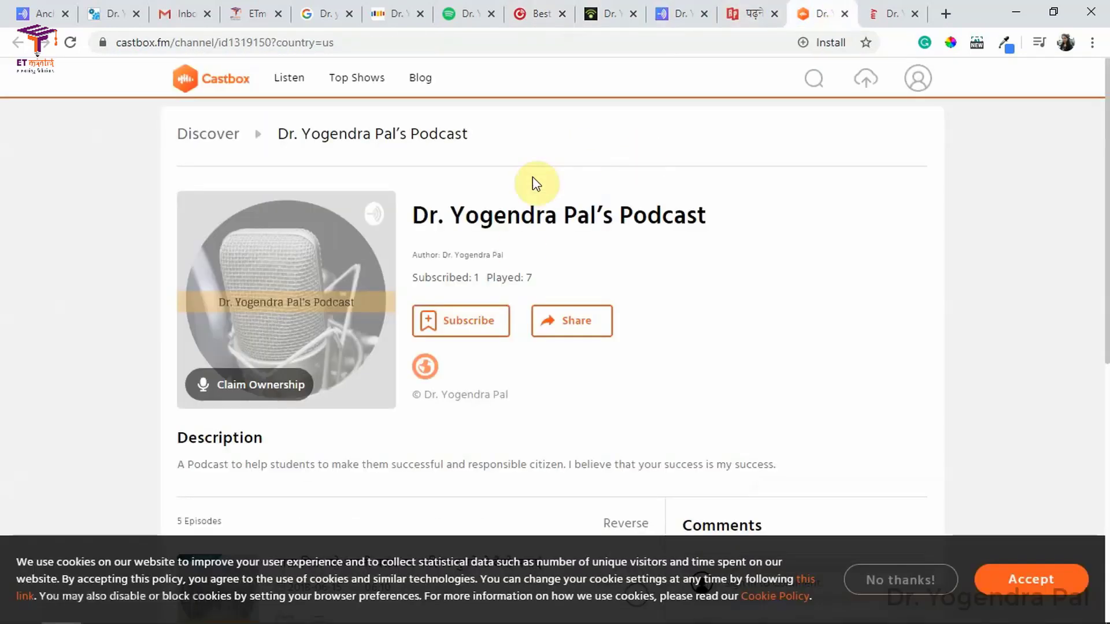
scroll(542, 295, down, 7)
scroll(542, 295, up, 3)
scroll(543, 294, up, 4)
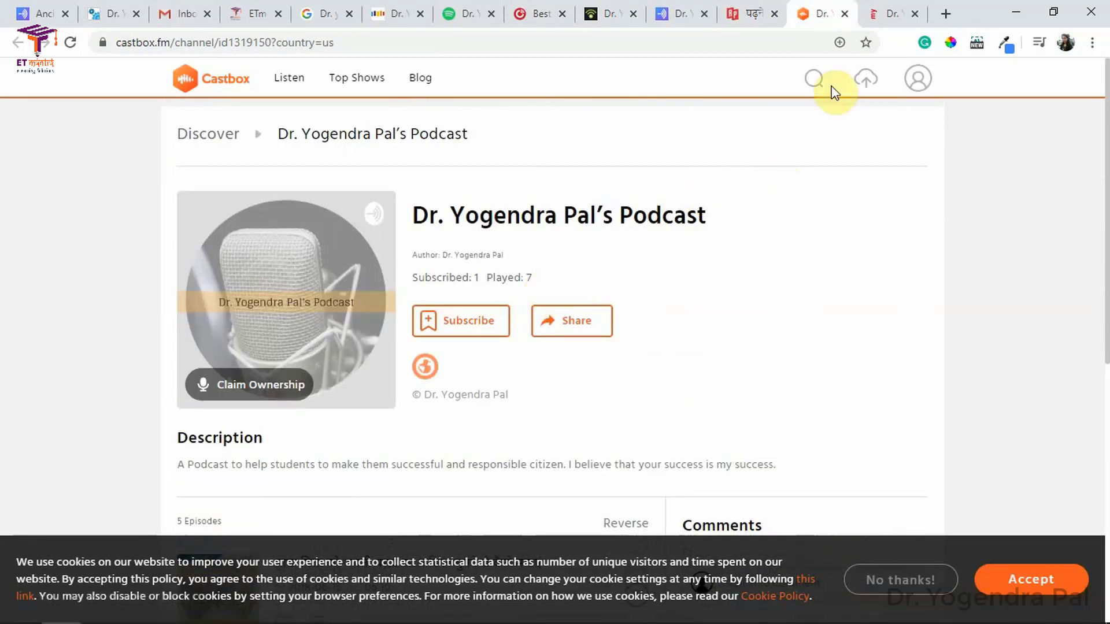
click(888, 8)
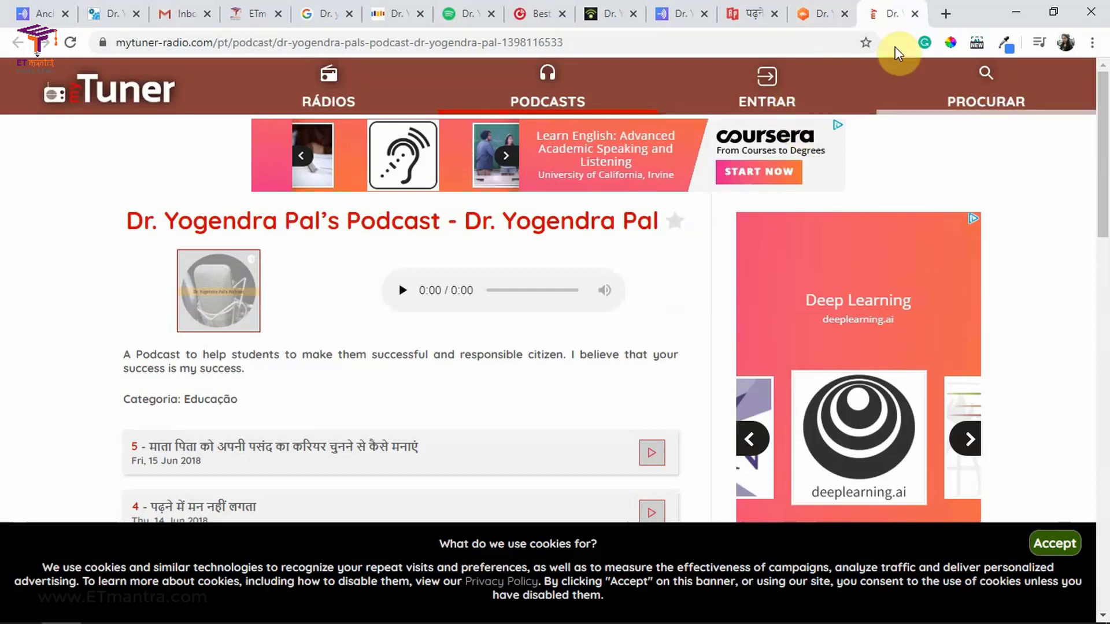
Step: Close all the podcast platform listing tabs, from myTuner back to Stitcher
click(913, 14)
click(913, 14)
click(913, 14)
click(915, 14)
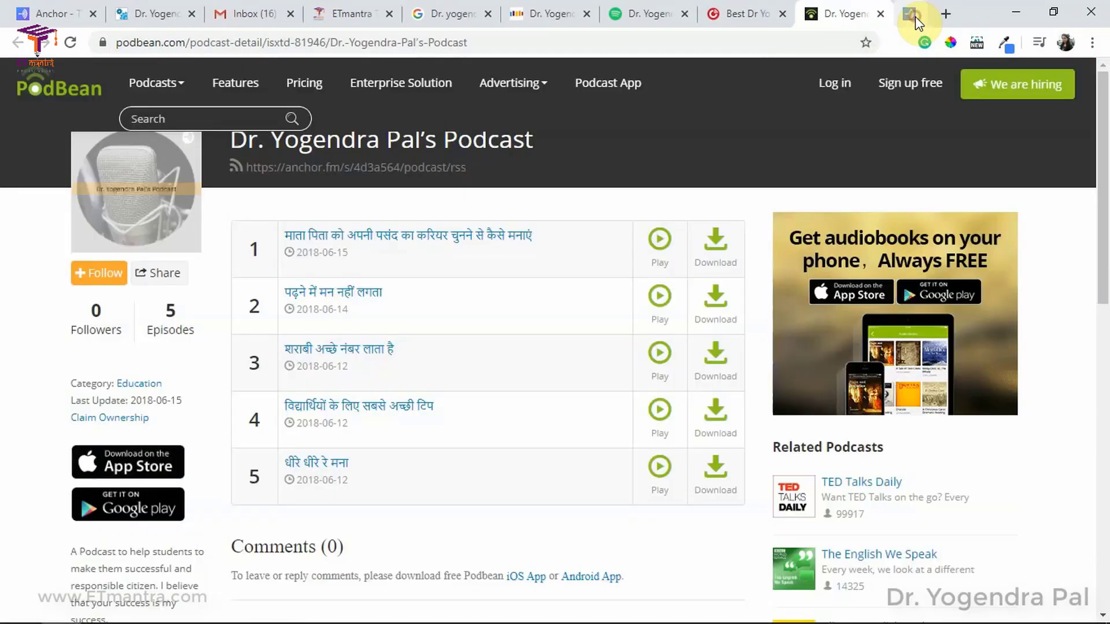
click(914, 14)
click(913, 14)
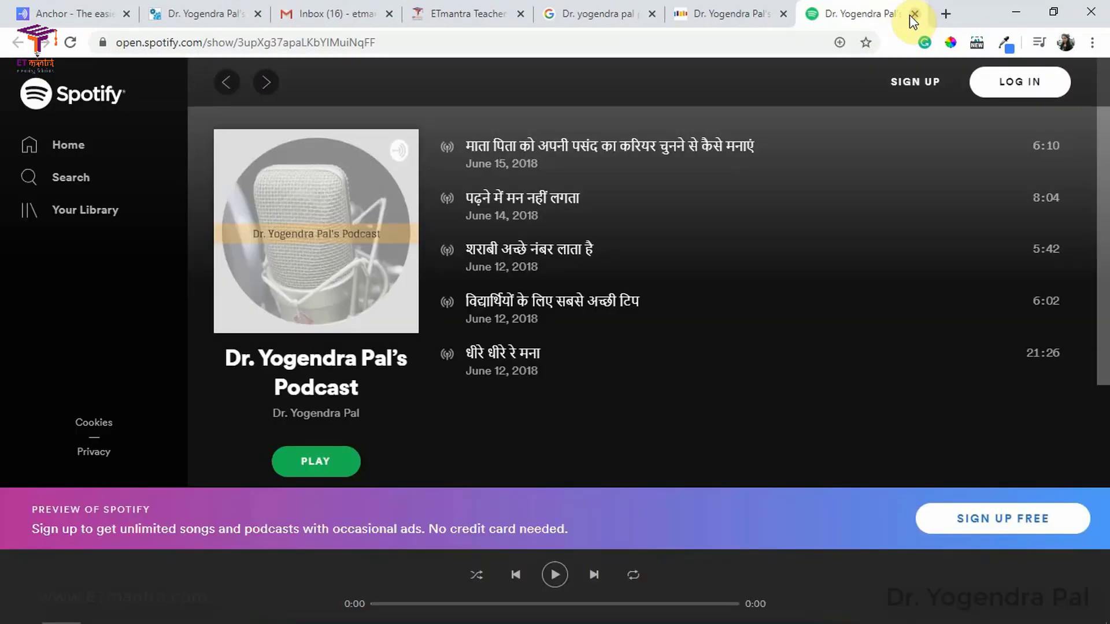
click(913, 13)
click(914, 13)
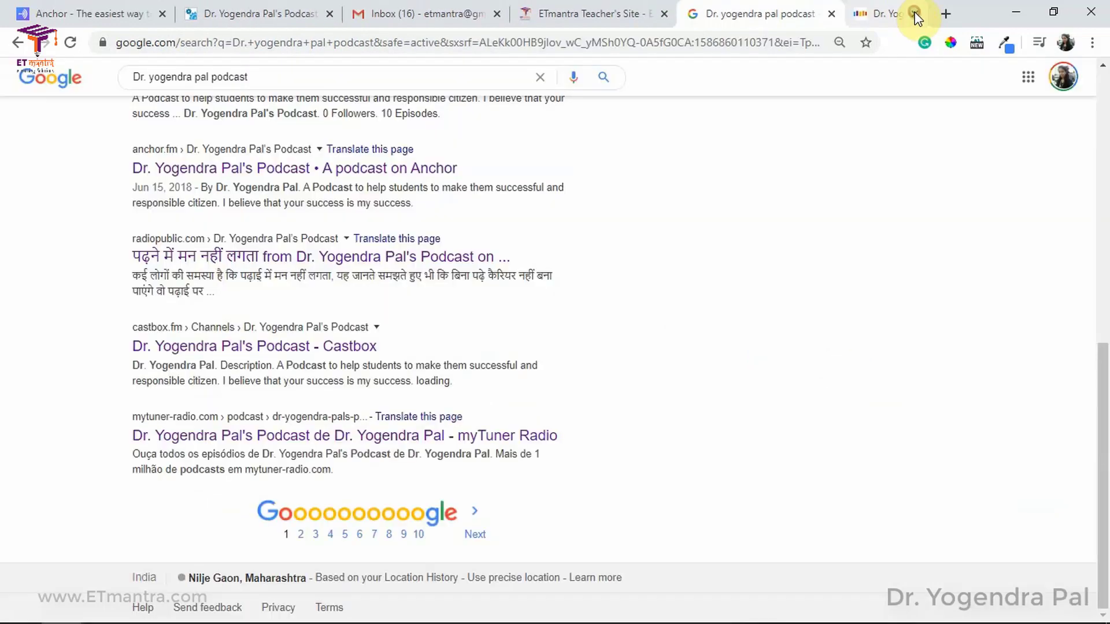
Step: Close the ETmantra site and search results, keeping the learnbywatch and Anchor tabs
scroll(730, 231, up, 10)
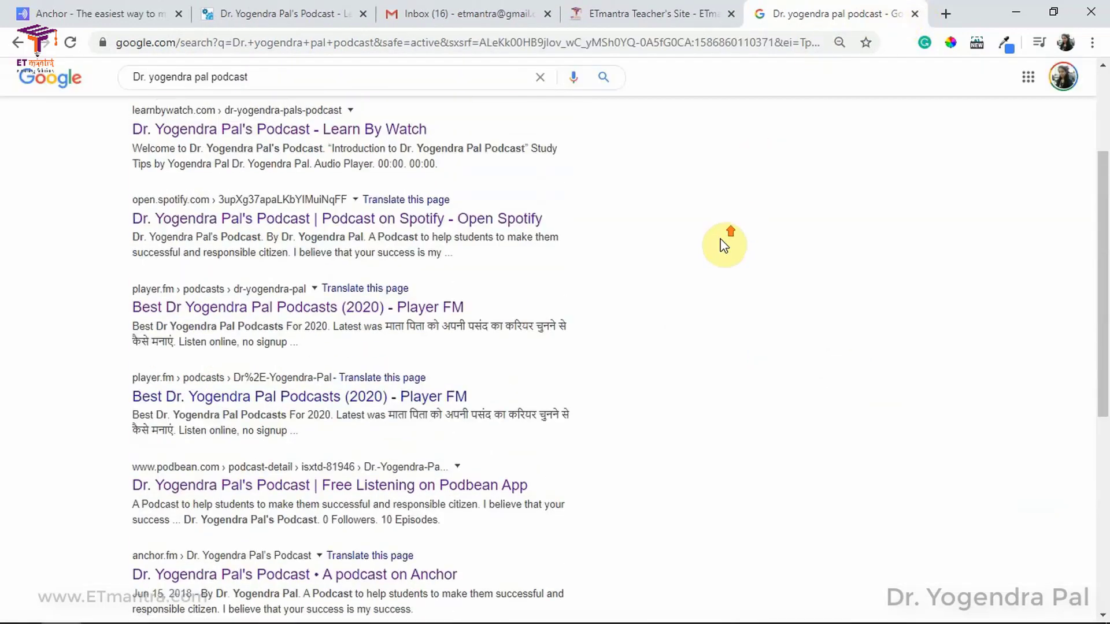
click(665, 17)
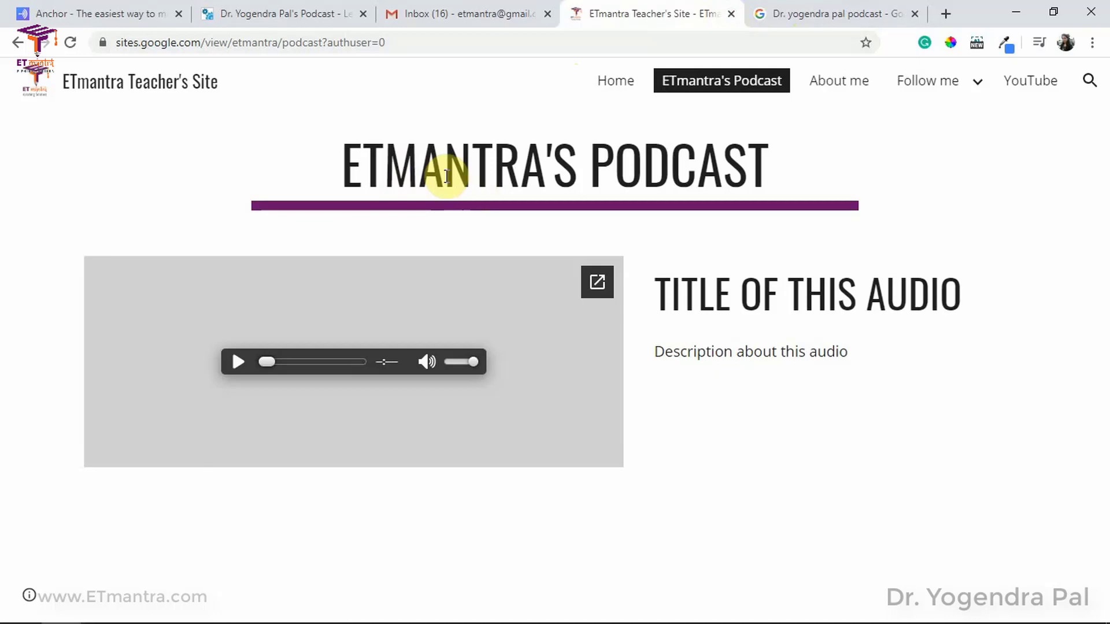
click(727, 17)
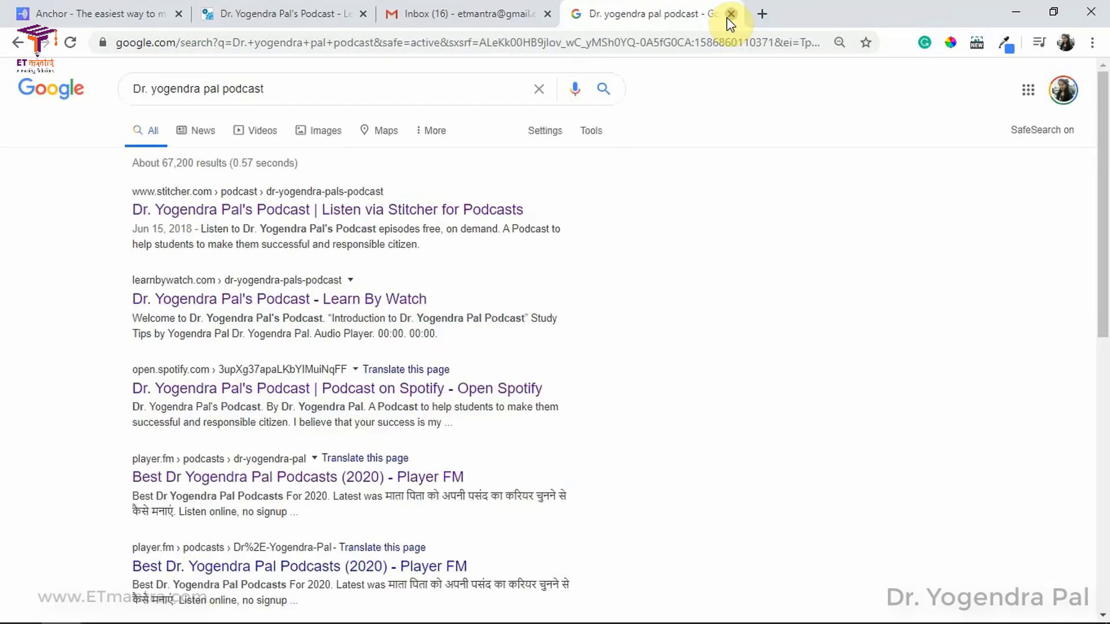
click(727, 17)
click(303, 7)
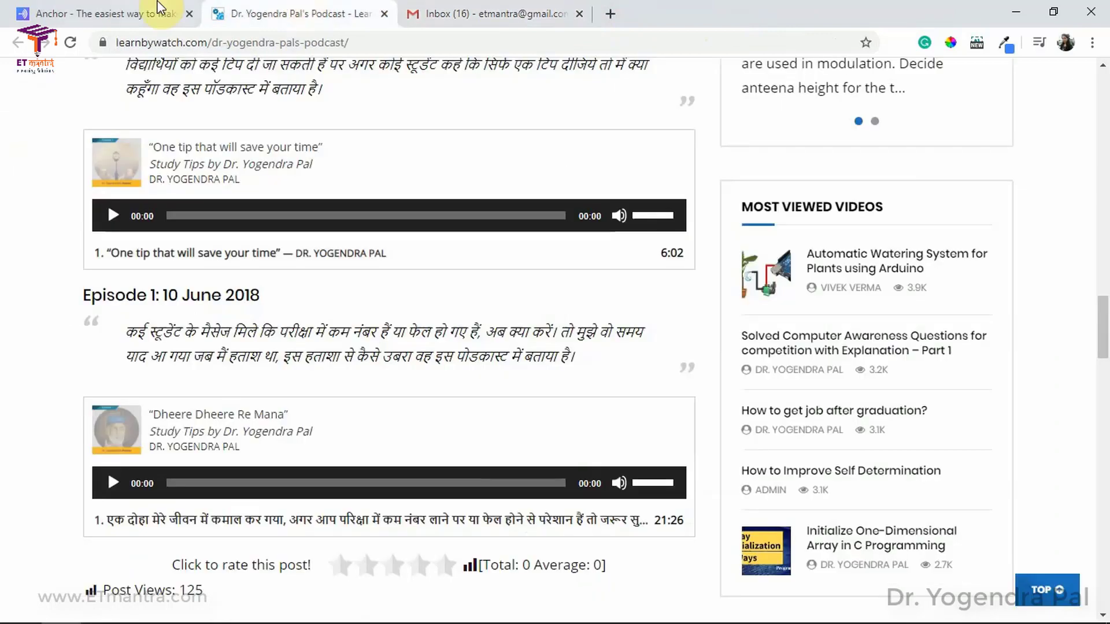
click(159, 13)
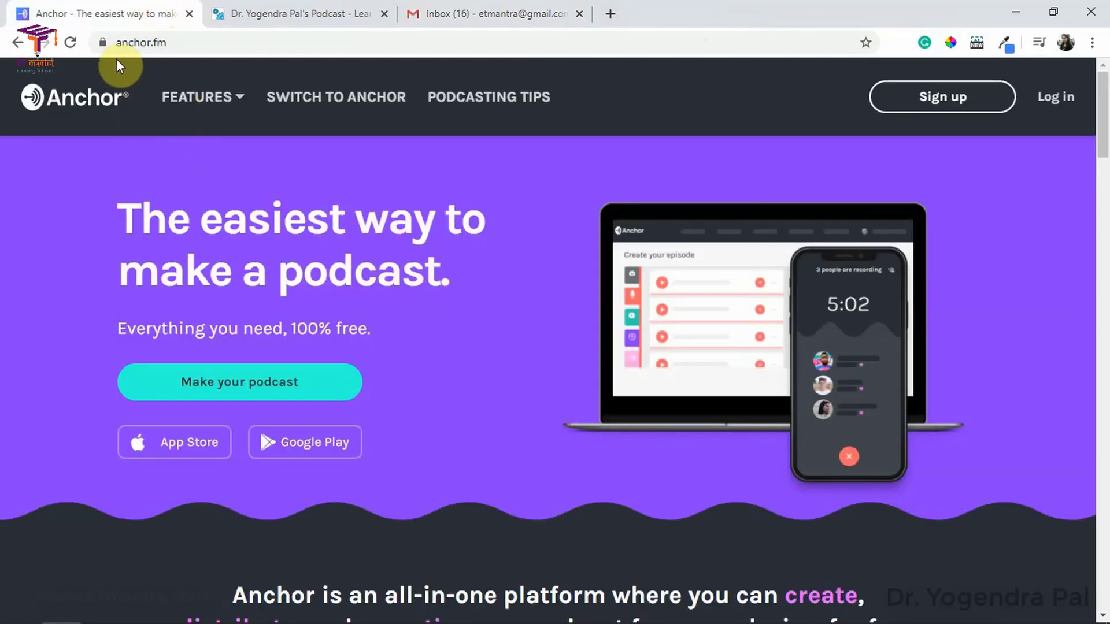
Step: Show the FEATURES dropdown menu on Anchor's homepage
click(176, 43)
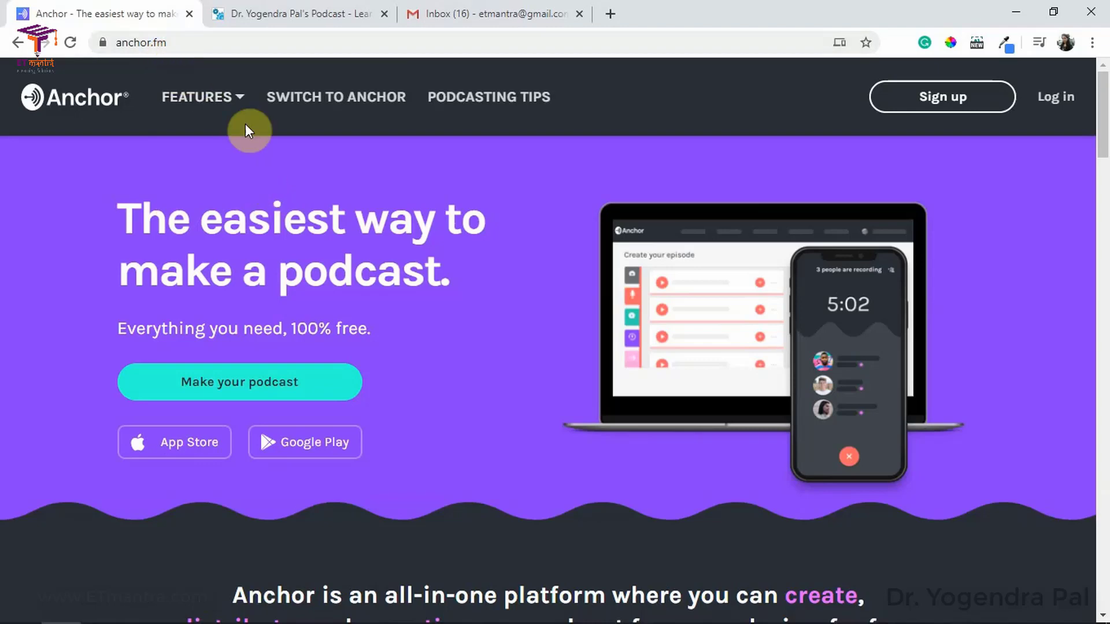
click(243, 104)
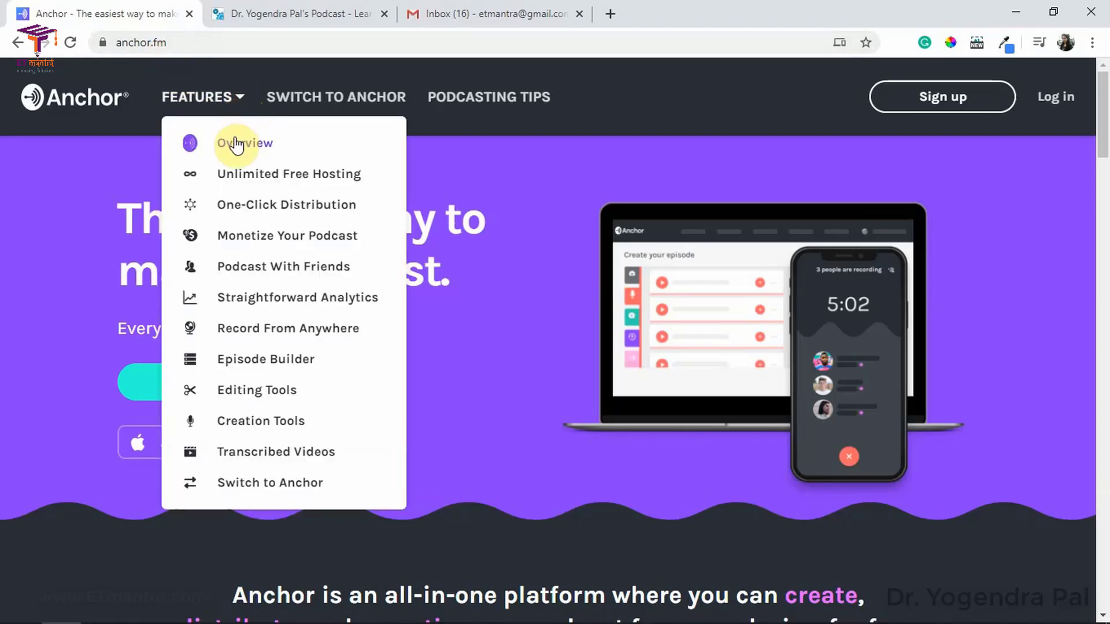
Step: Open Anchor's features overview and scroll down to One-Click Distribution
click(236, 144)
scroll(363, 238, down, 2)
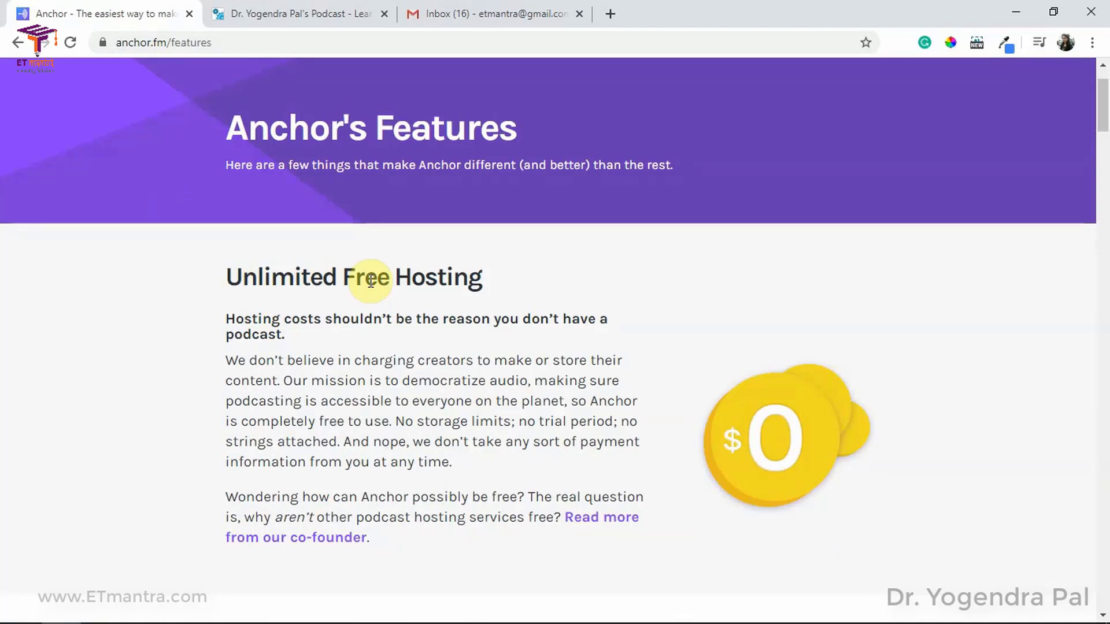
scroll(370, 281, down, 7)
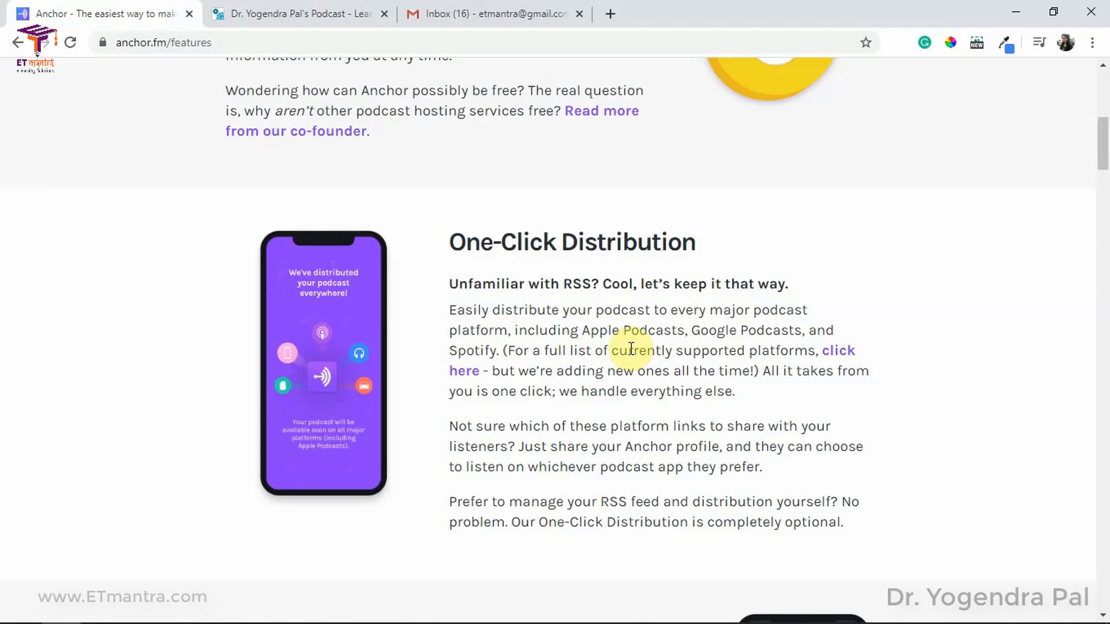
Step: Check the eight supported distribution platforms in the help article, then close it
click(462, 373)
click(279, 17)
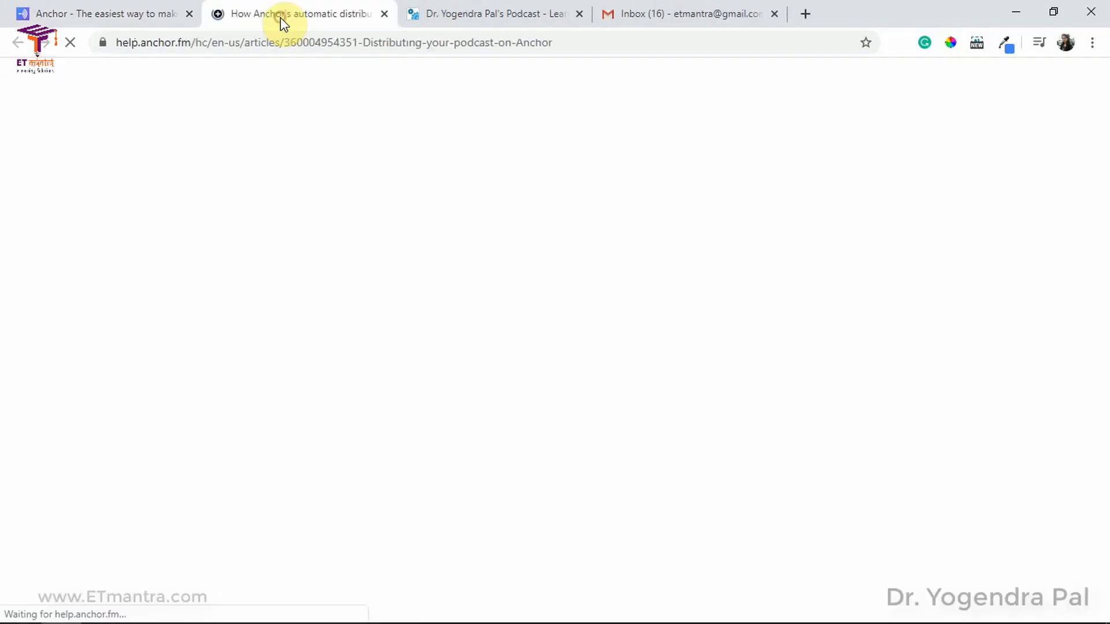
scroll(349, 347, down, 4)
drag(293, 258, 388, 396)
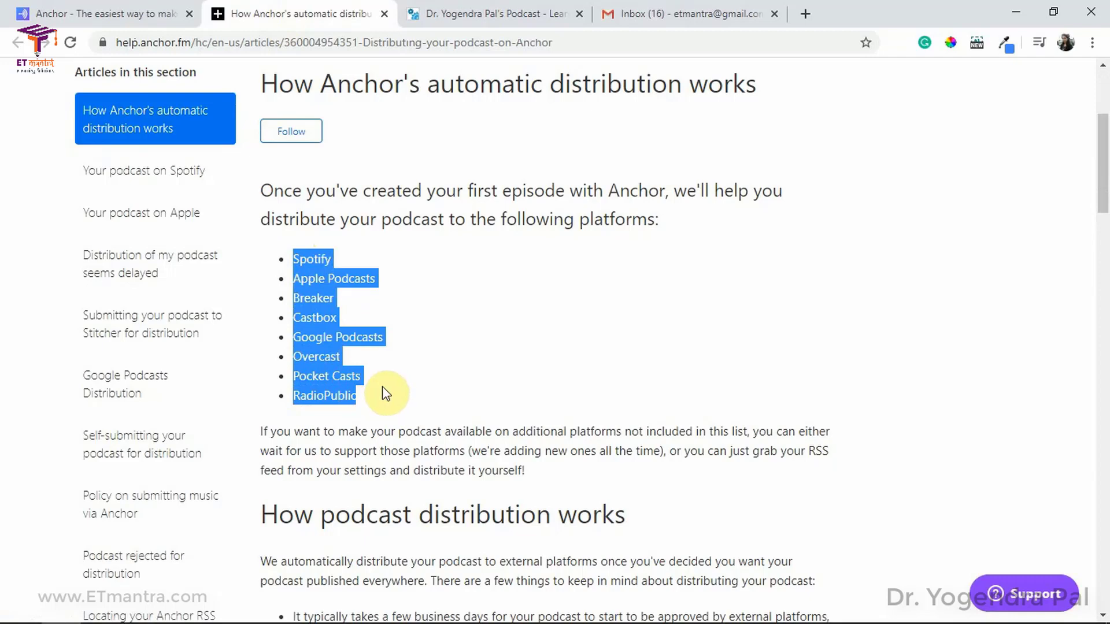
key(ctrl+w)
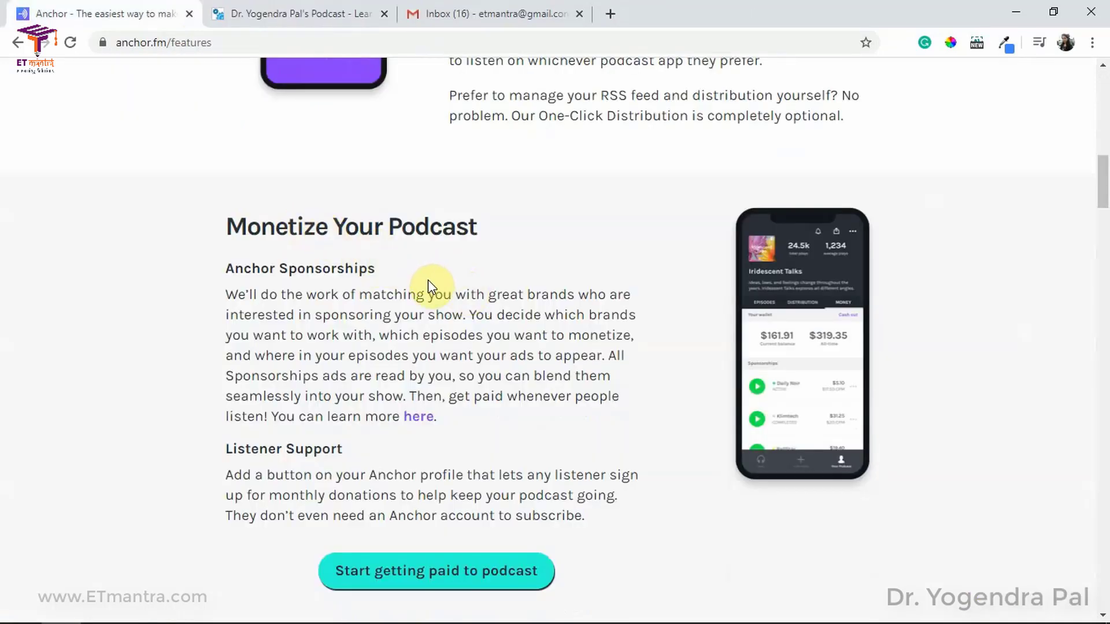
Step: Read the rest of Anchor's features overview, then return to the learnbywatch podcast page
scroll(470, 295, down, 8)
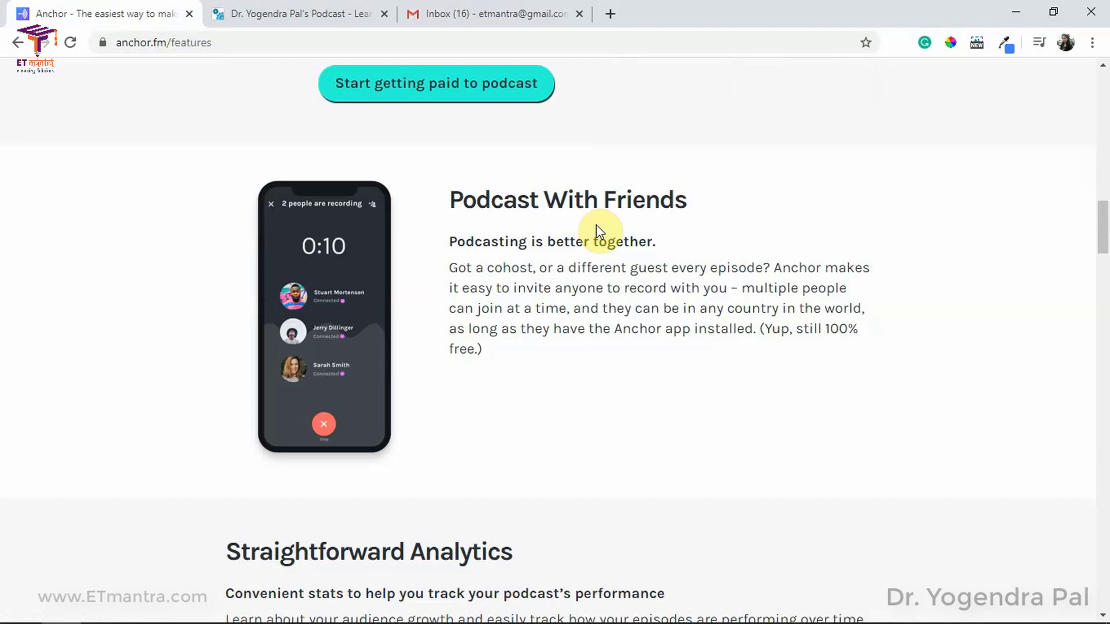
scroll(598, 237, down, 7)
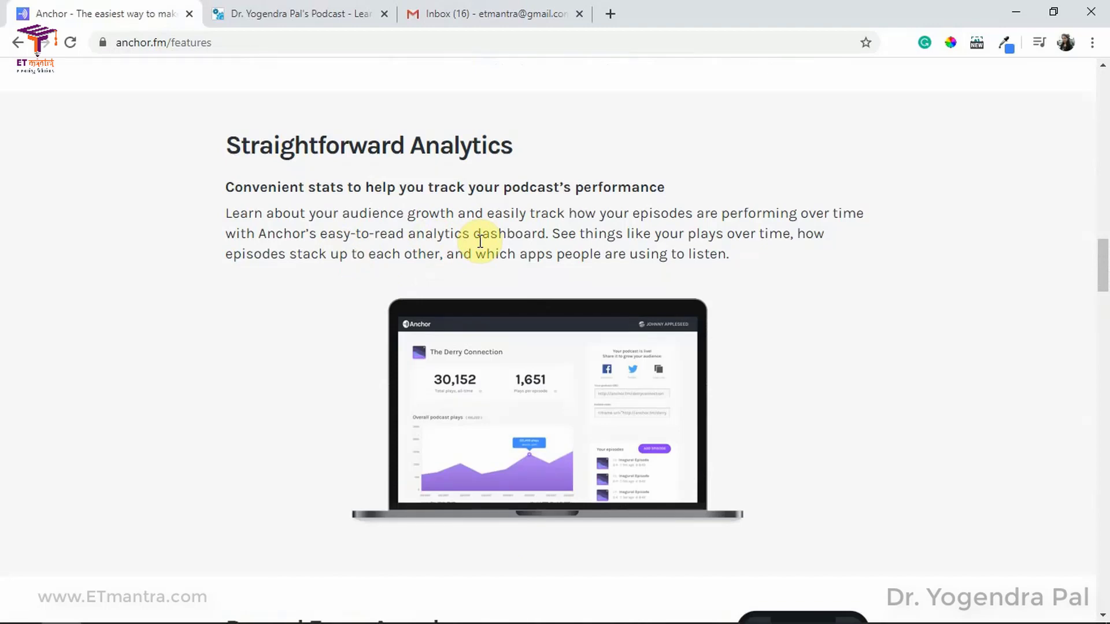
scroll(480, 241, down, 7)
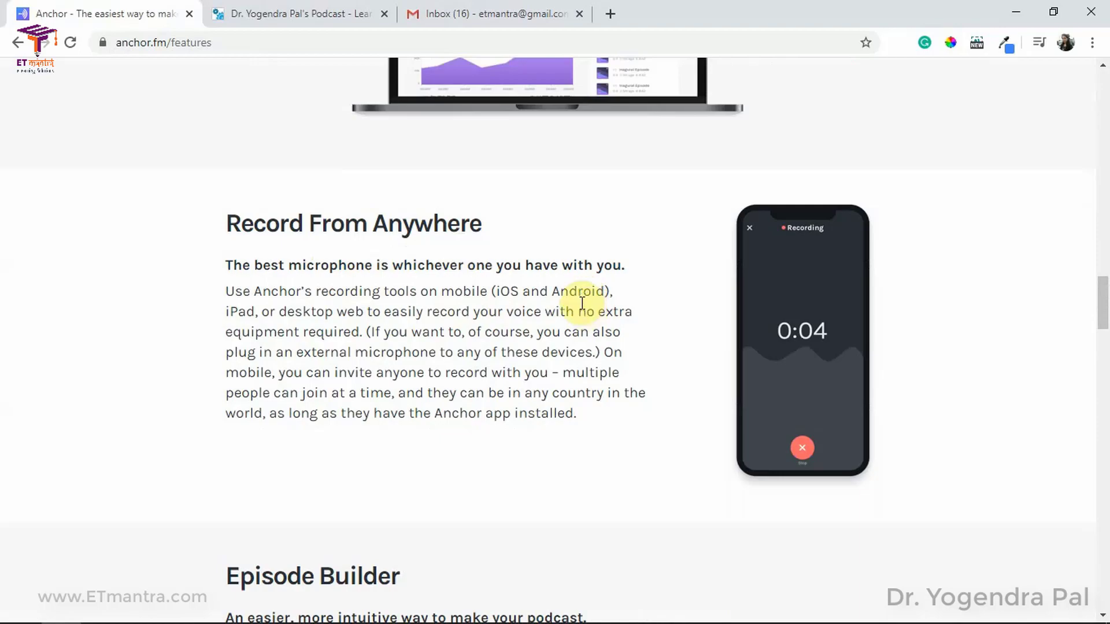
scroll(495, 314, down, 7)
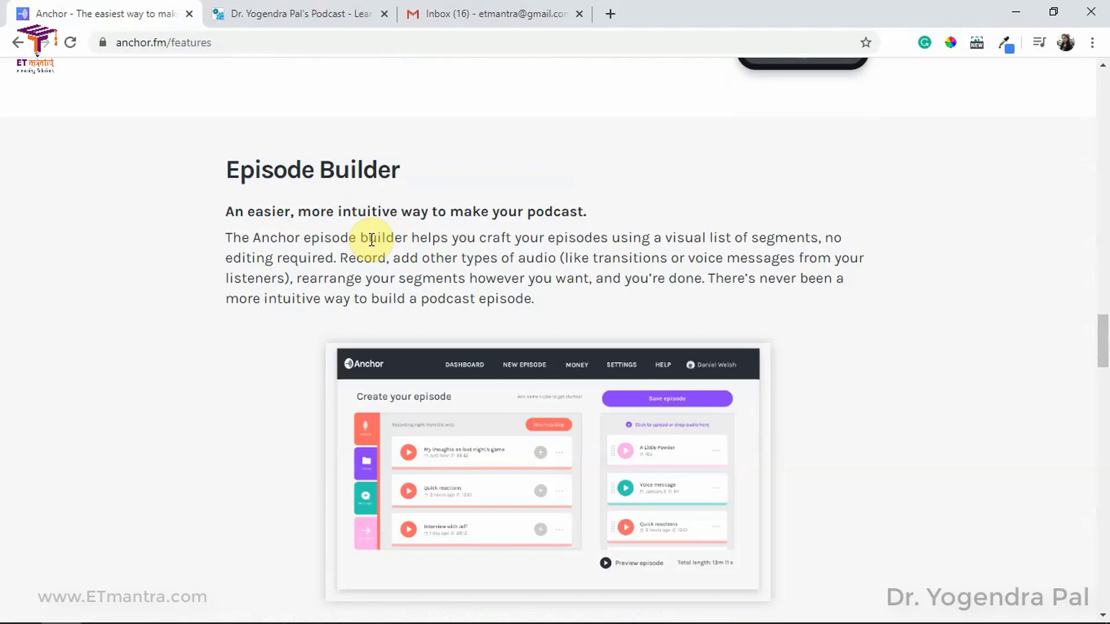
click(289, 13)
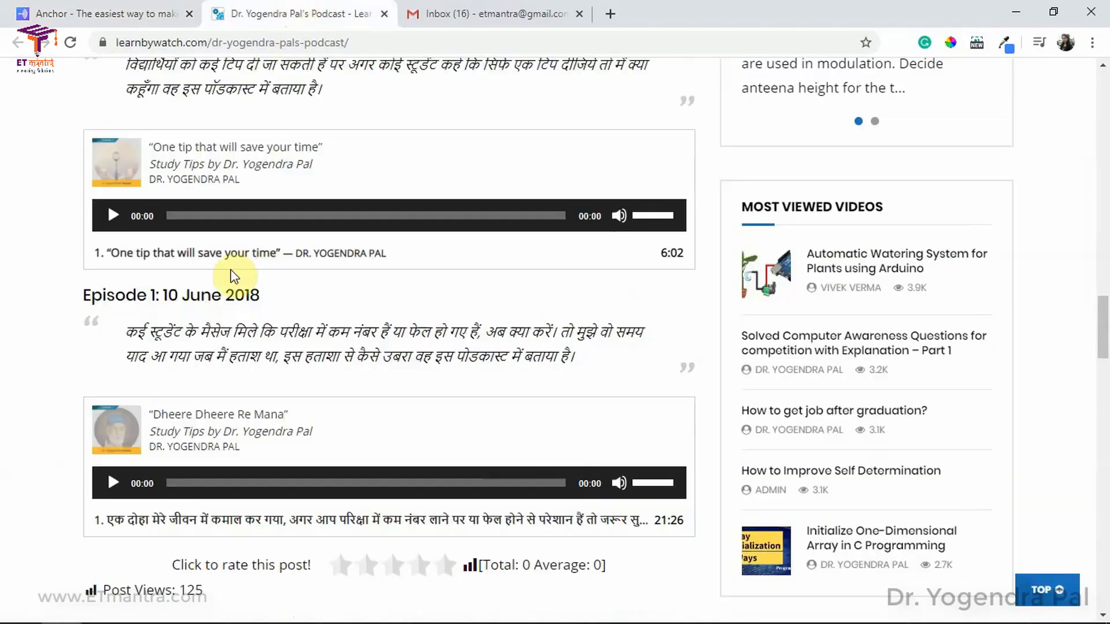
Step: Highlight and compare the Episode 2 and Episode 3 headings on the learnbywatch page
scroll(234, 276, up, 4)
drag(90, 271, 255, 271)
click(276, 272)
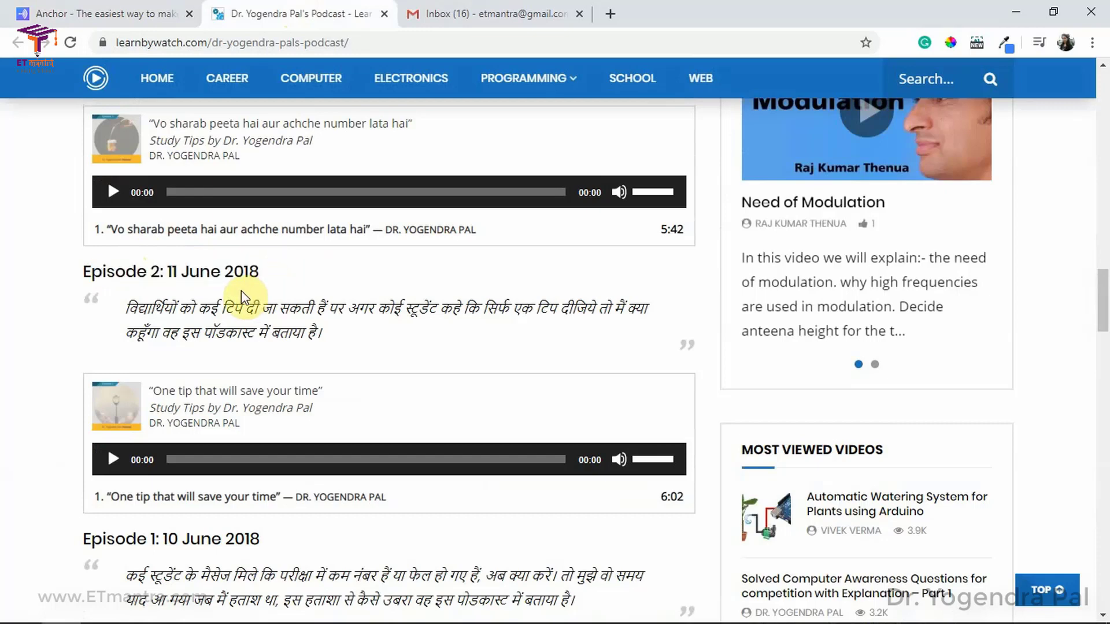
scroll(149, 309, up, 3)
drag(102, 167, 259, 177)
click(259, 177)
Step: Scroll through Anchor's features list and return to the top of the page
click(123, 12)
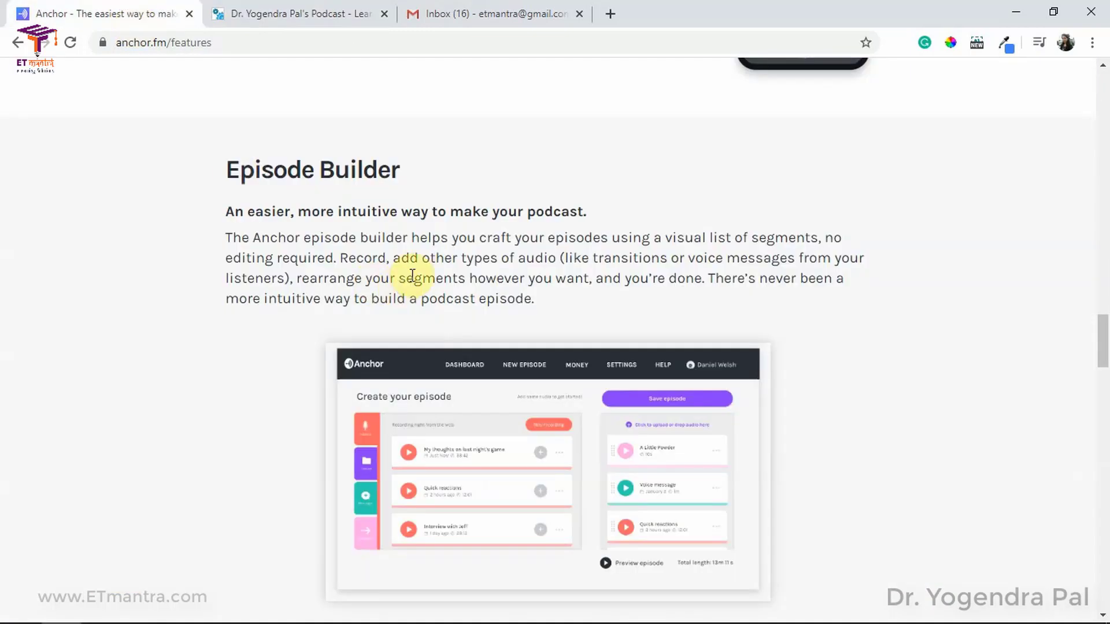
scroll(412, 274, down, 7)
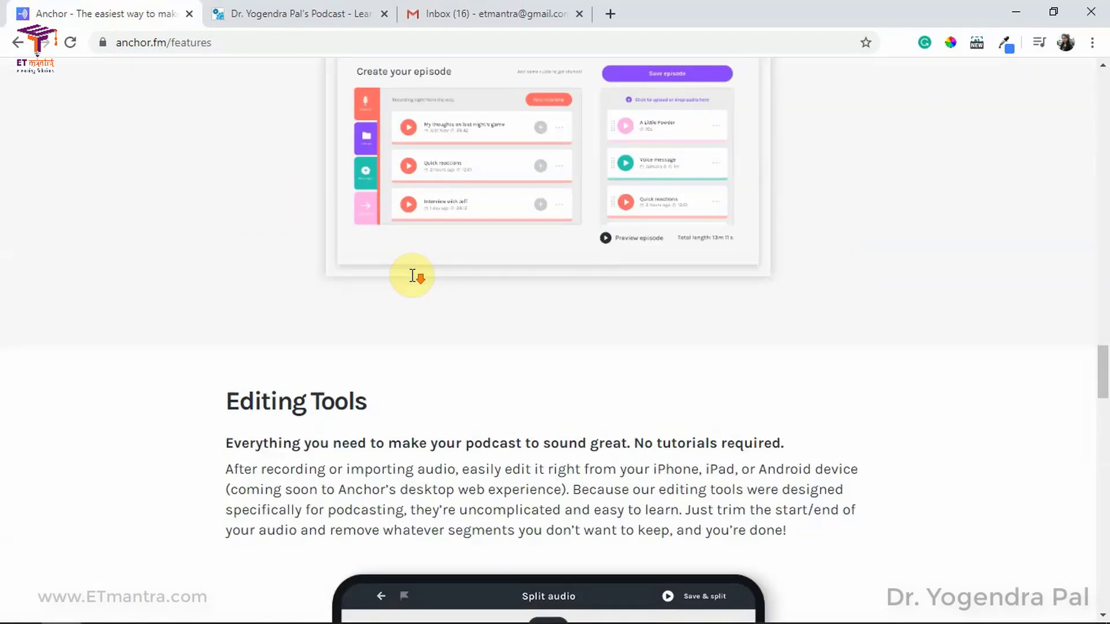
scroll(359, 275, down, 1)
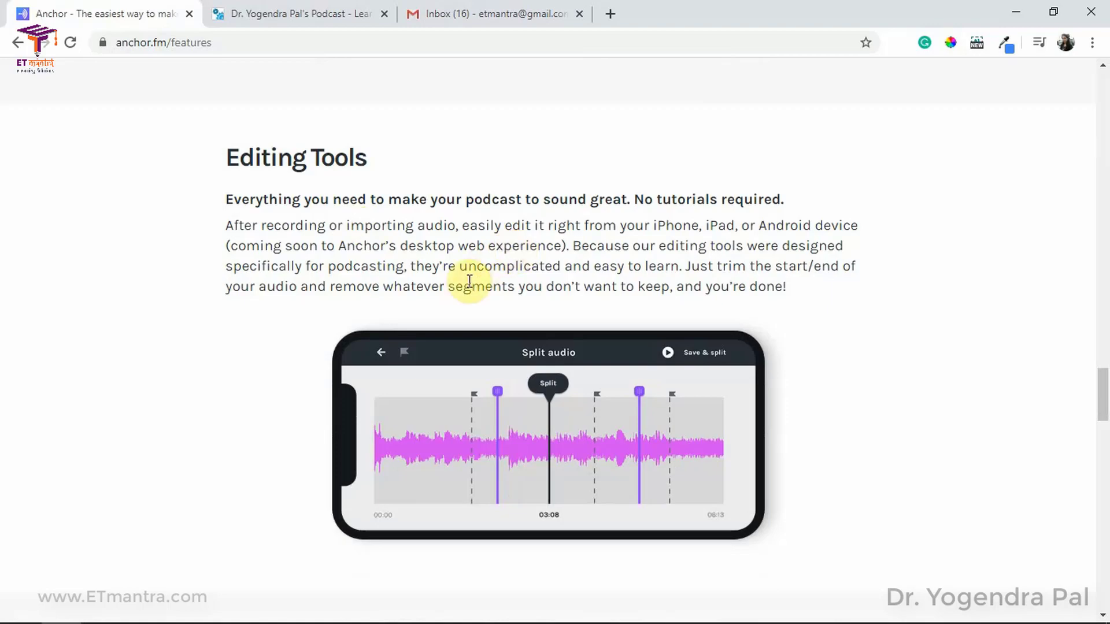
scroll(463, 289, down, 7)
scroll(347, 292, down, 1)
scroll(353, 330, down, 7)
scroll(355, 338, down, 6)
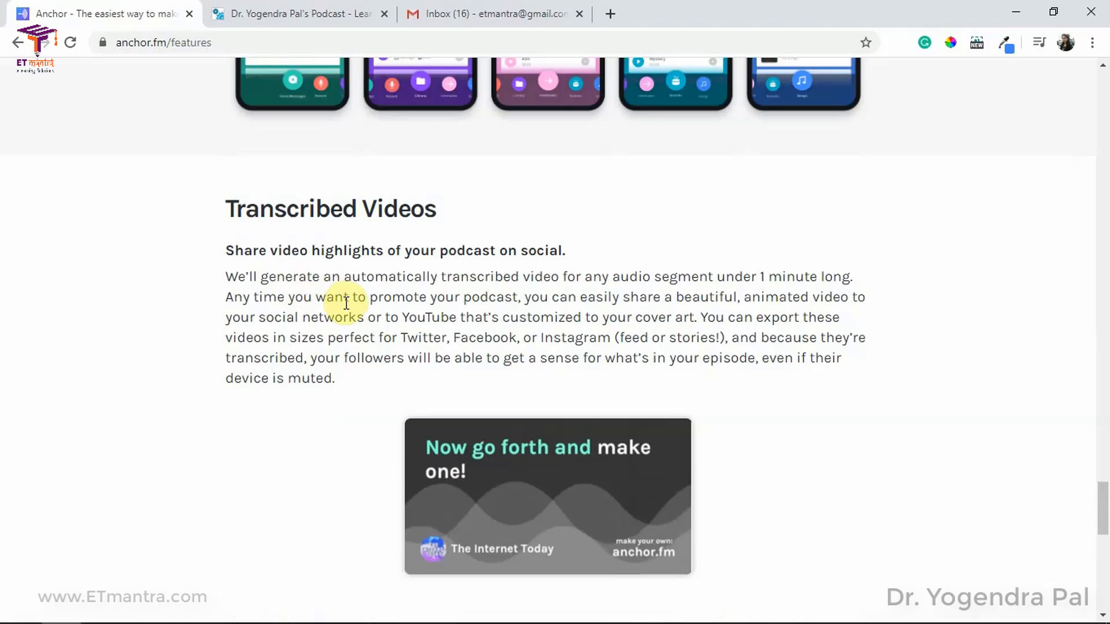
scroll(1102, 339, up, 15)
drag(1108, 172, 1107, 91)
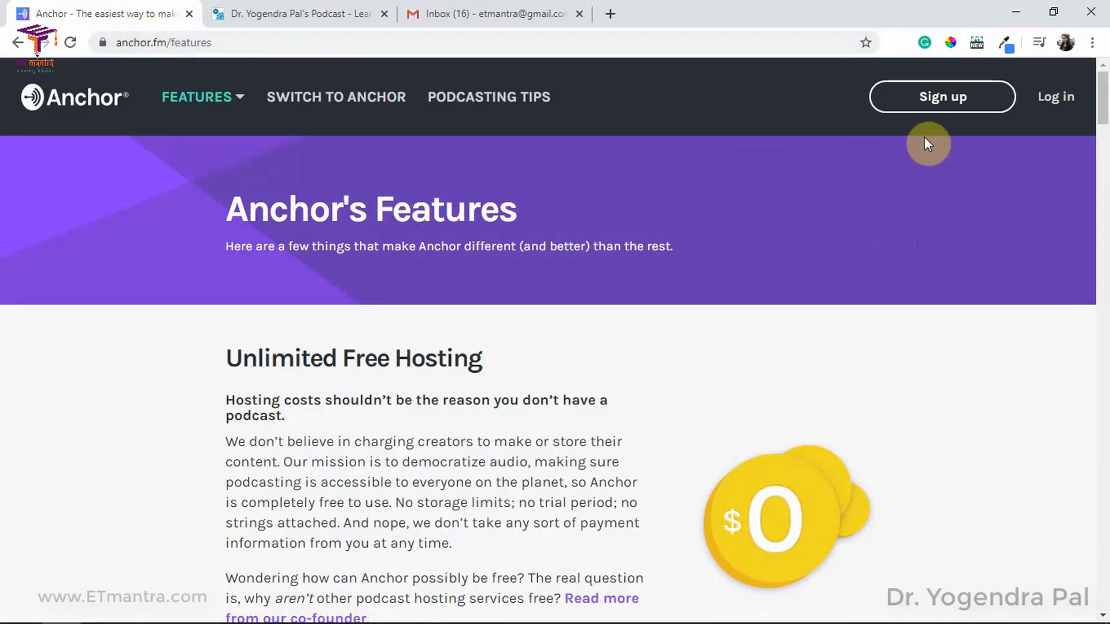
Step: Fill in sign-up as 'ETmantra eLearning Solutions' with the account e-mail and password, then submit
click(944, 102)
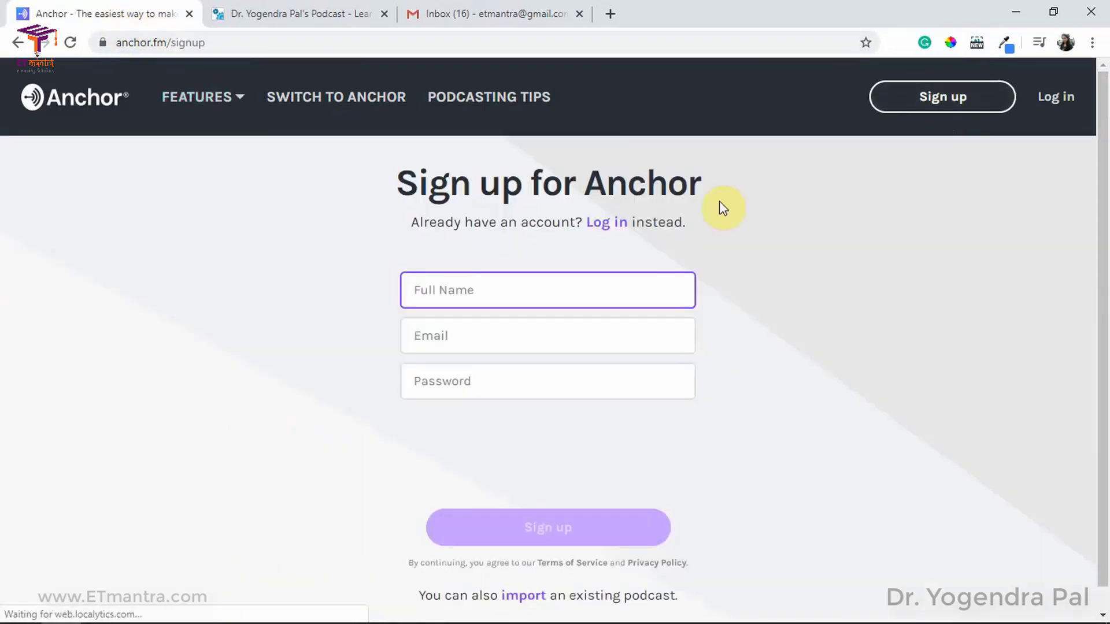
text(ETmantra eLear)
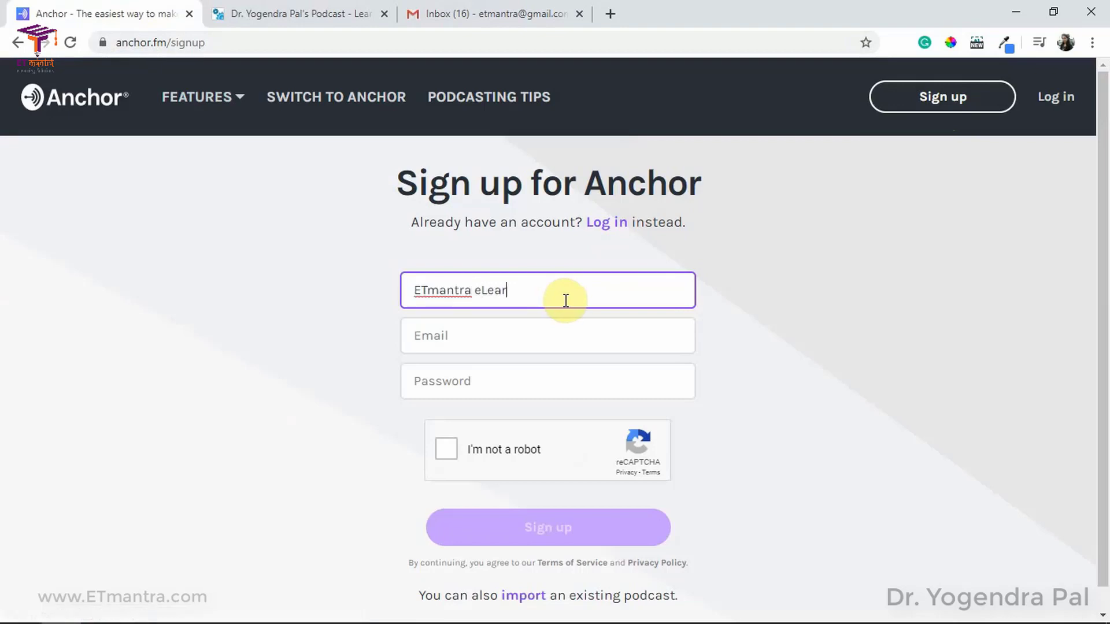
text(ning Solutions)
key(Tab)
key(Tab)
text(e•••••••••••)
key(ctrl+a)
text(••••••••••)
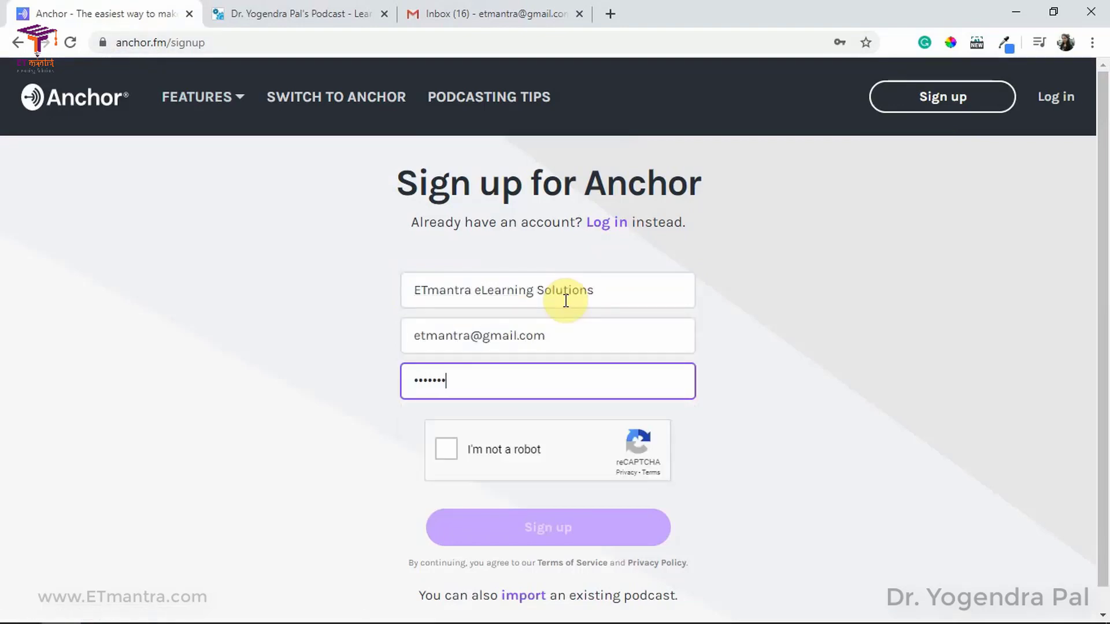
text(••)
click(446, 449)
click(543, 529)
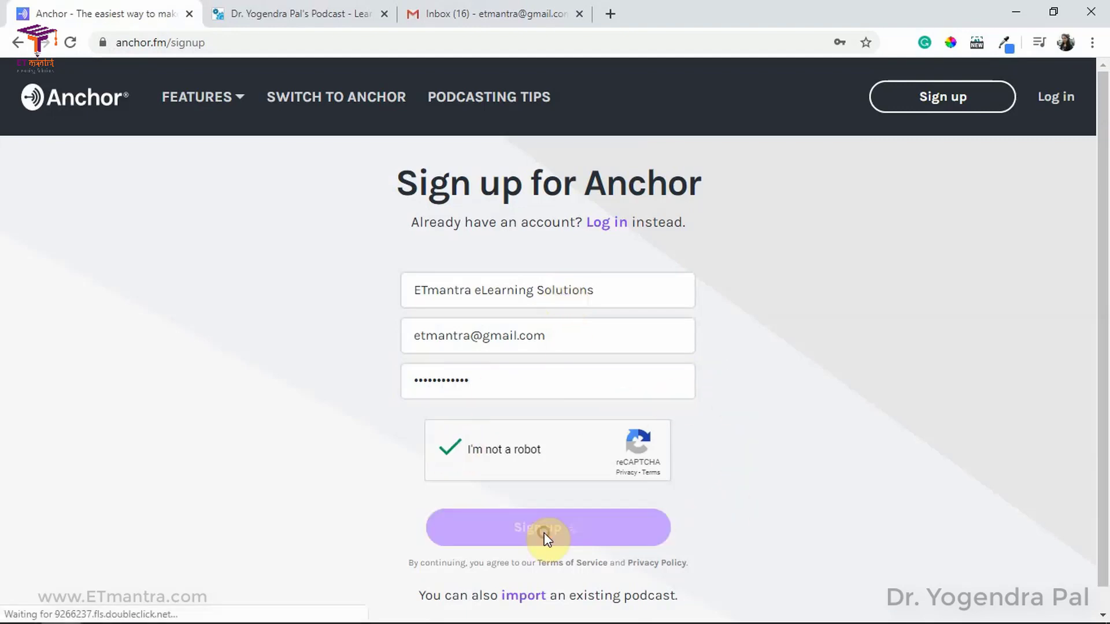
Step: Log in to the existing Anchor account with its password instead
click(611, 216)
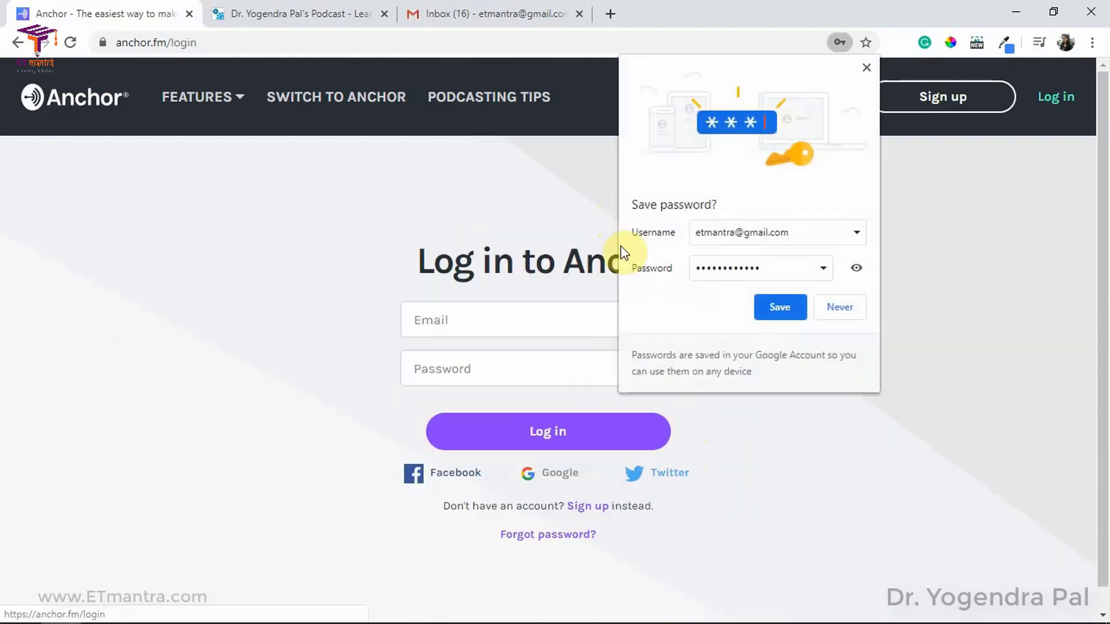
click(507, 362)
text(••••)
key(Return)
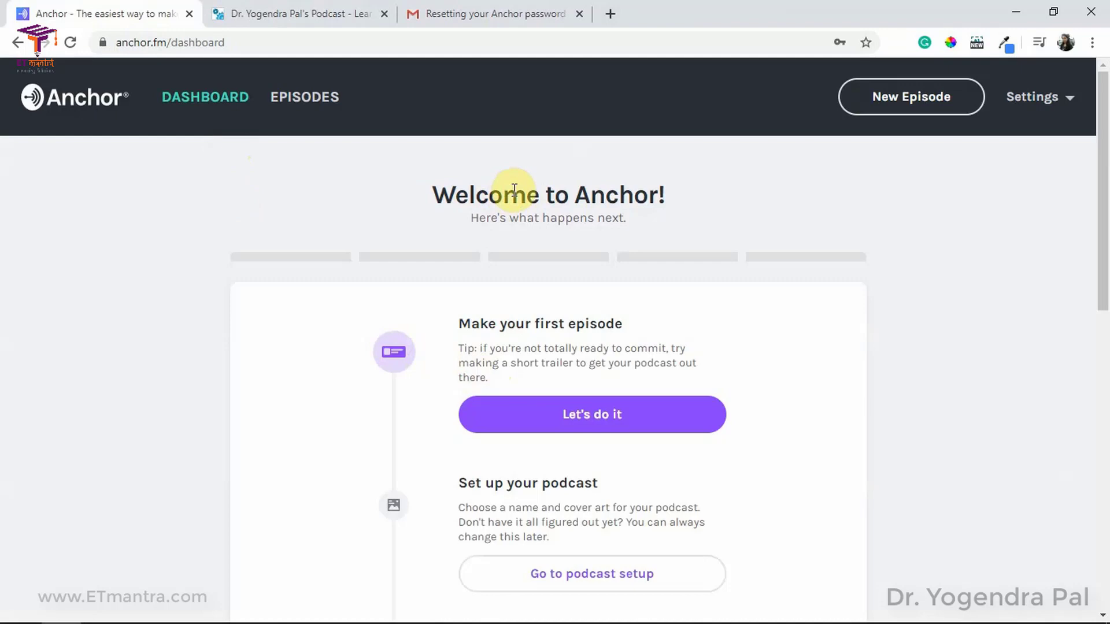
Step: Scroll through the dashboard steps to the Make your first episode heading
scroll(470, 218, down, 8)
scroll(469, 300, up, 7)
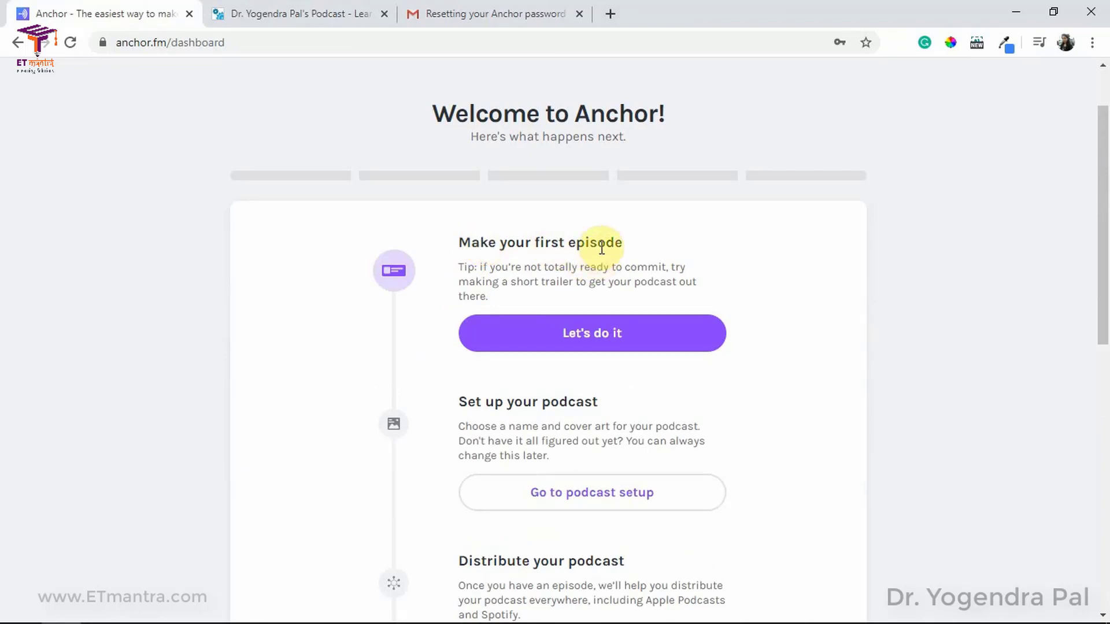
scroll(528, 260, down, 3)
scroll(574, 260, down, 3)
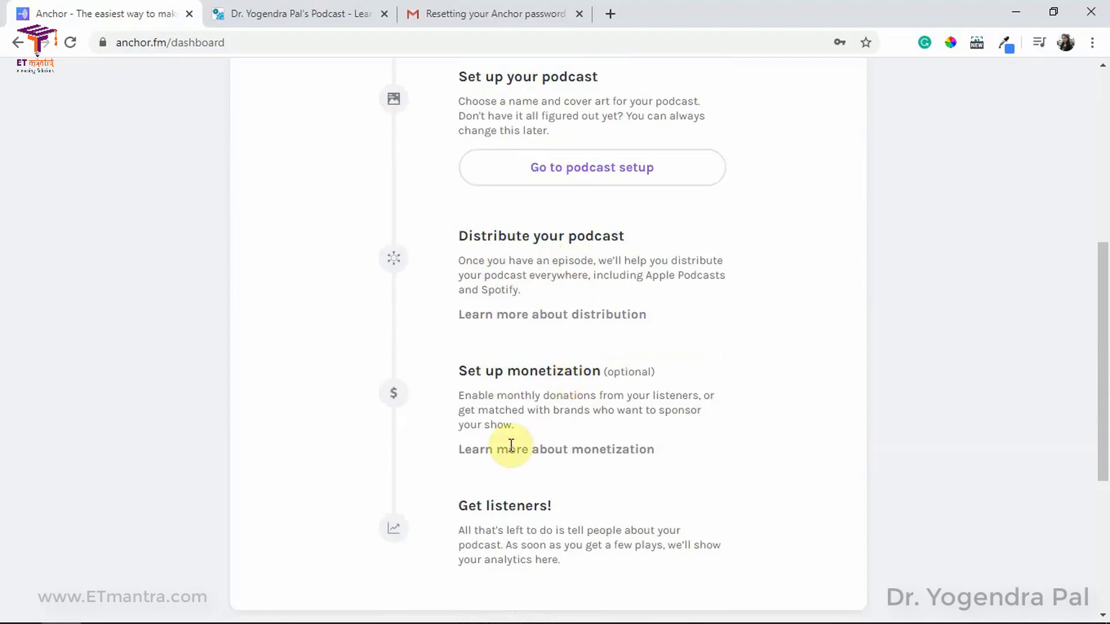
scroll(539, 500, down, 1)
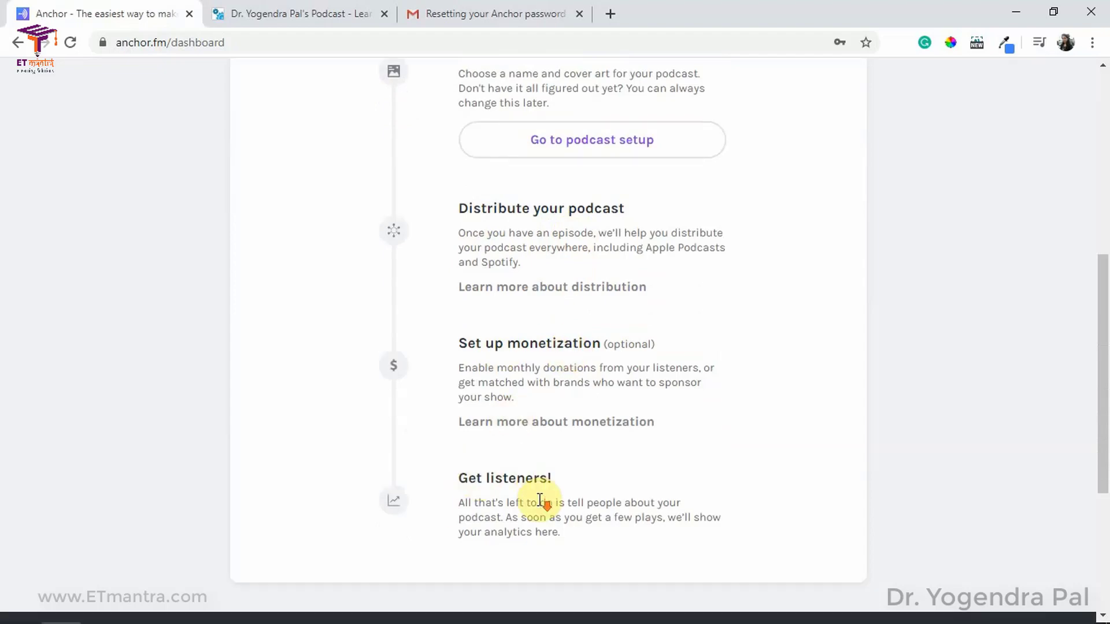
scroll(540, 494, up, 8)
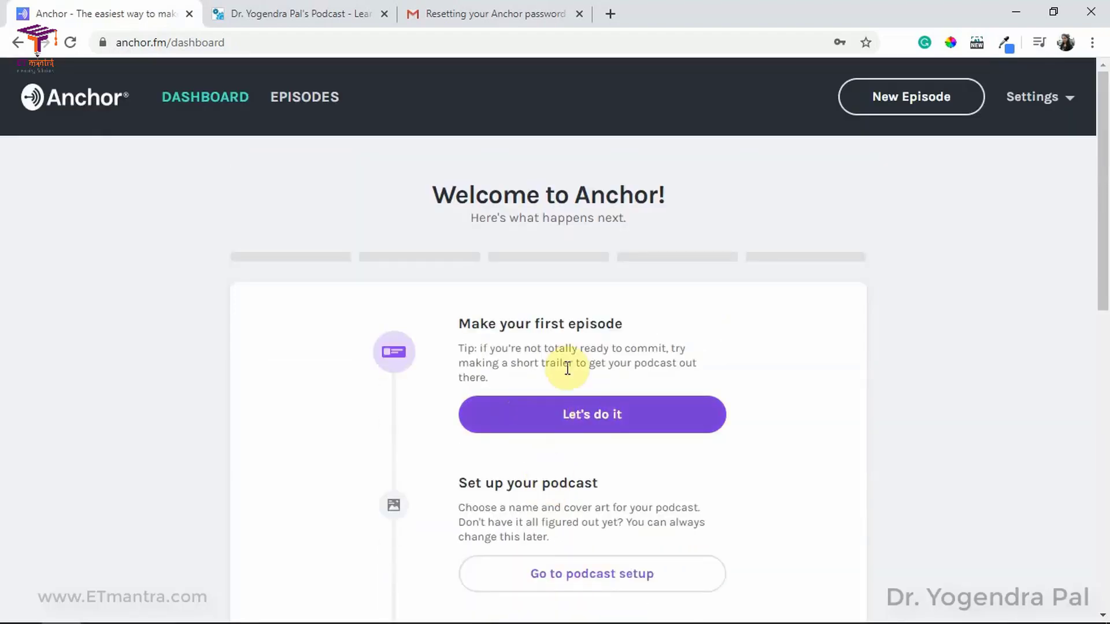
drag(480, 324, 579, 332)
click(651, 341)
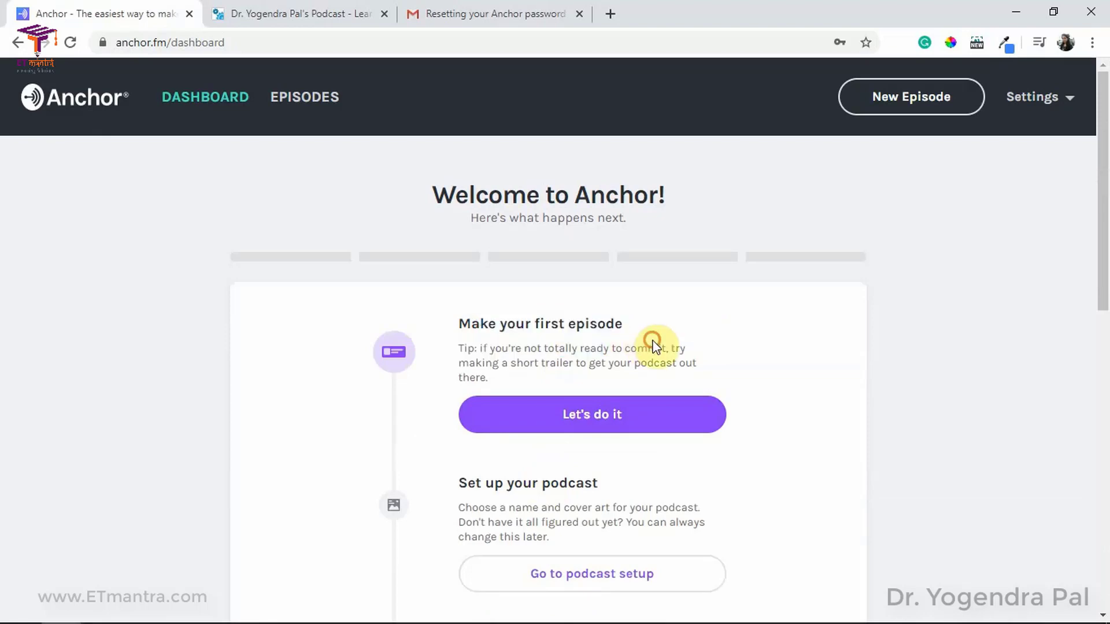
Step: Begin the first episode, review its creation tools, and choose Record to record in the browser
click(588, 426)
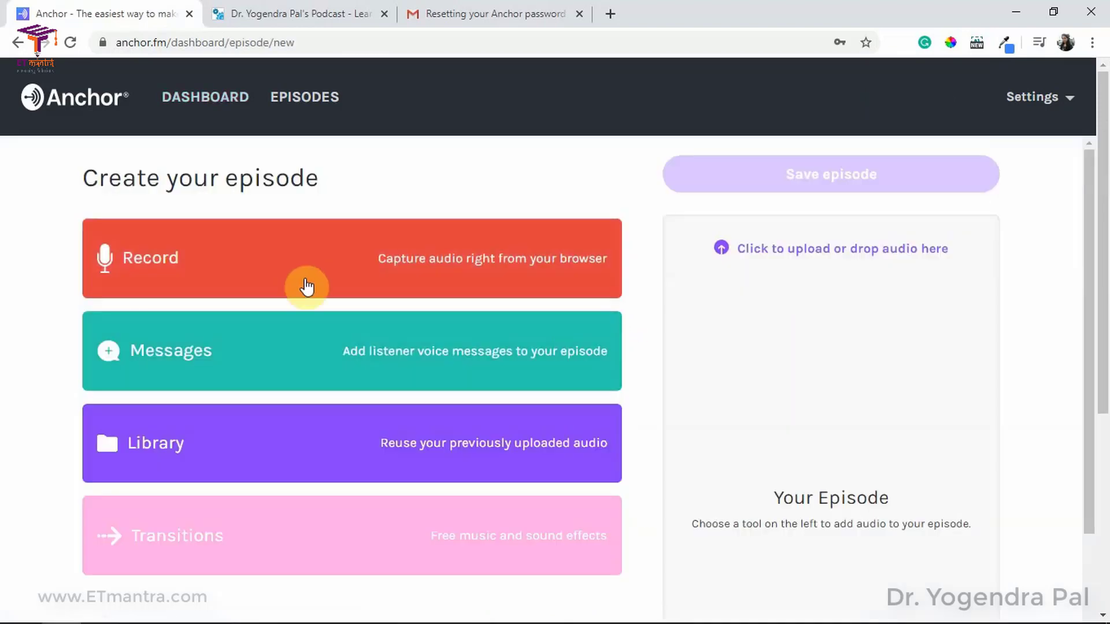
scroll(330, 431, down, 2)
scroll(331, 443, up, 2)
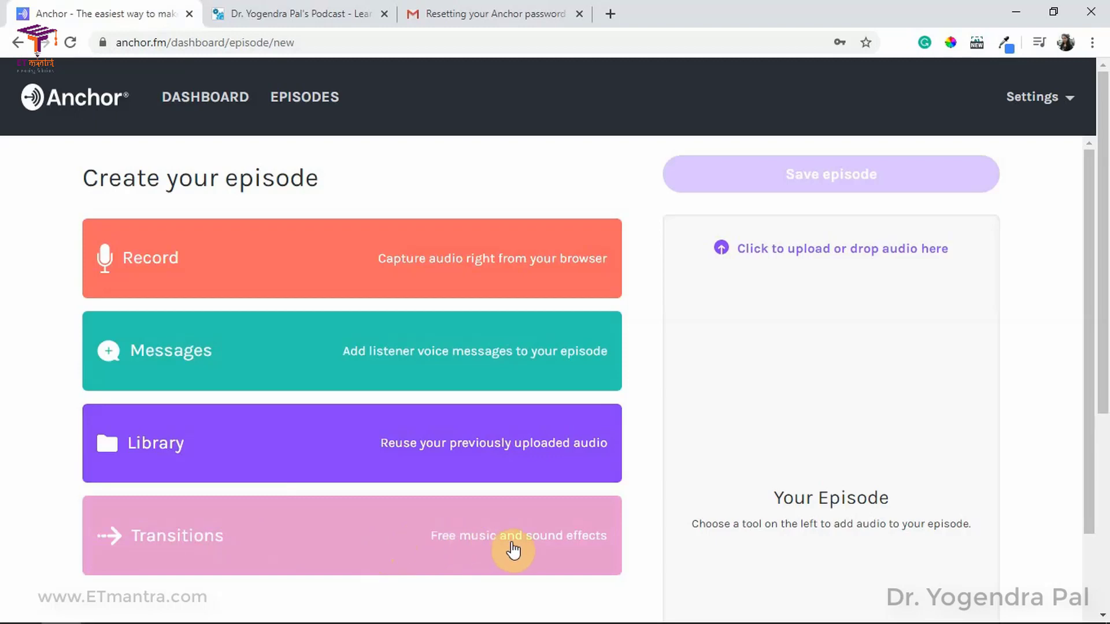
scroll(466, 533, down, 2)
scroll(765, 524, up, 2)
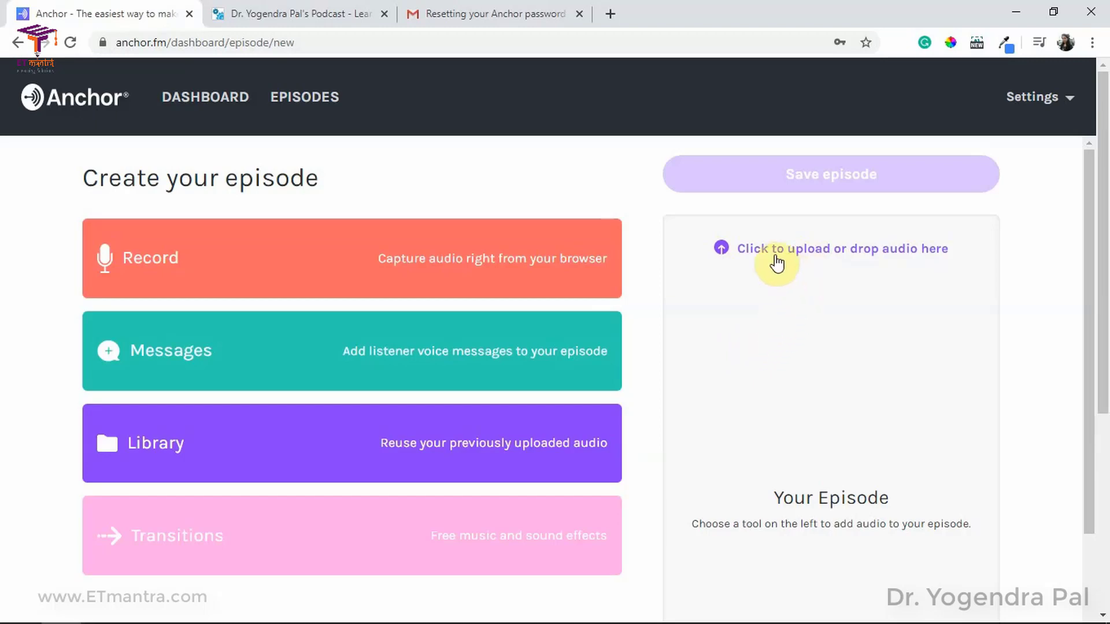
click(227, 260)
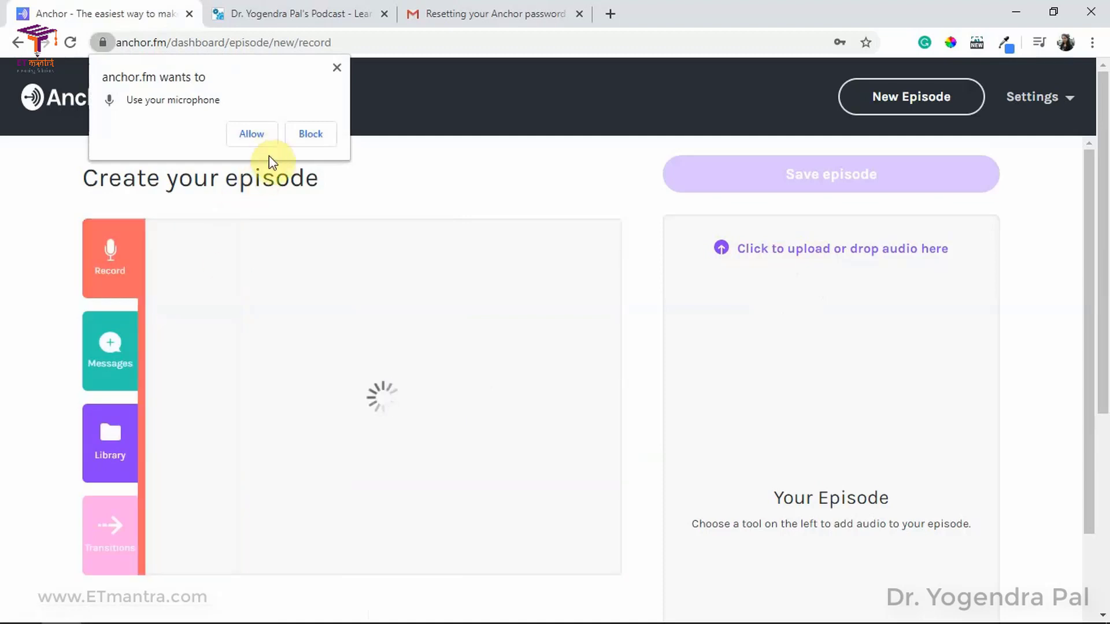
Step: Allow microphone access, keep Default - Microphone as input, and start recording
click(255, 133)
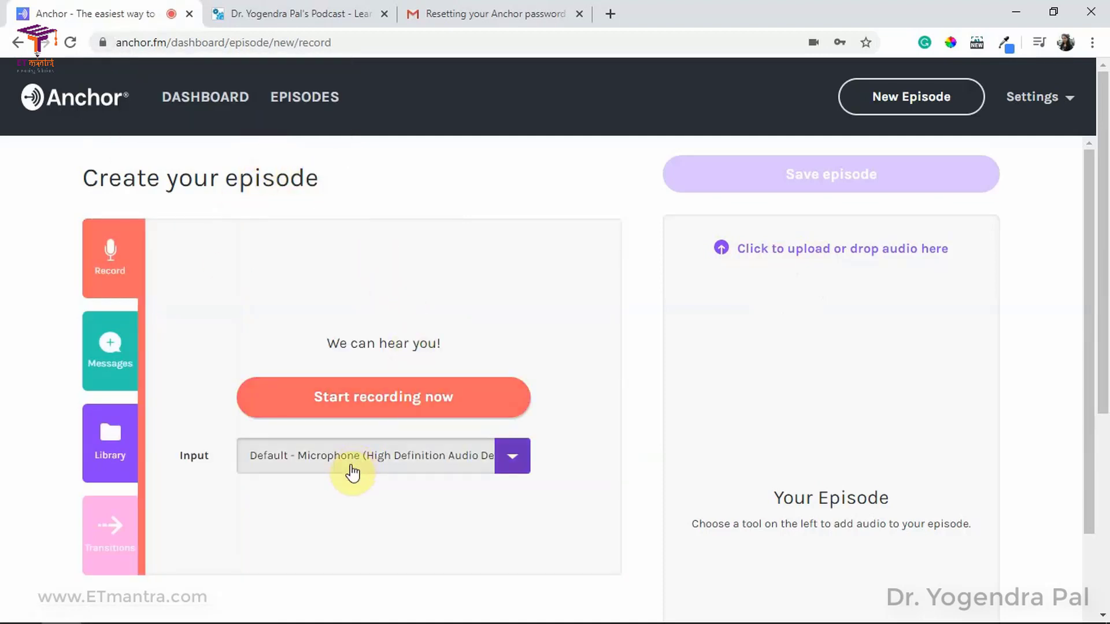
click(488, 466)
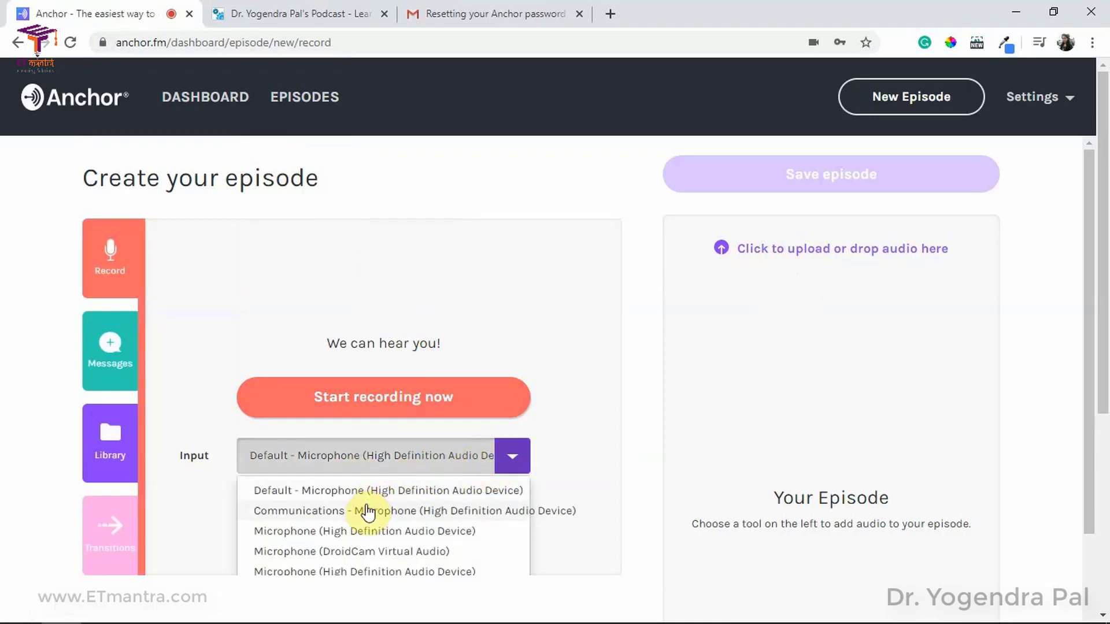
click(355, 493)
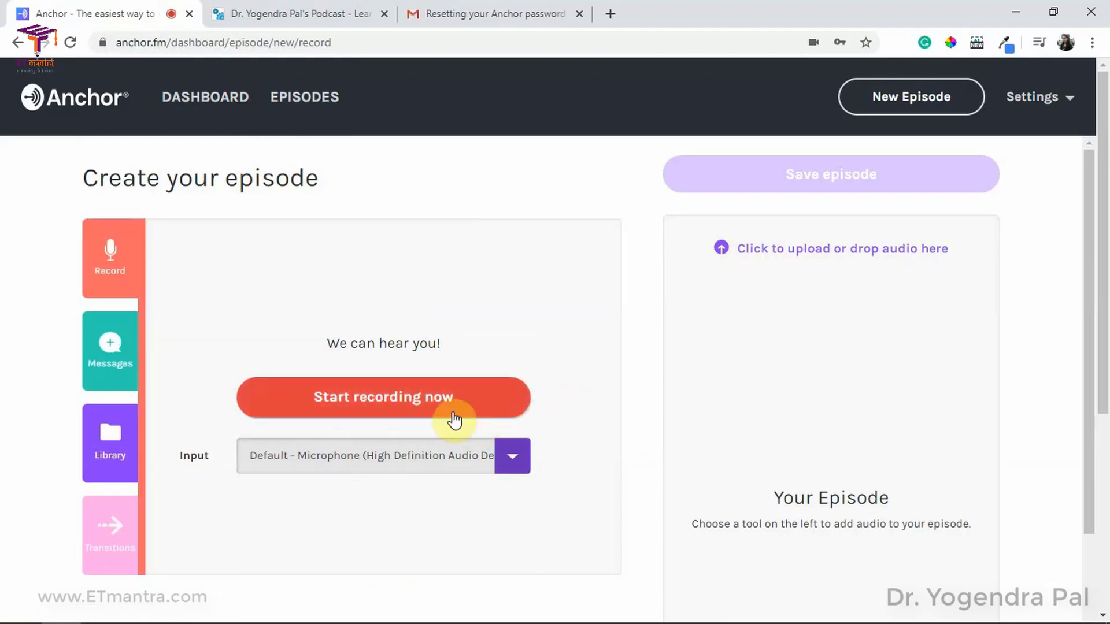
click(495, 412)
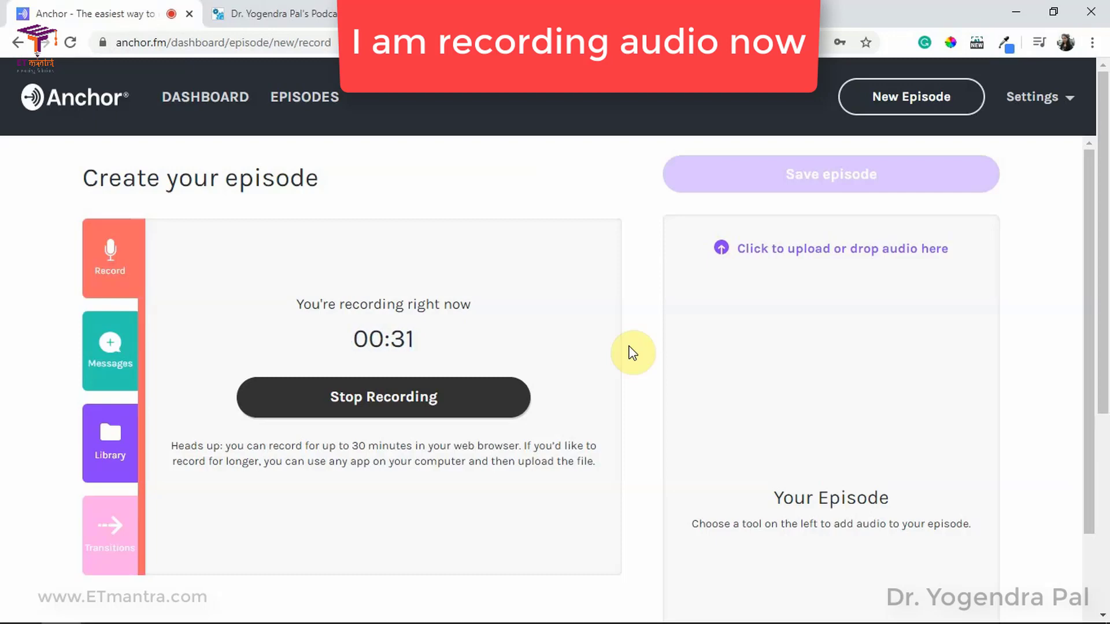
Step: Stop the recording and preview the 33-second library clip
click(439, 400)
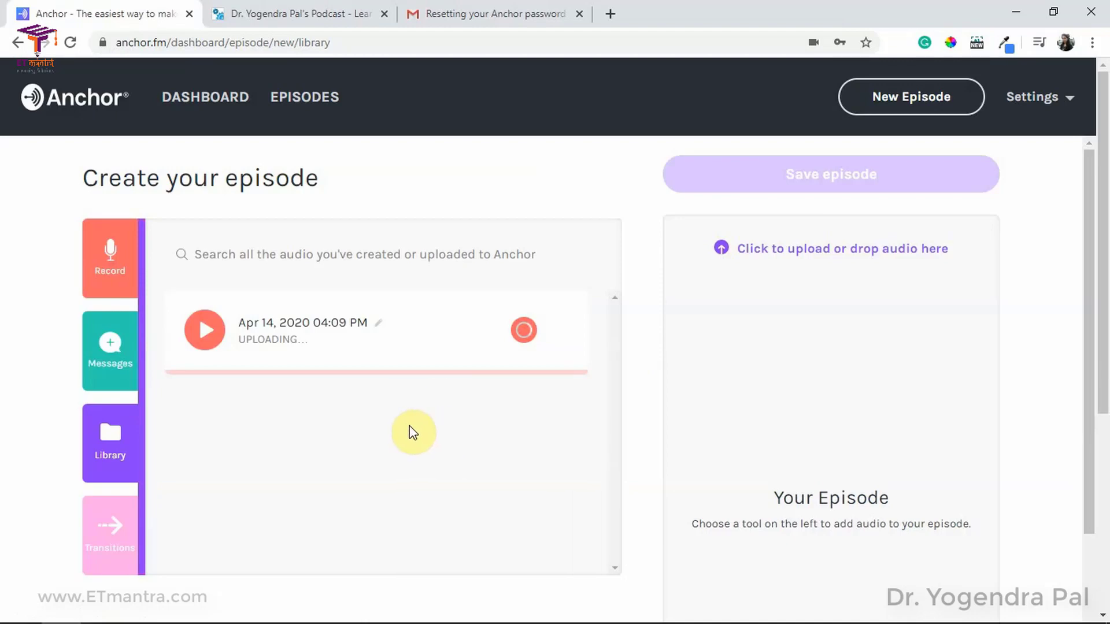
click(205, 332)
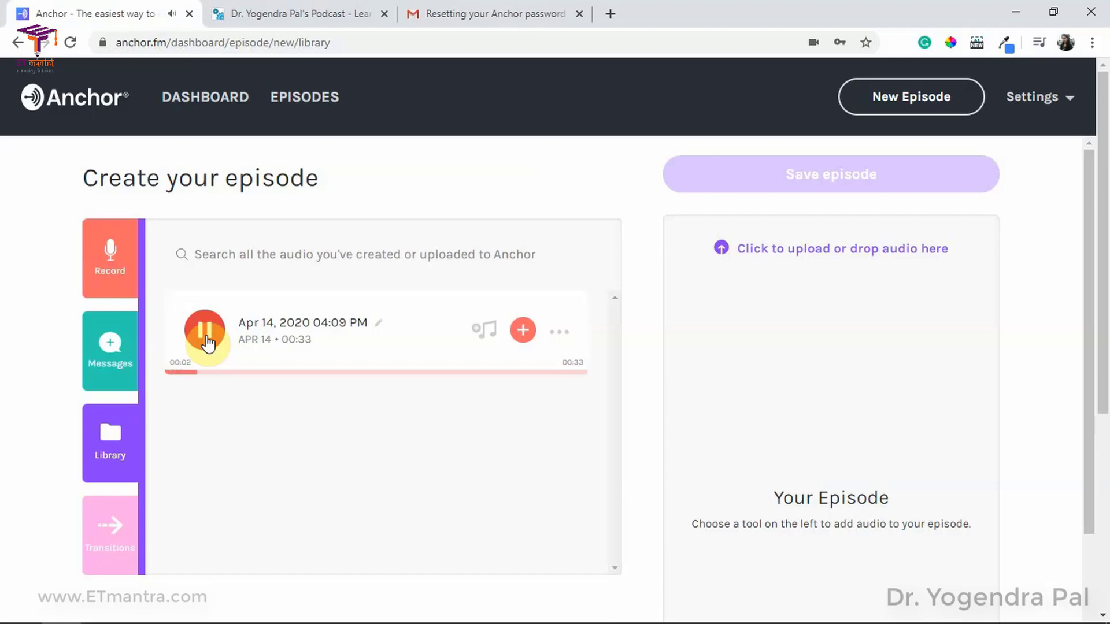
click(205, 341)
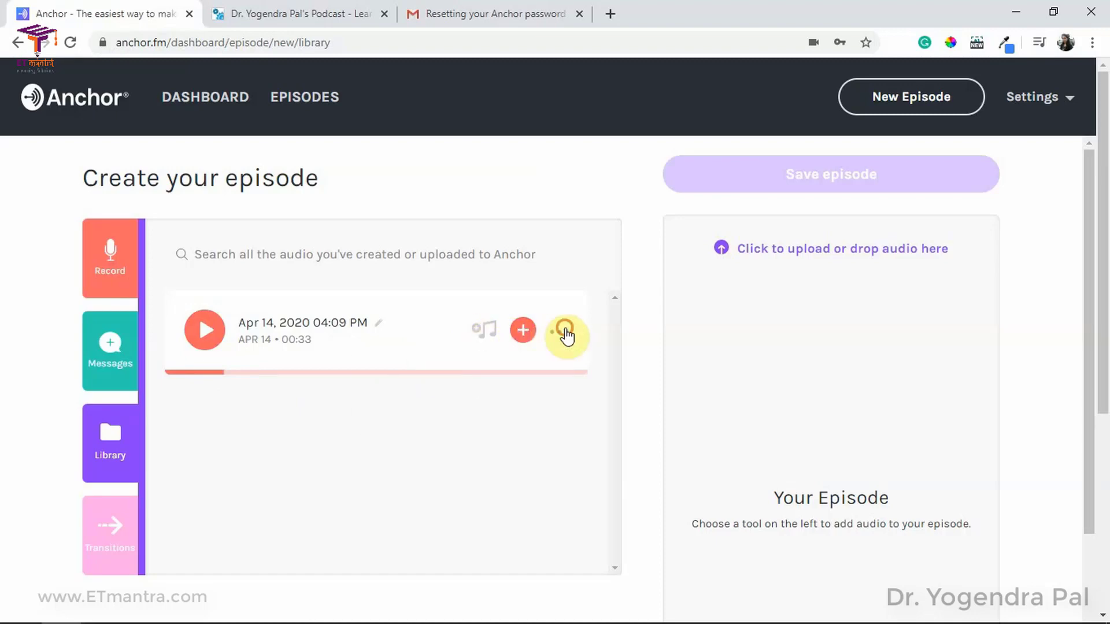
Step: Open the clip's Add smart background music chooser
click(560, 332)
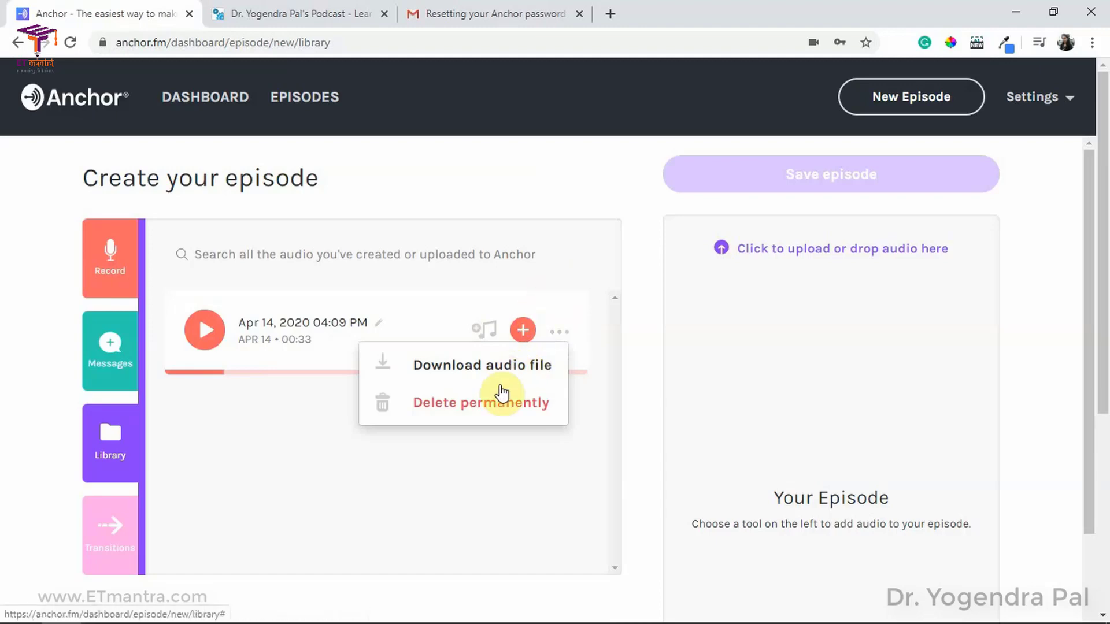
click(547, 272)
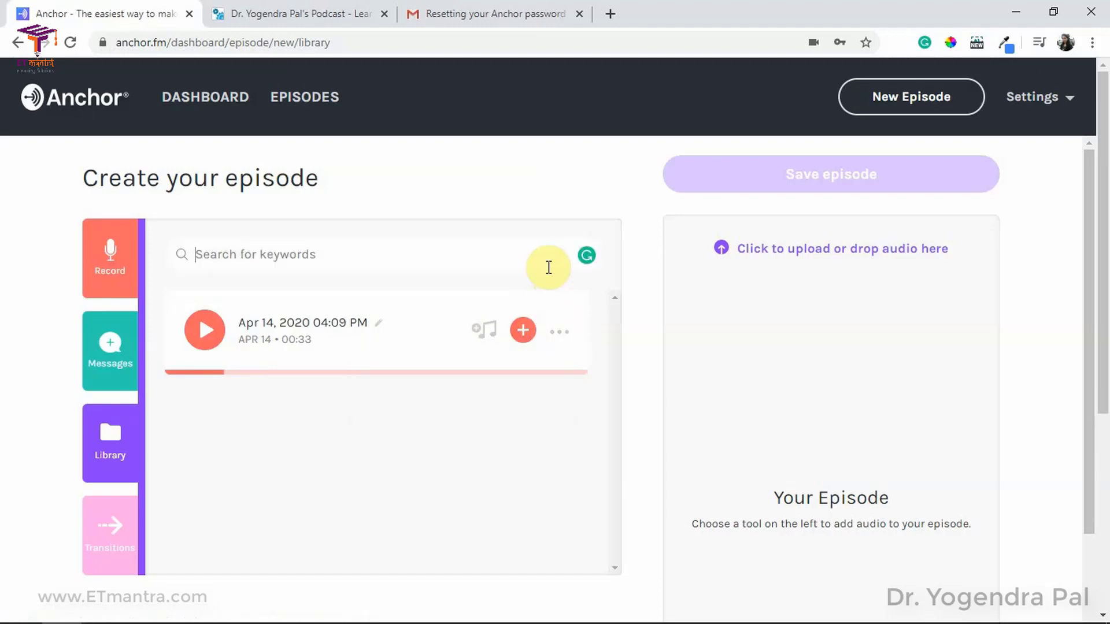
click(479, 332)
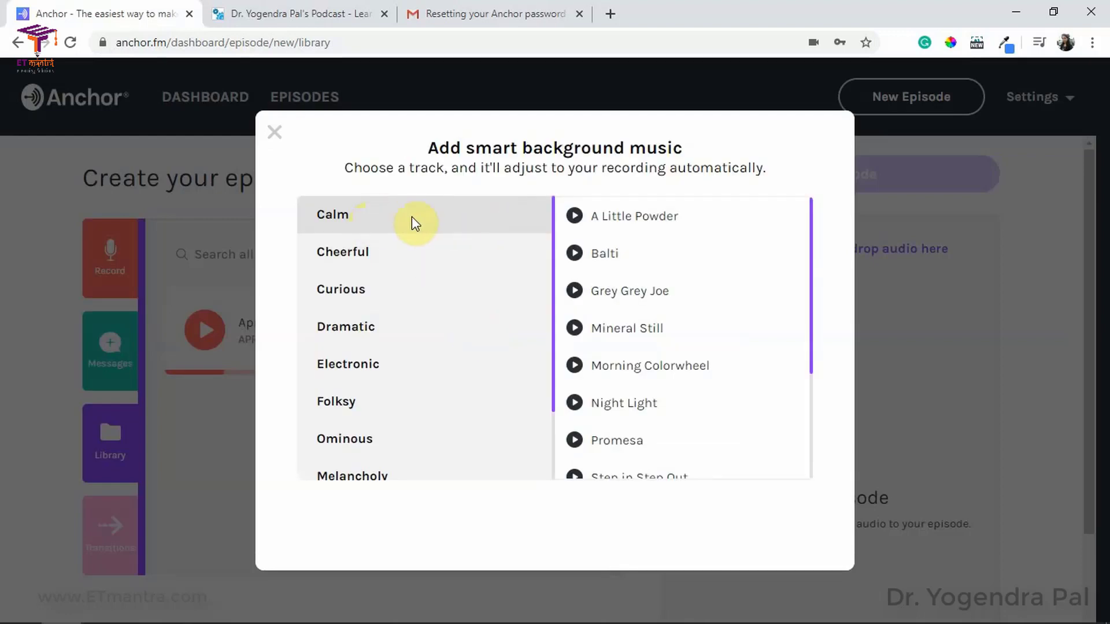
Step: Preview the Calm tracks A Little Powder, Balti and Grey Grey Joe
scroll(379, 353, down, 1)
scroll(378, 357, down, 1)
scroll(376, 387, up, 2)
scroll(384, 399, down, 2)
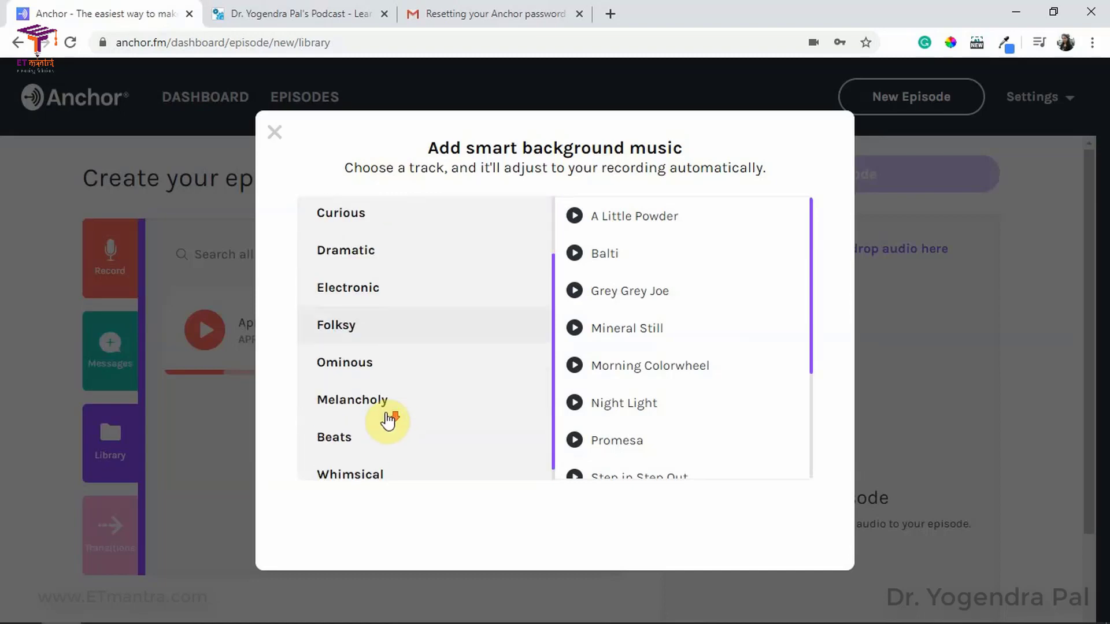
scroll(384, 383, up, 2)
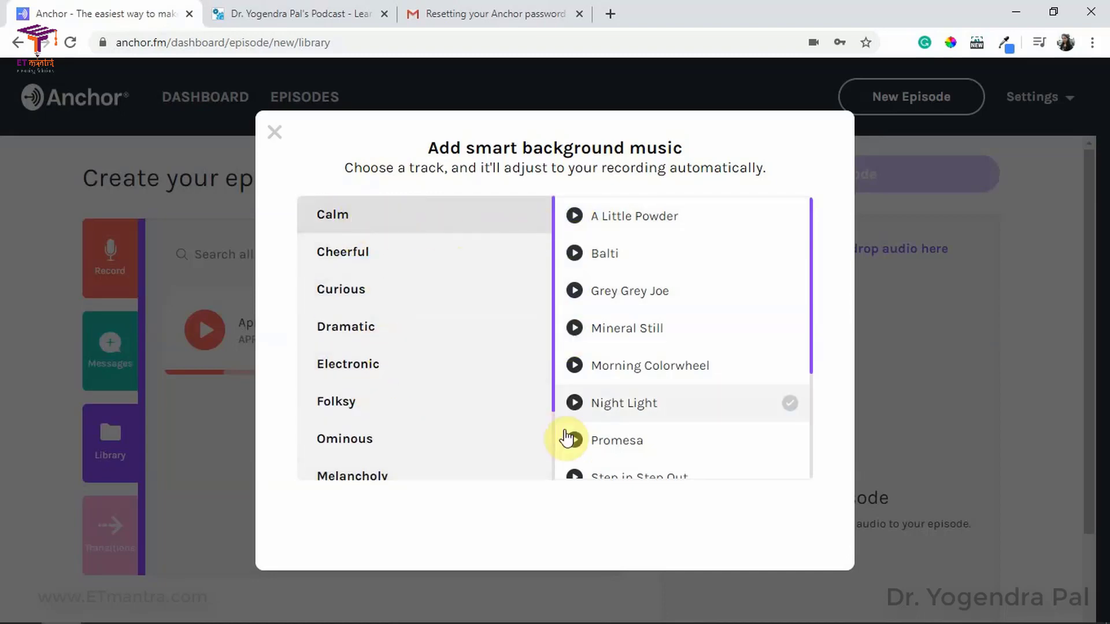
scroll(587, 416, down, 3)
scroll(590, 421, up, 3)
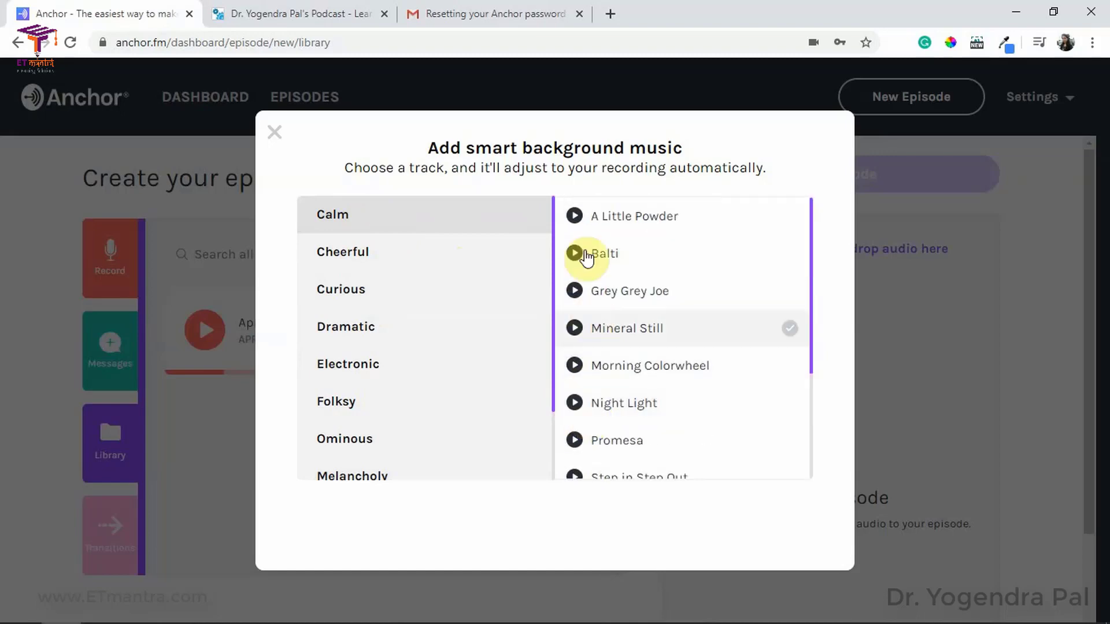
click(575, 218)
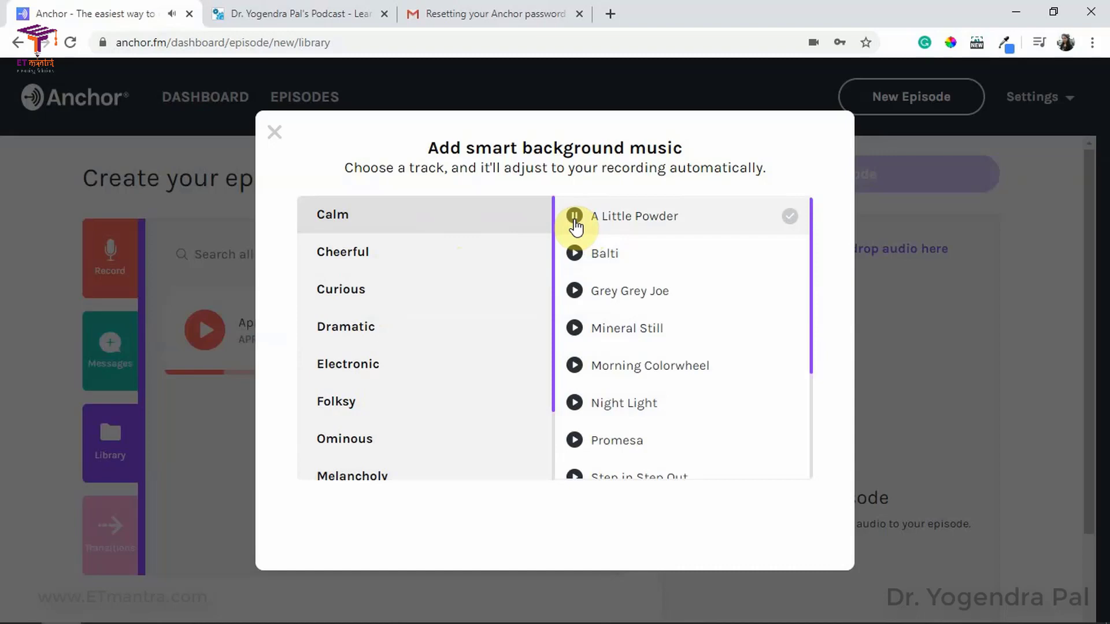
click(574, 254)
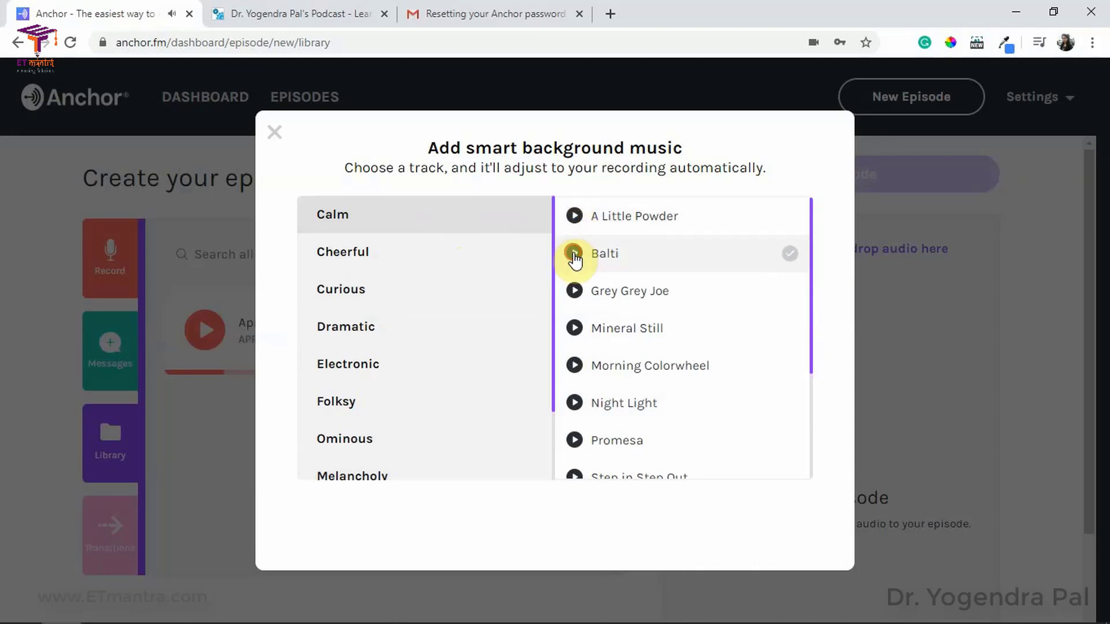
click(574, 292)
click(574, 295)
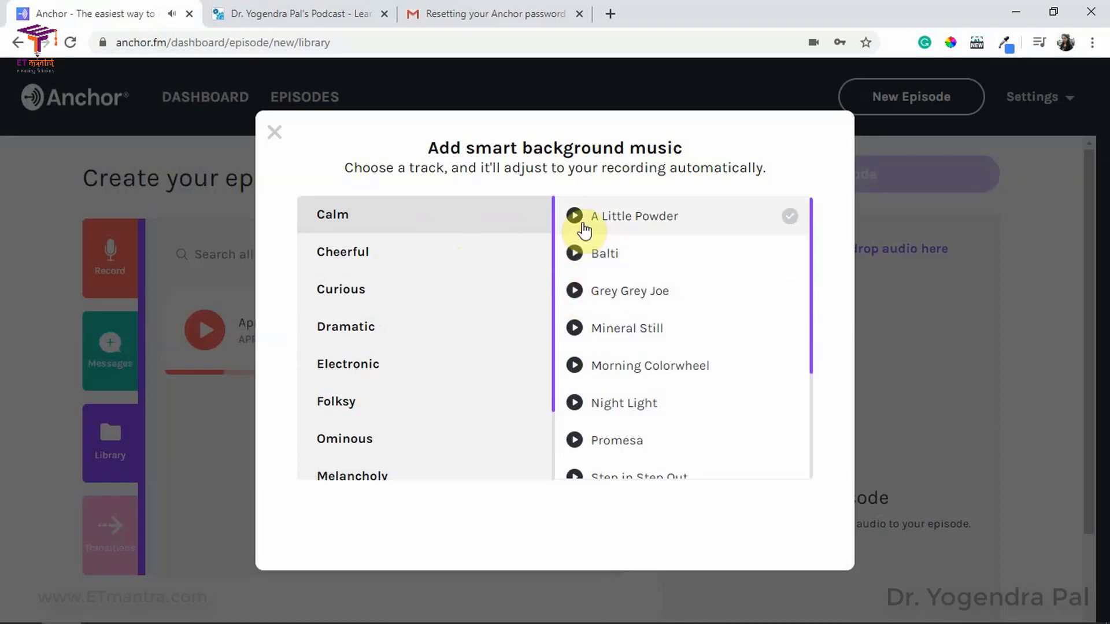
Step: Select A Little Powder, preview it with your audio, and apply it
click(790, 219)
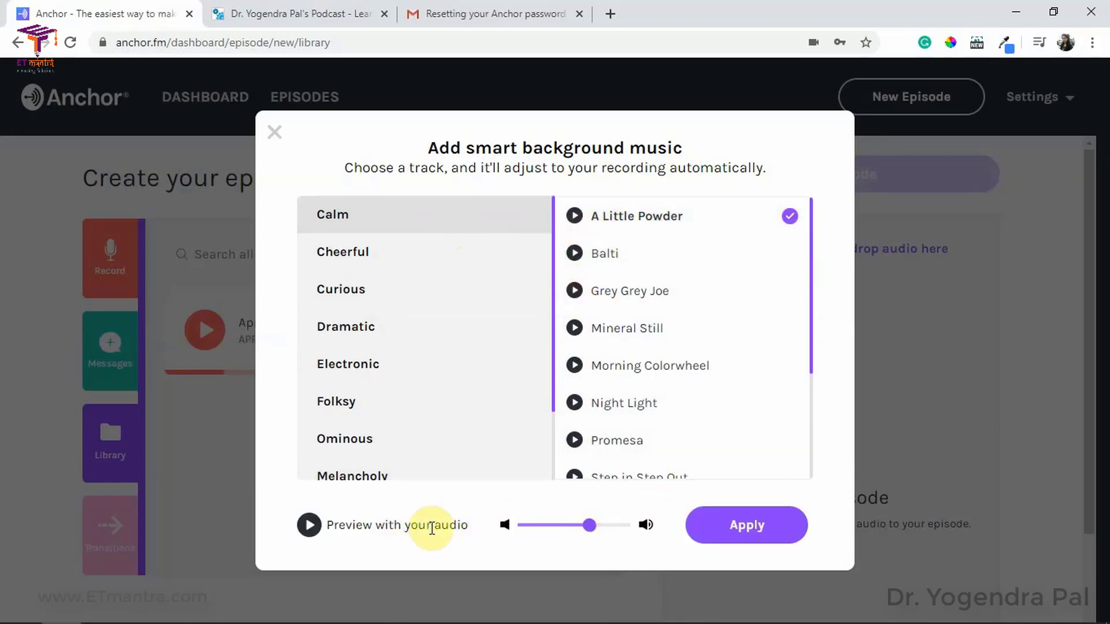
click(309, 526)
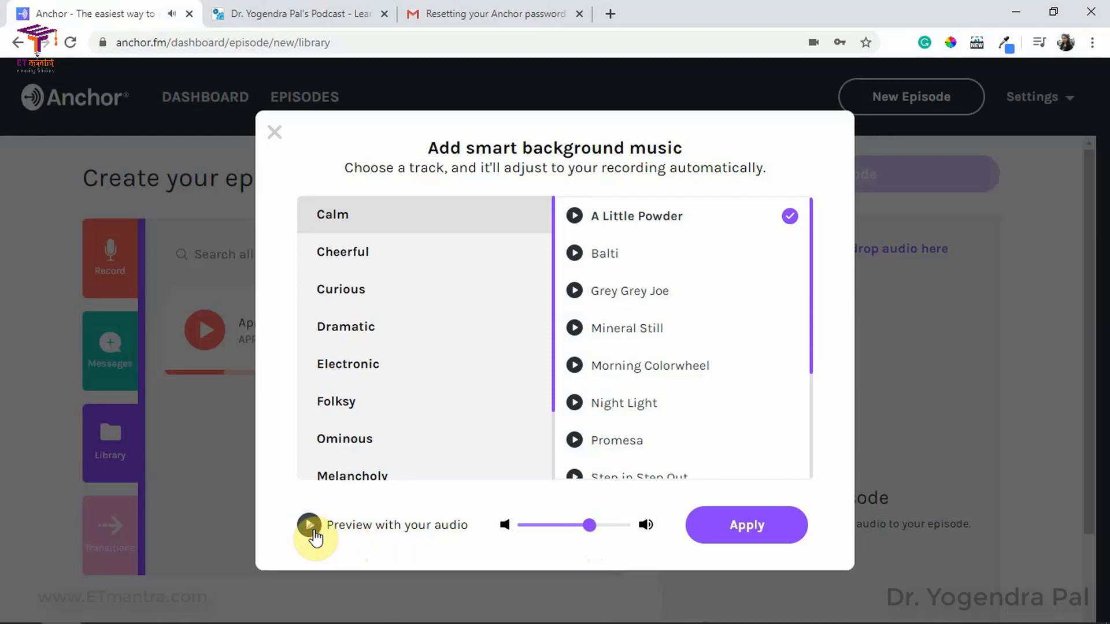
click(749, 537)
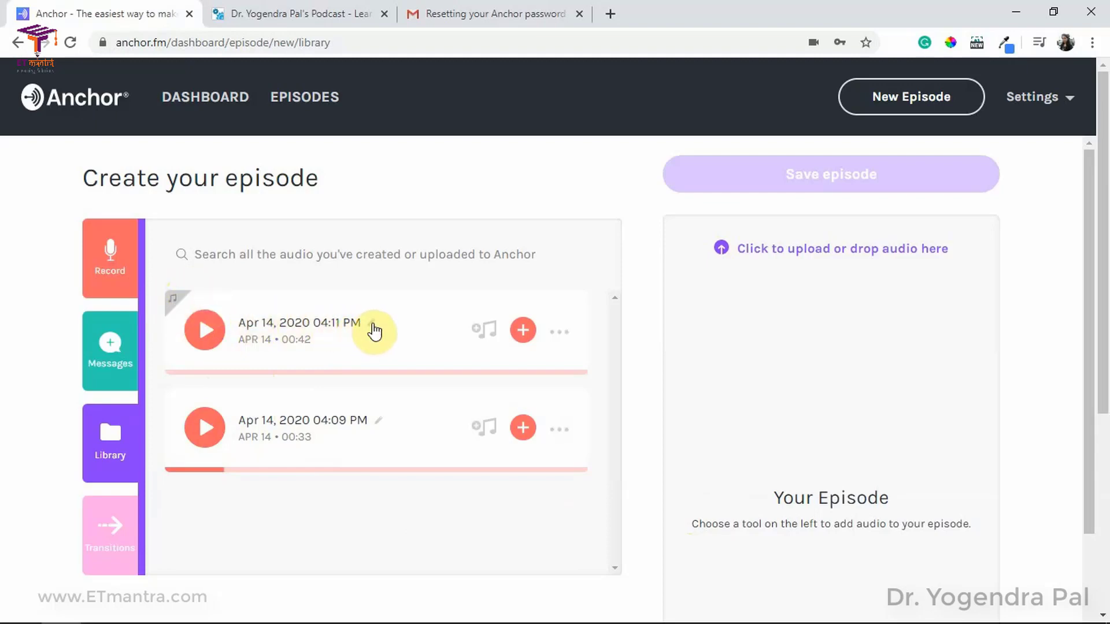
Step: Rename the new recording to 'Welcome to ETmantra's eLearning Podcast'
drag(364, 322, 240, 310)
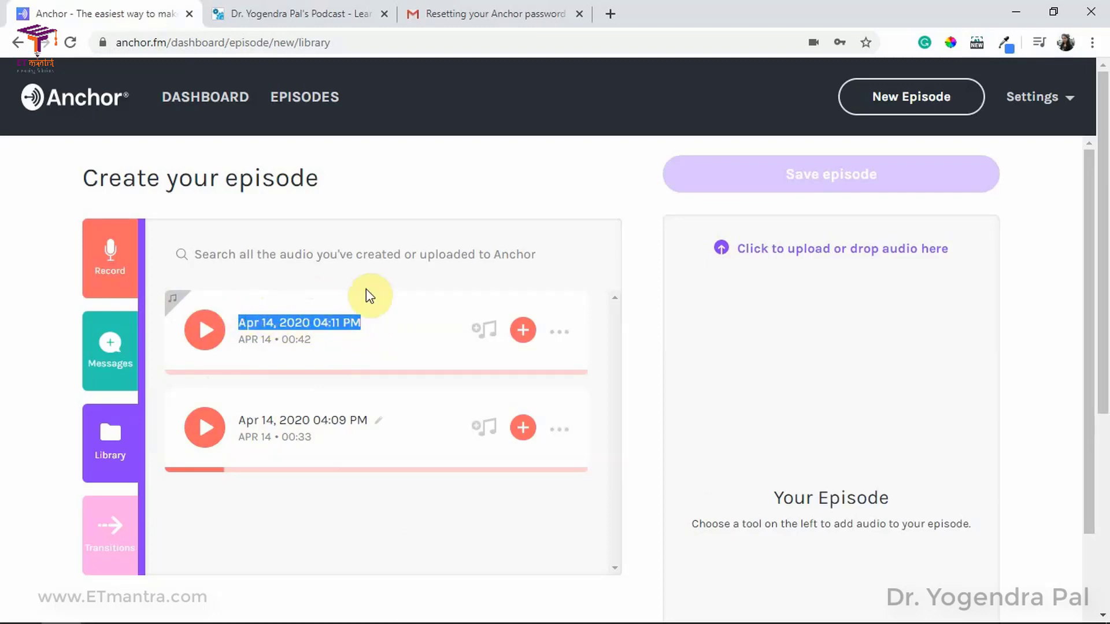
text(Welcome to ETmantra's eLearning Podcast)
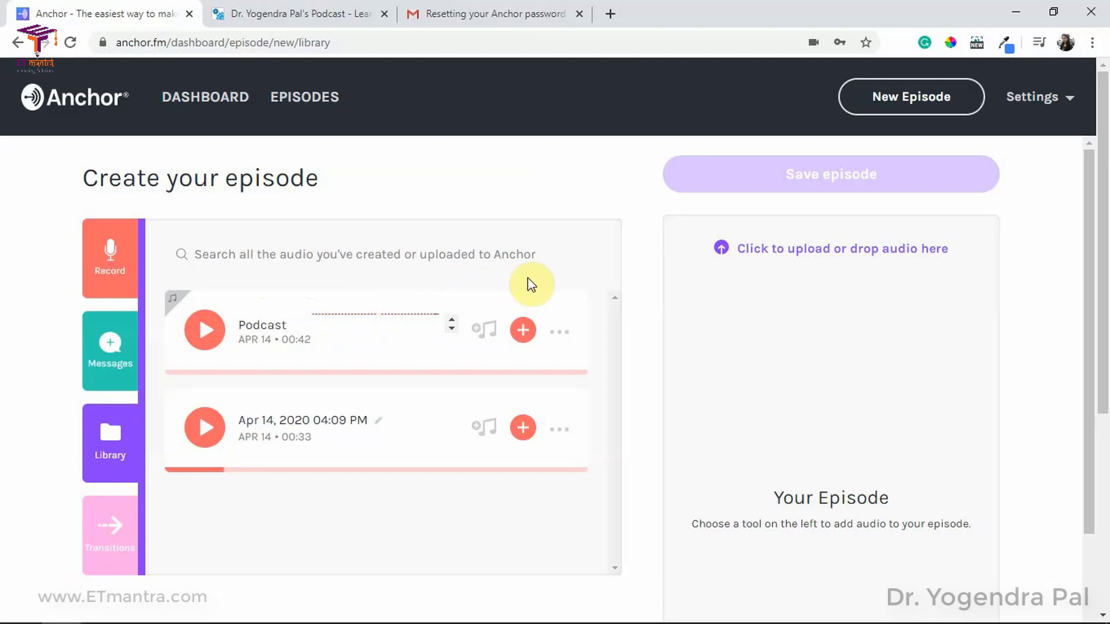
click(531, 285)
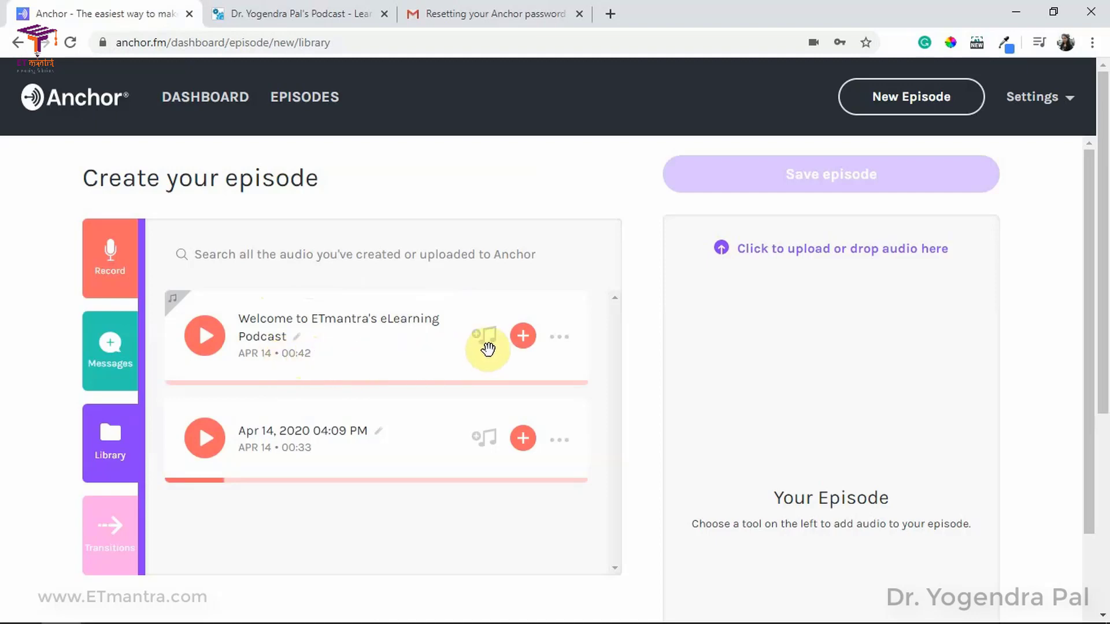
Step: Add the renamed recording to Your Episode and save the episode
click(550, 271)
click(559, 344)
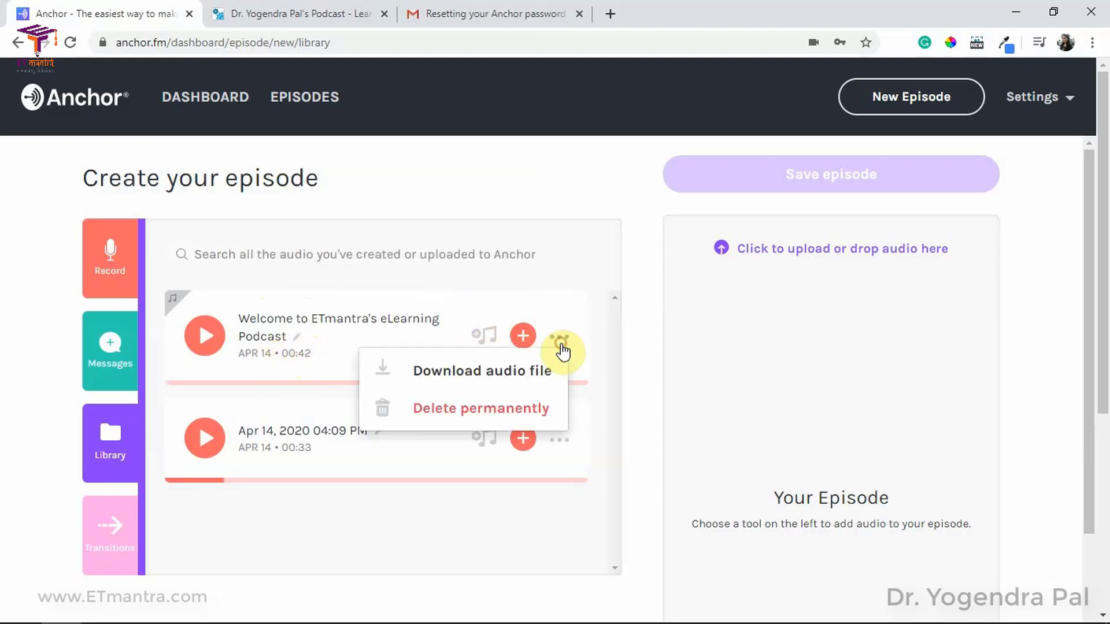
click(586, 225)
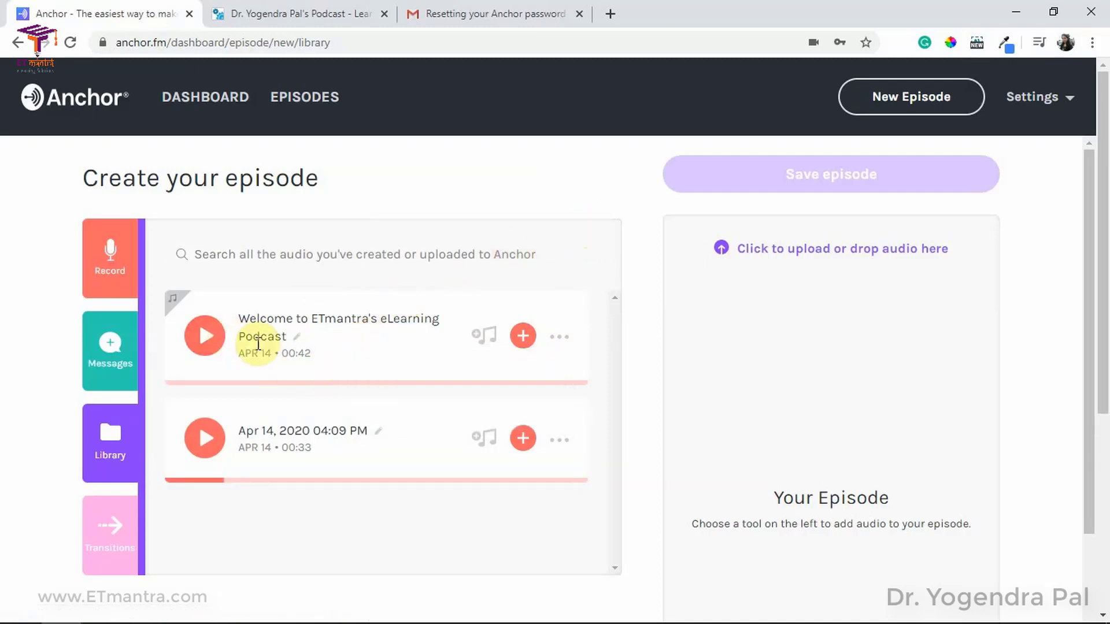
click(558, 346)
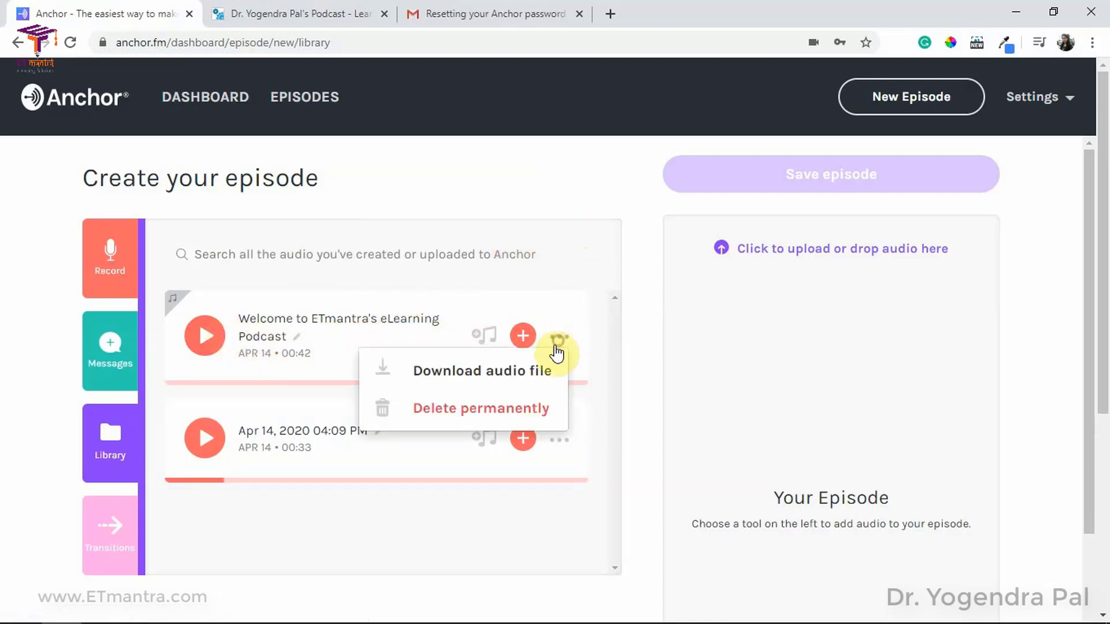
click(539, 258)
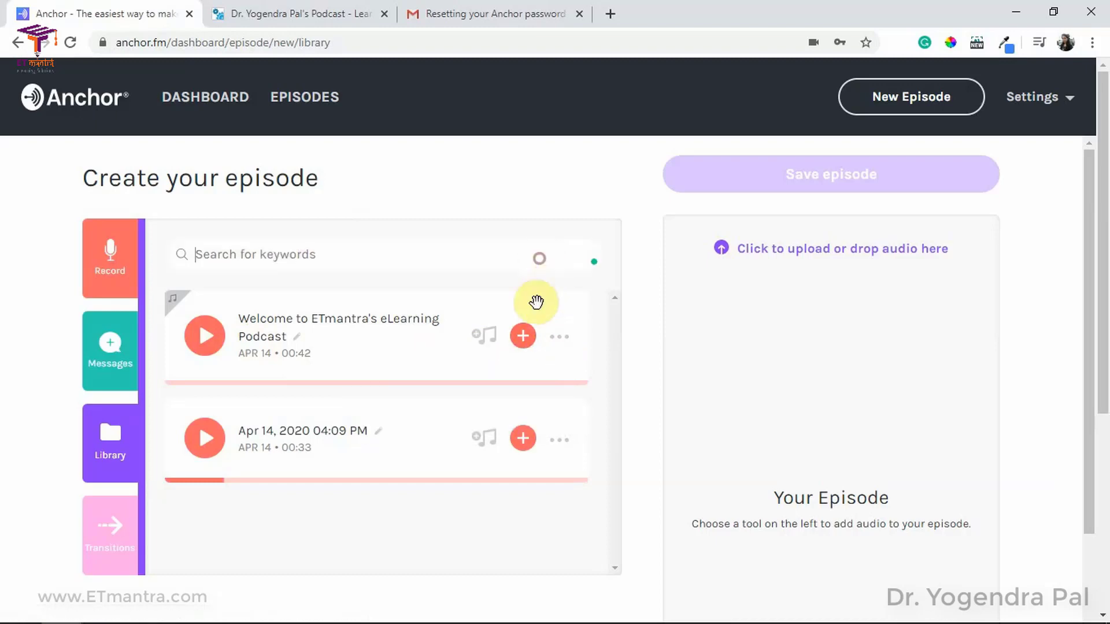
click(525, 338)
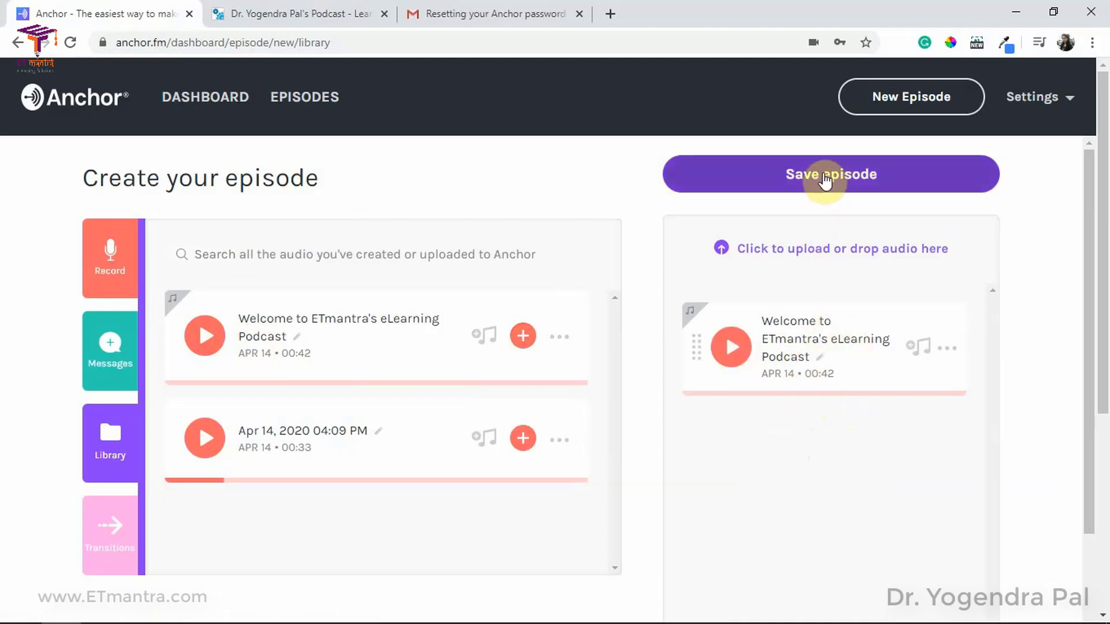
click(841, 184)
click(315, 277)
Step: Title the episode 'Welcome to ETmantra's eLearning Podcast' with a description about guiding teachers in educational technology
text(Welcome )
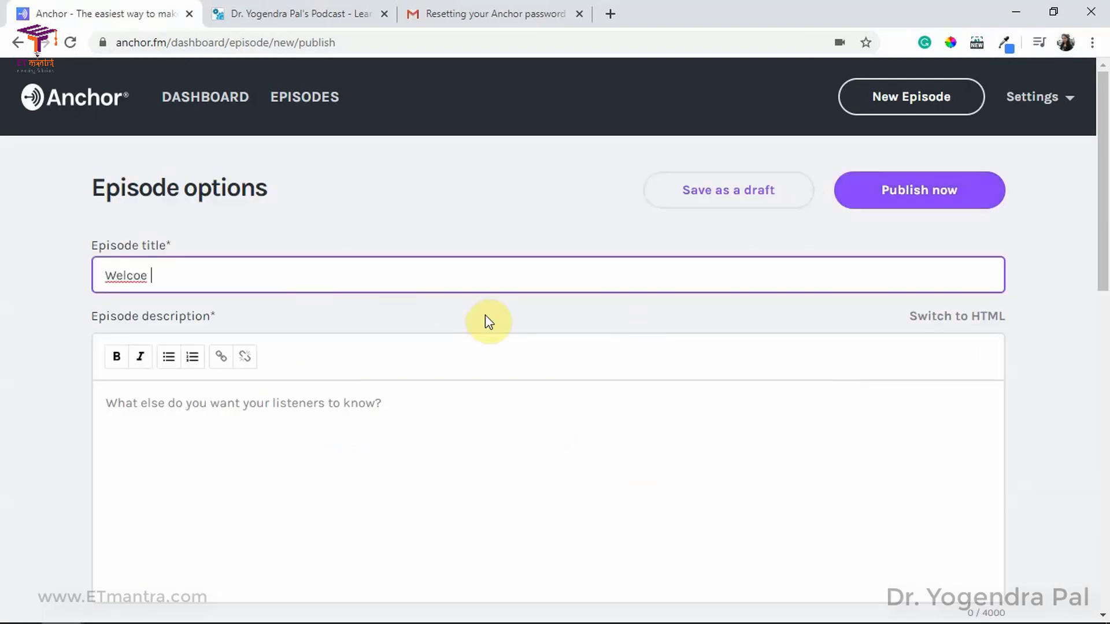
text(to ETmantra's eLearning Podcast)
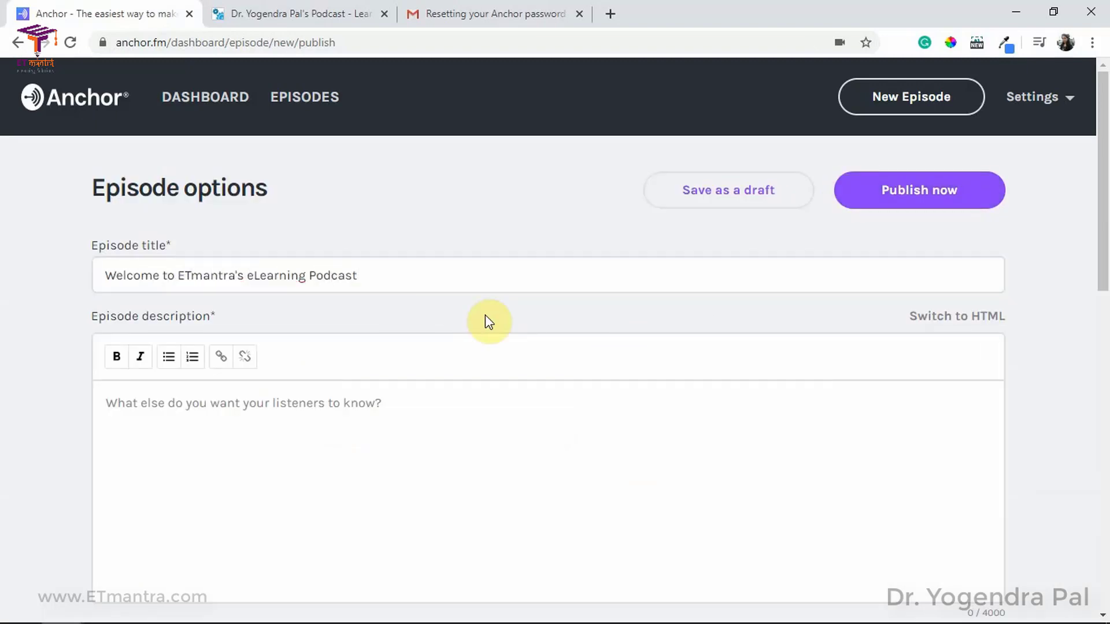
click(353, 442)
scroll(501, 437, down, 2)
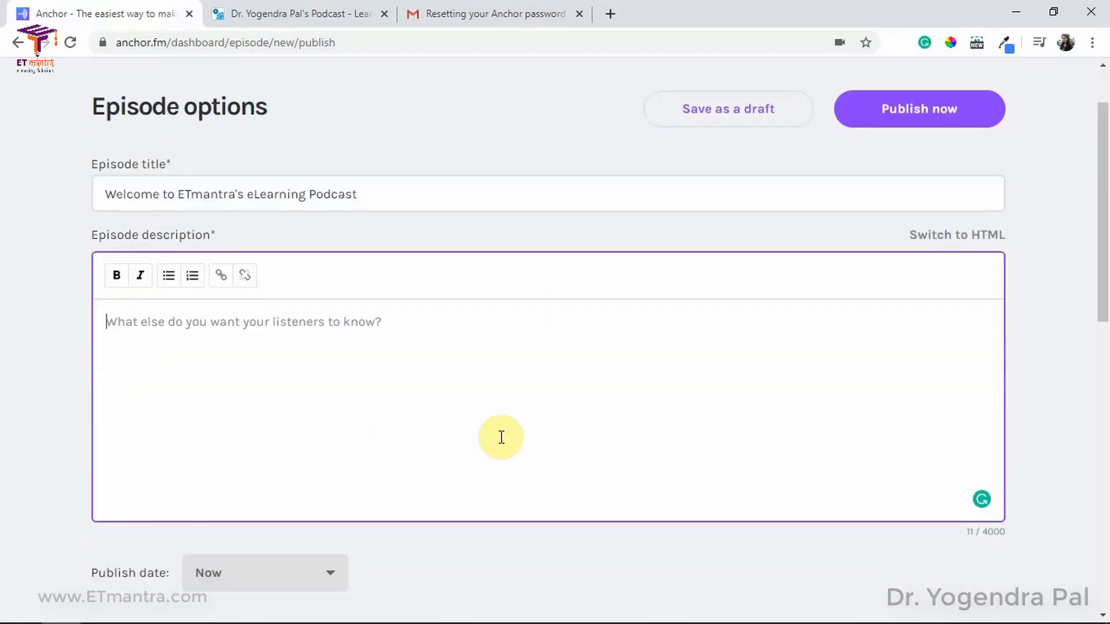
text(This podcast is meant for teachers to guide them to use technology in education.)
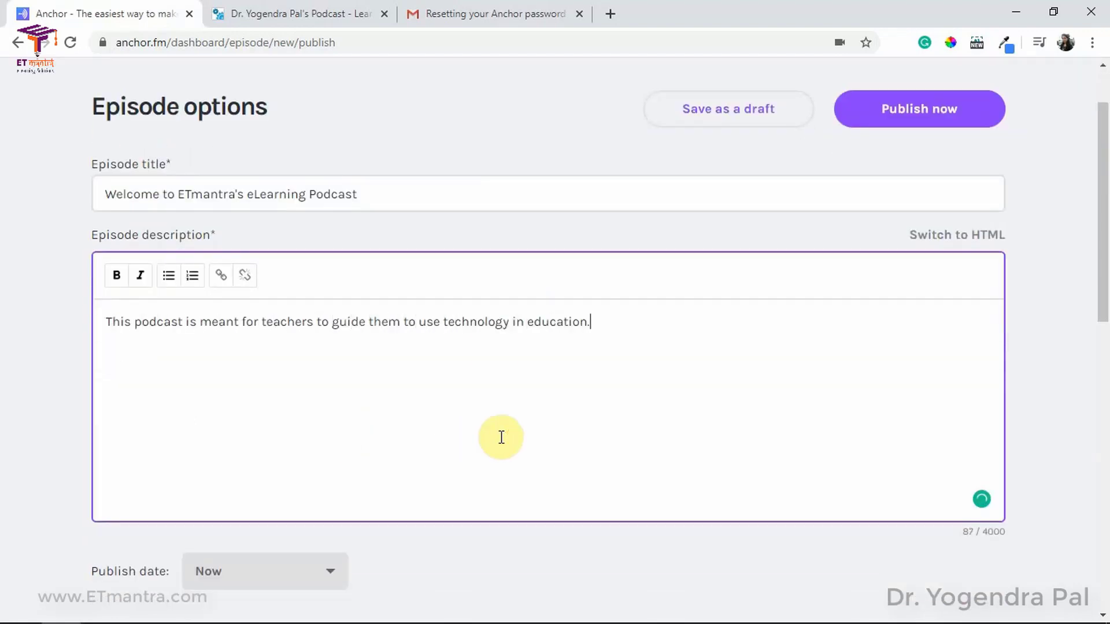
scroll(428, 334, up, 2)
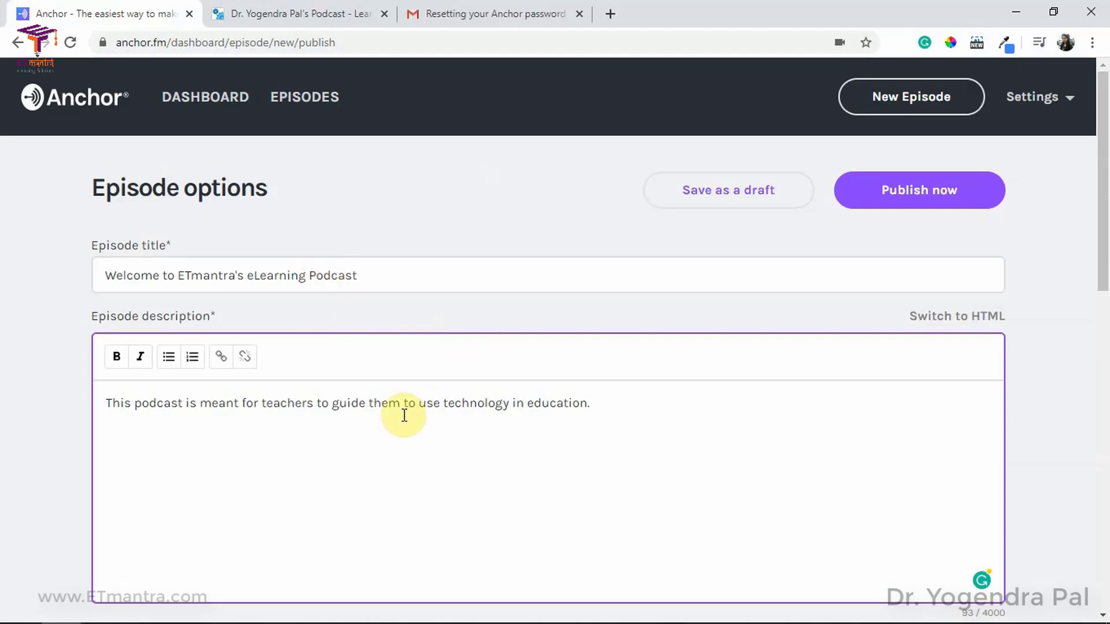
scroll(397, 412, down, 5)
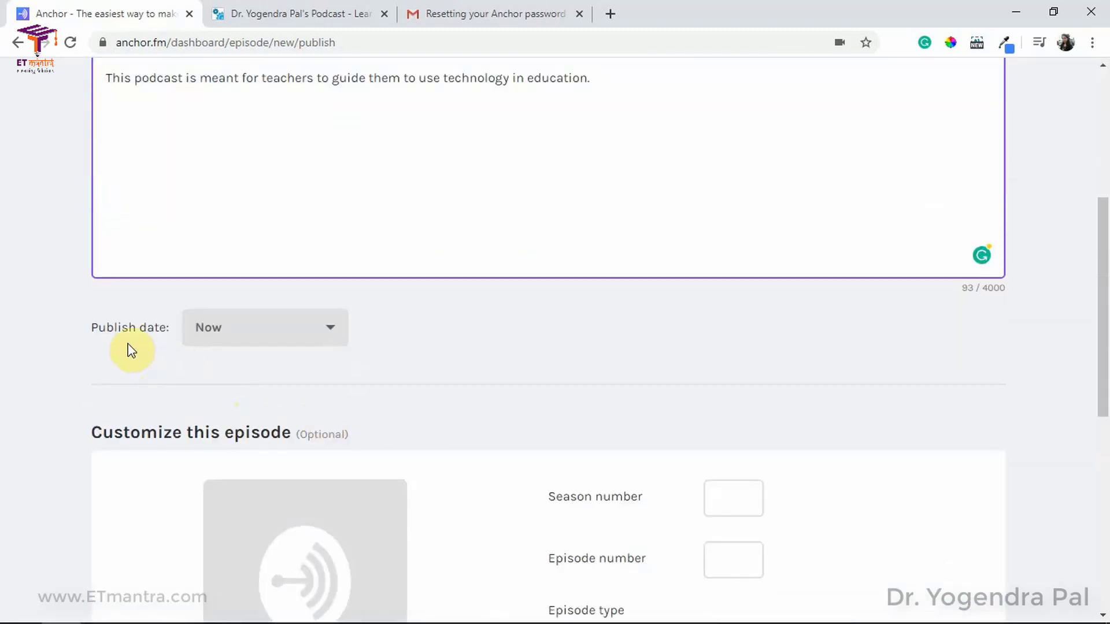
Step: Check the publish date calendar, keeping the episode set to publish now
click(291, 332)
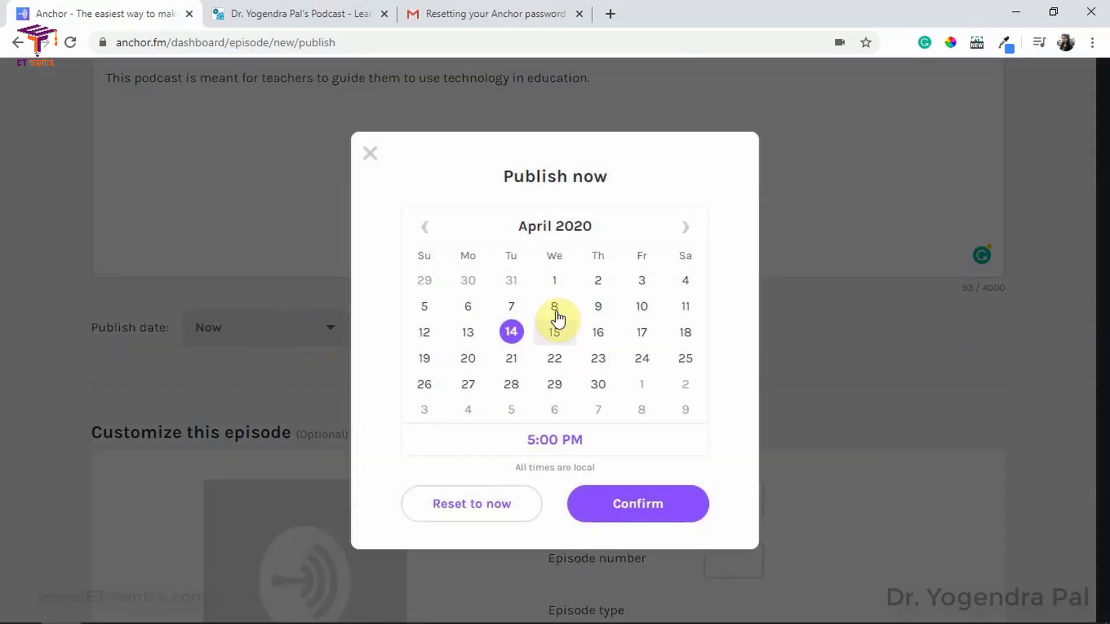
click(655, 500)
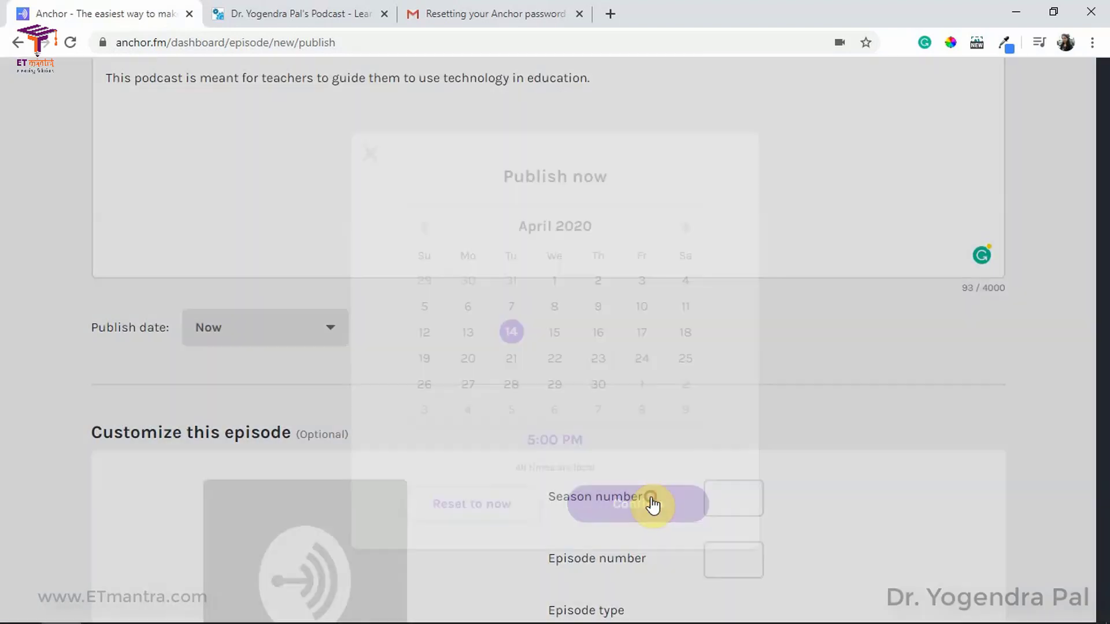
scroll(608, 350, down, 3)
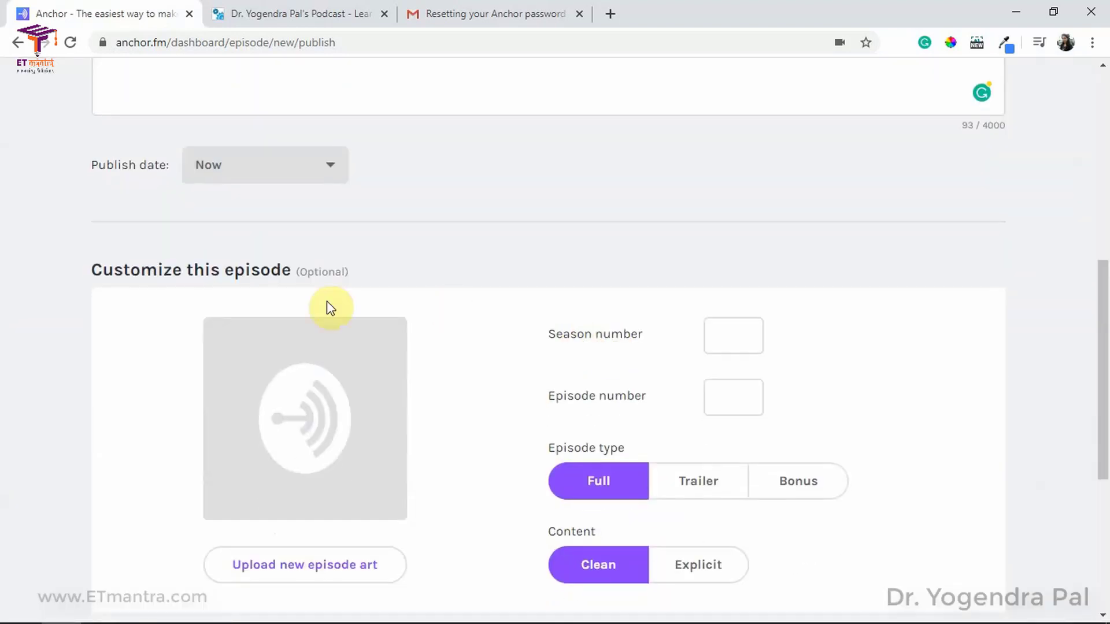
scroll(225, 295, down, 2)
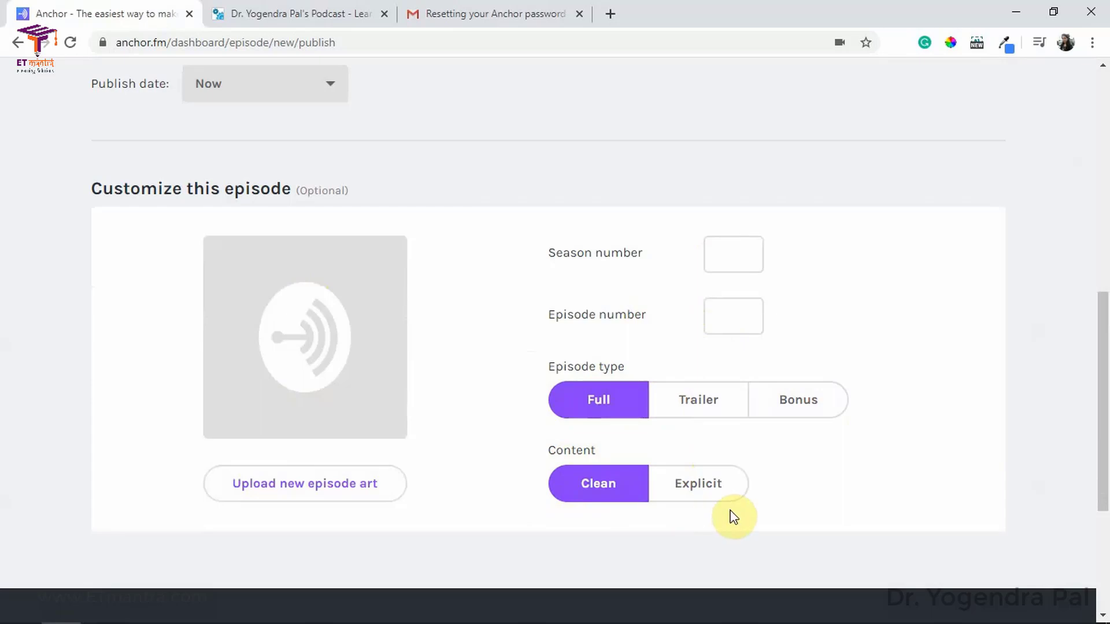
Step: Mark the episode as a Trailer with episode number 0 and season number 1
click(711, 407)
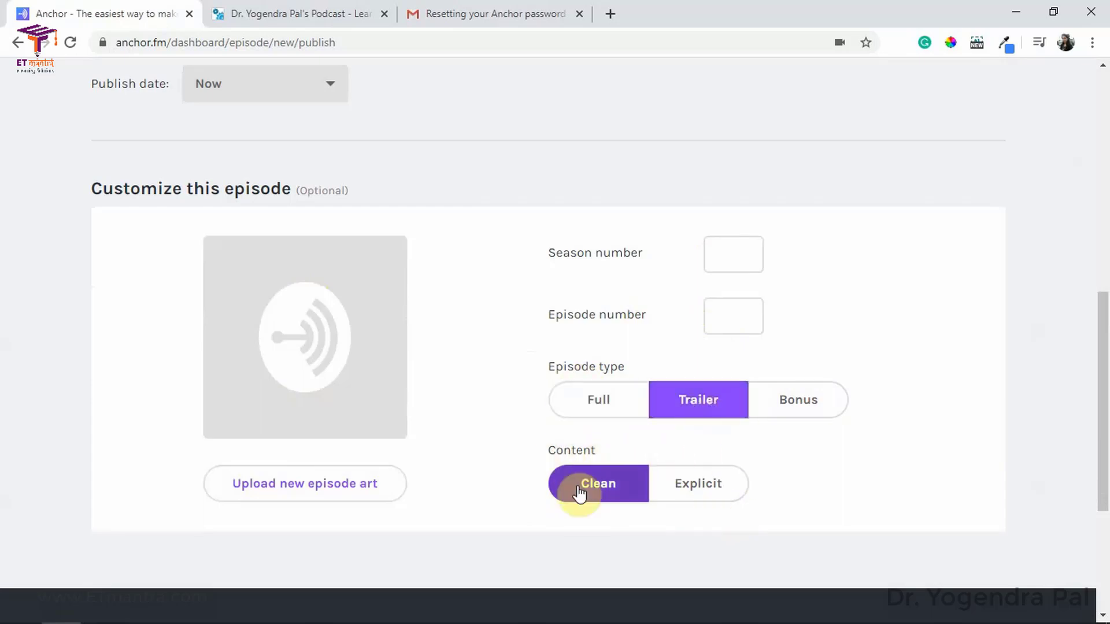
scroll(572, 396, up, 3)
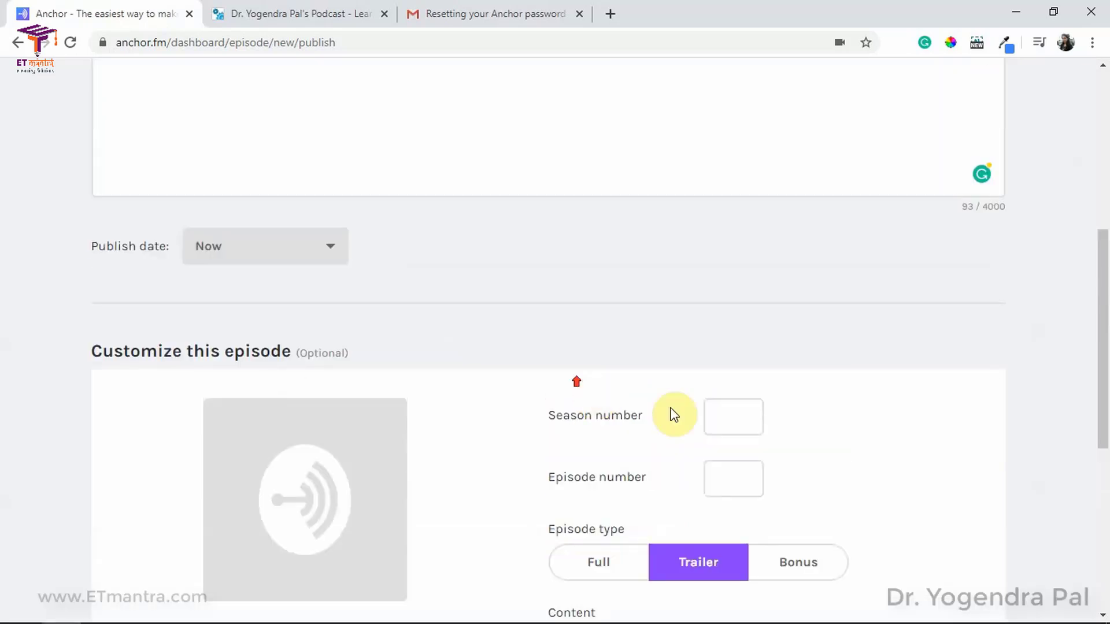
click(726, 475)
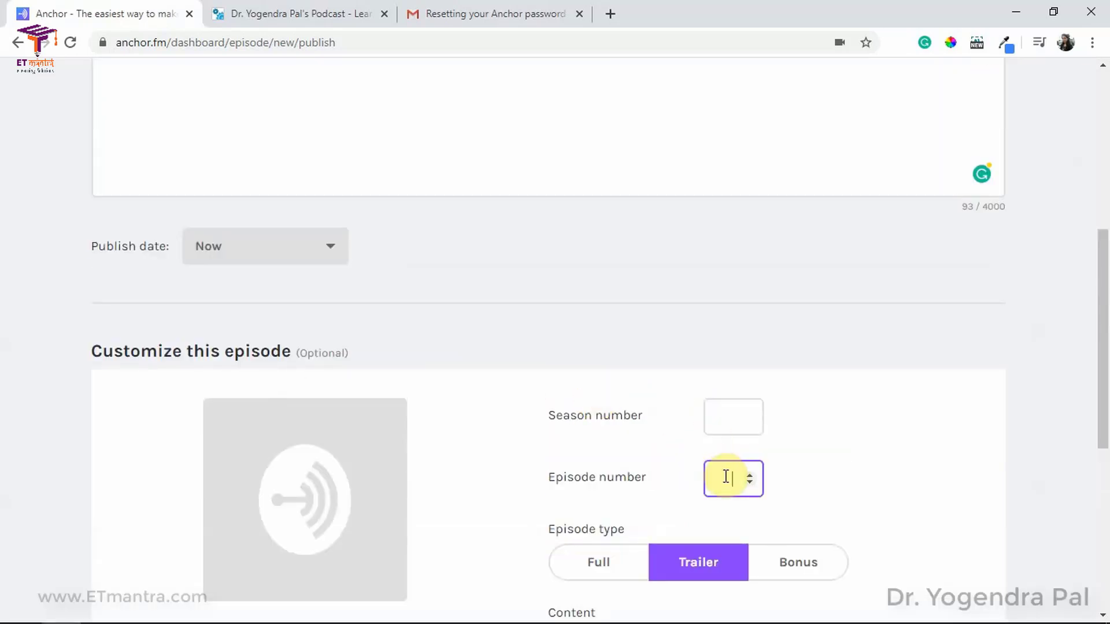
text(0)
click(719, 413)
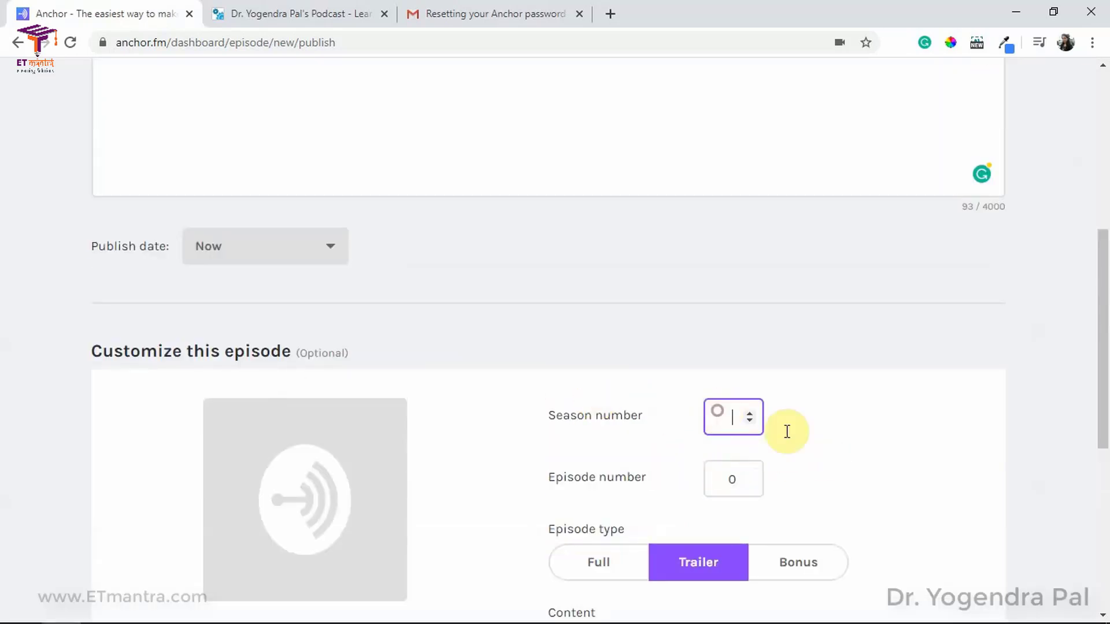
text(1)
click(821, 445)
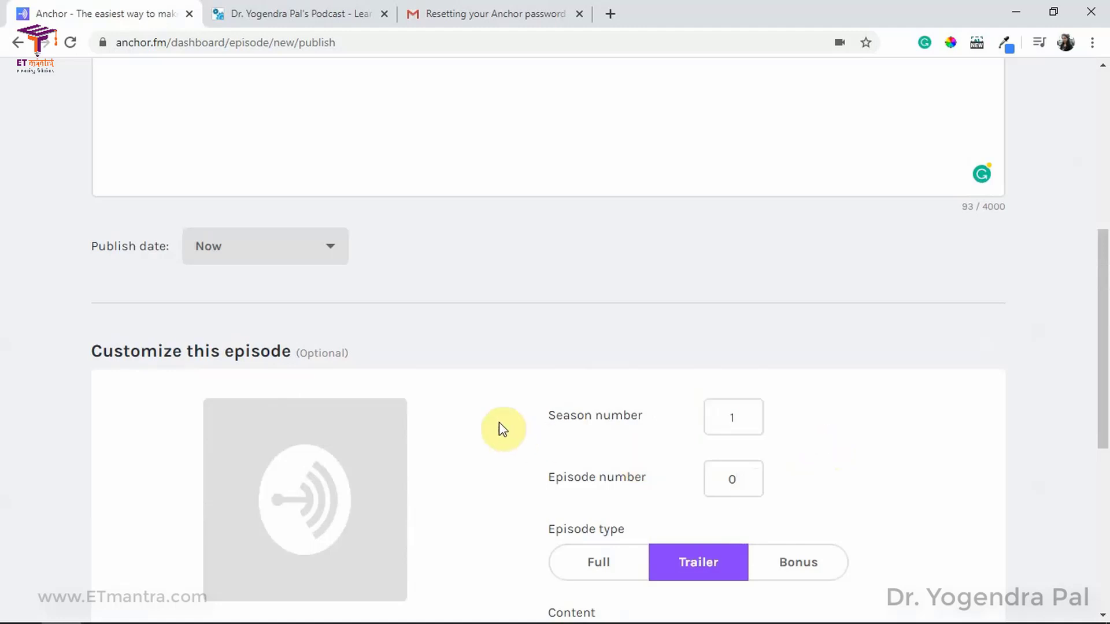
scroll(421, 450, down, 3)
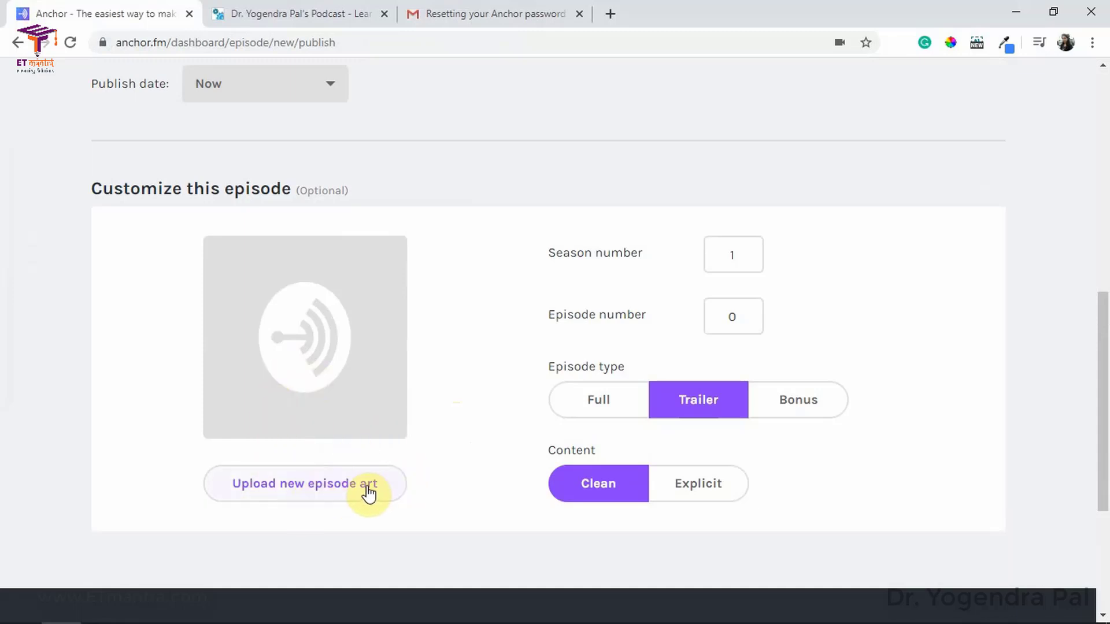
Step: Upload etmantraaudioweek2020 as the episode art and save it from the crop window
click(328, 490)
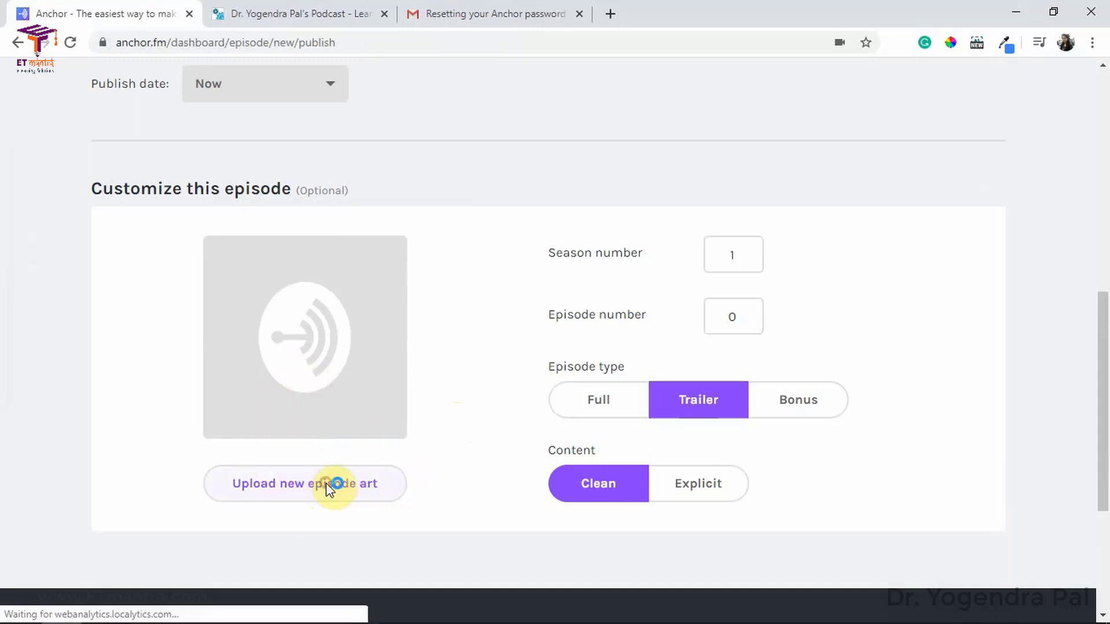
click(253, 180)
click(403, 387)
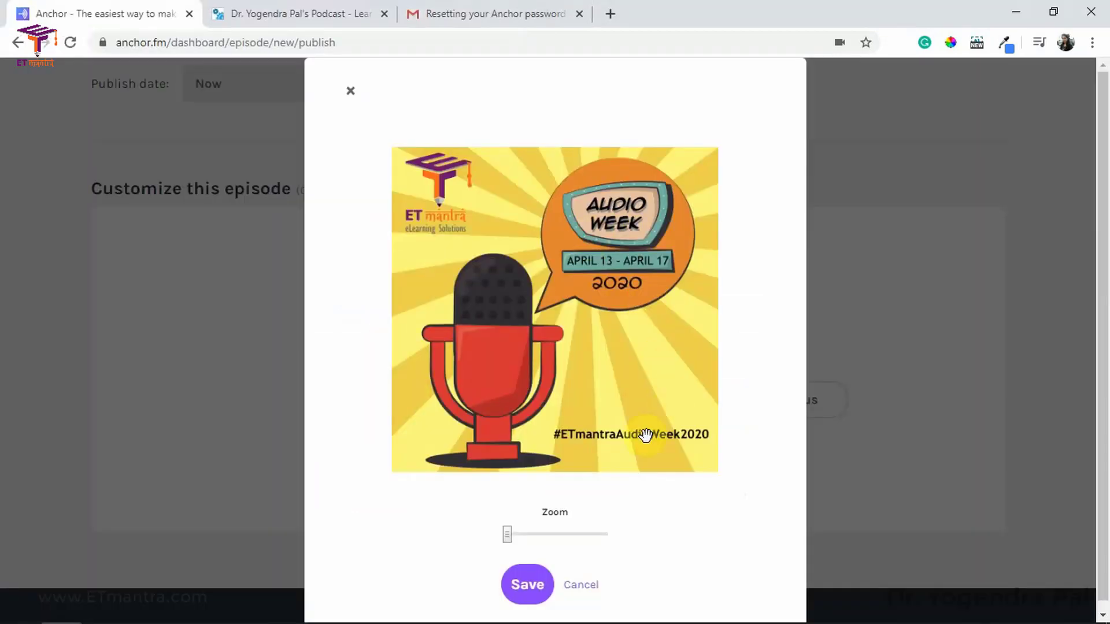
drag(508, 538, 485, 533)
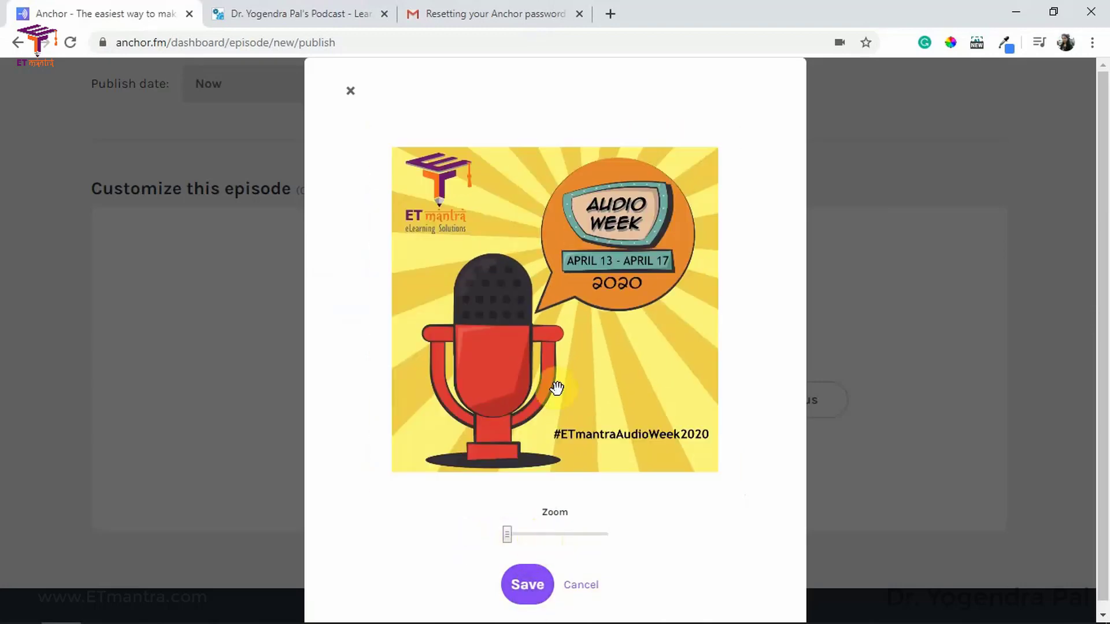
click(524, 590)
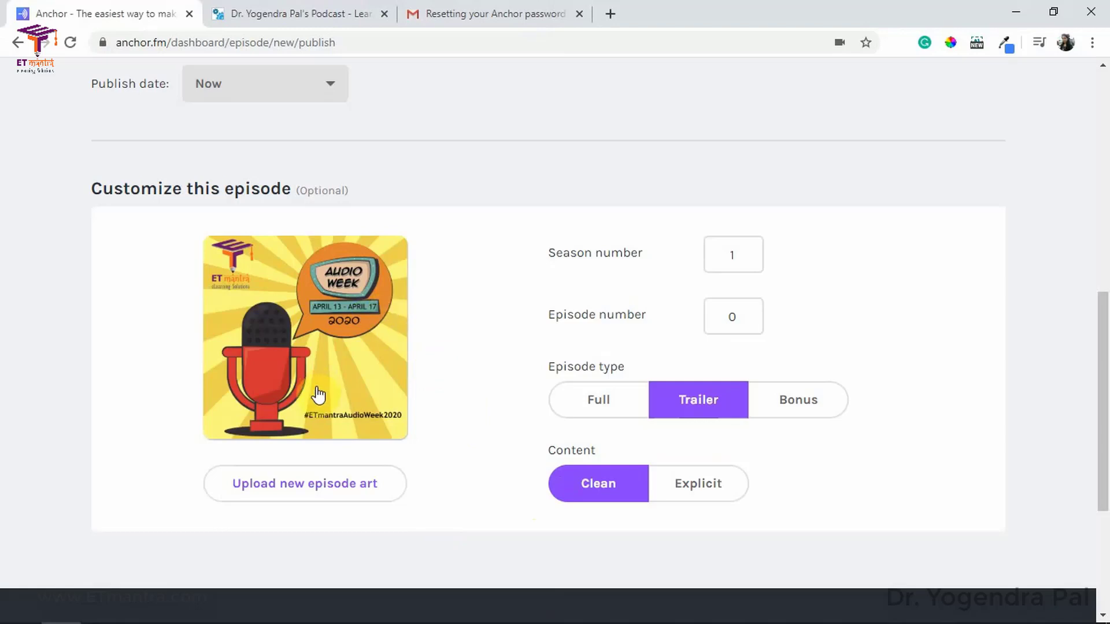
Step: Return to the top of Episode options and publish the episode now
scroll(483, 407, up, 10)
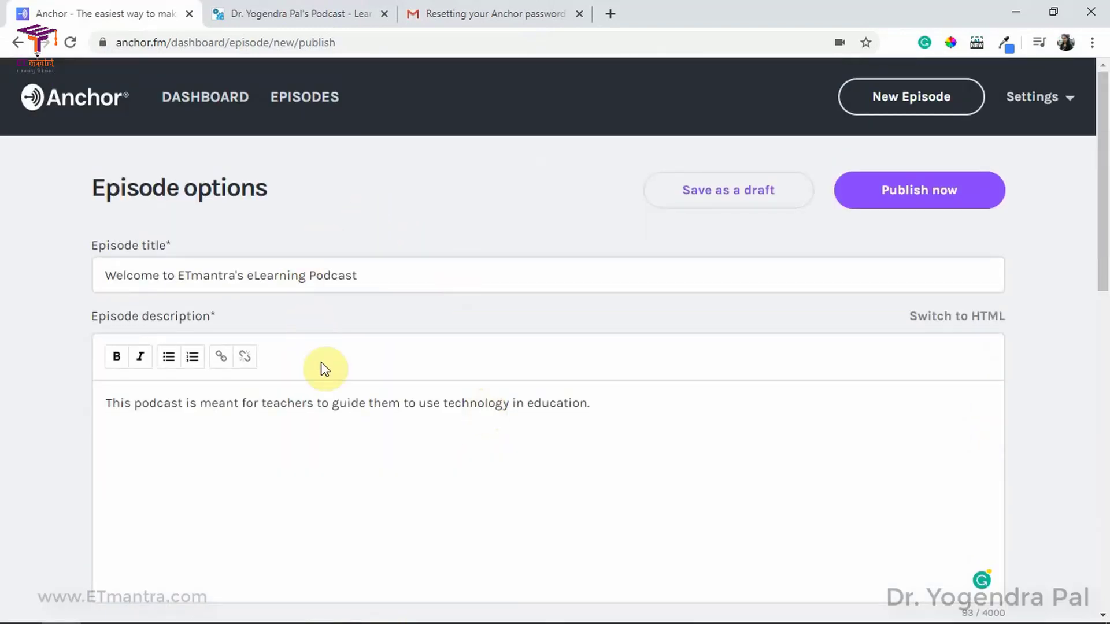
click(931, 191)
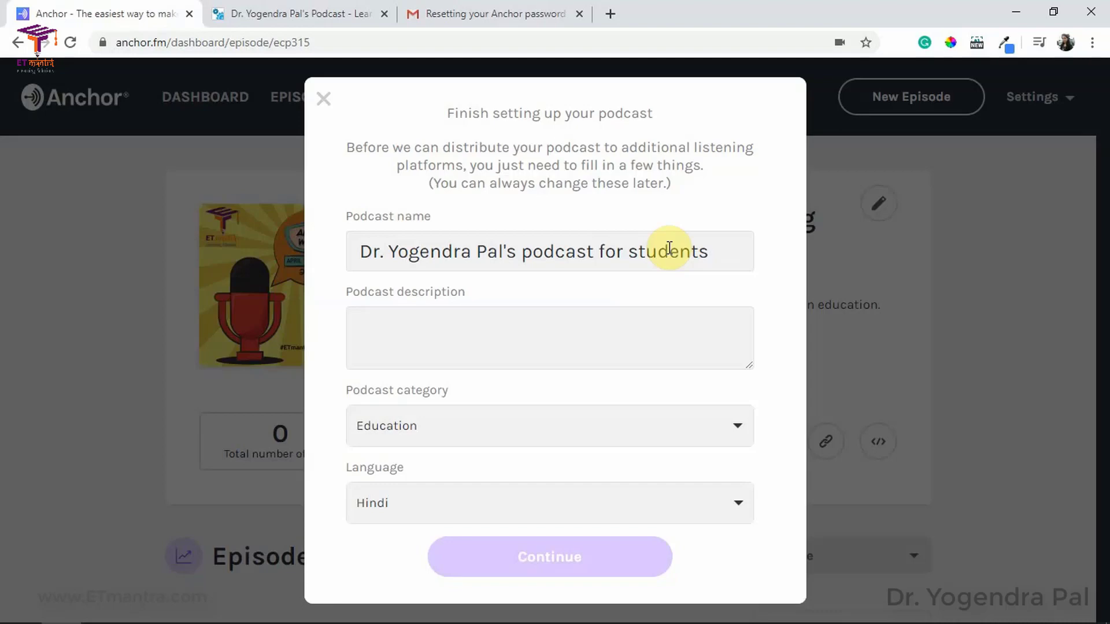
Step: Rename the podcast 'ETmantra's eLearning Podcast' and describe it for 21st-century teachers
triple_click(414, 249)
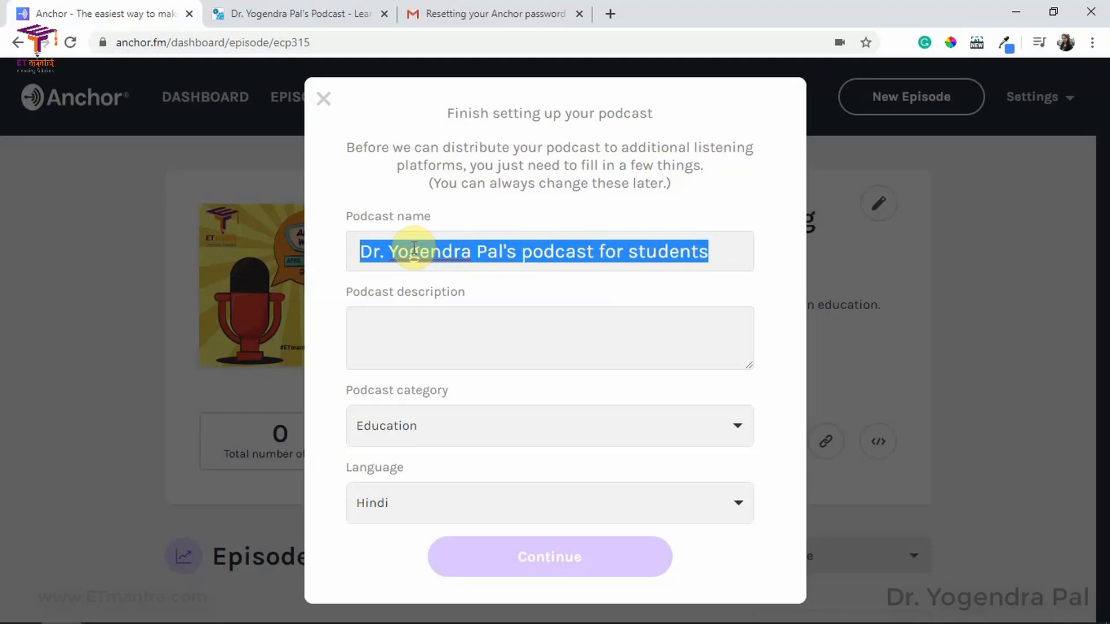
text(E)
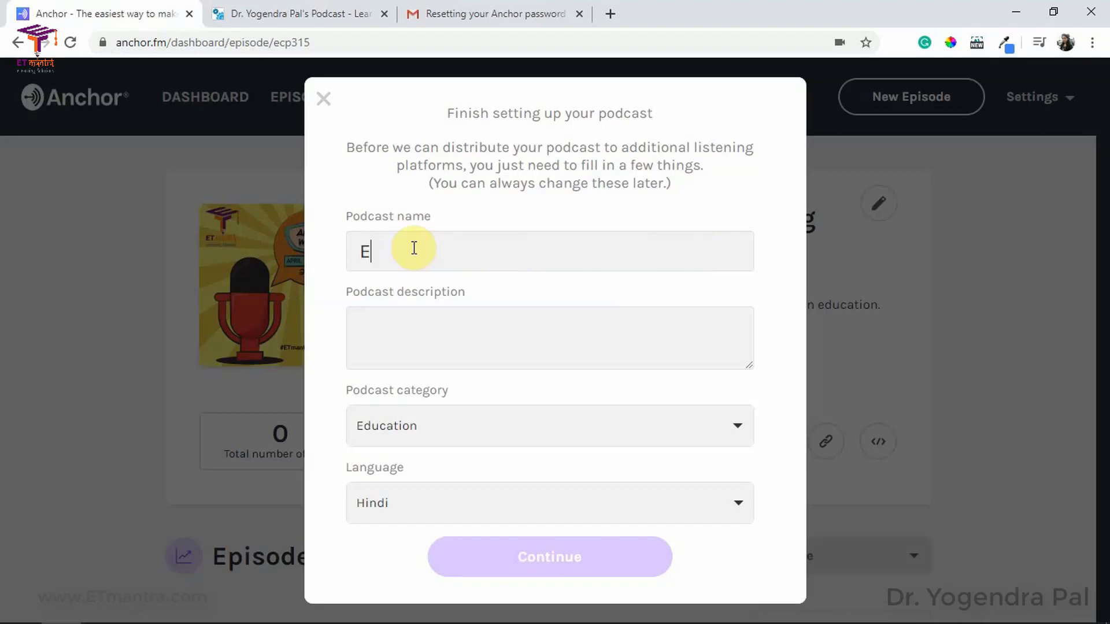
text(Tmantra's eLearning Podcast)
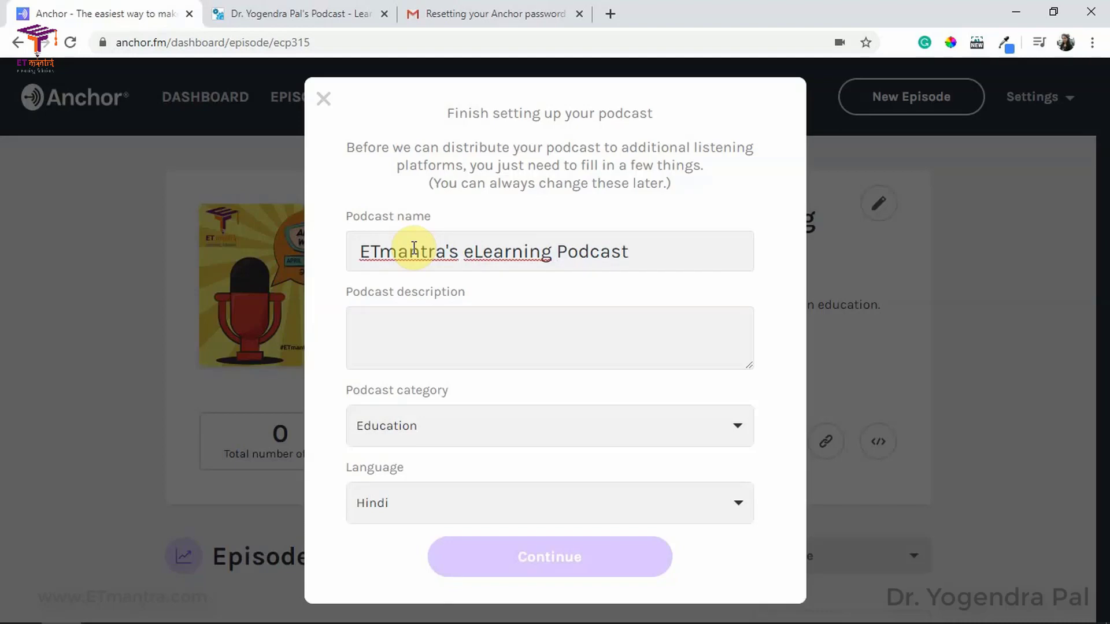
click(459, 321)
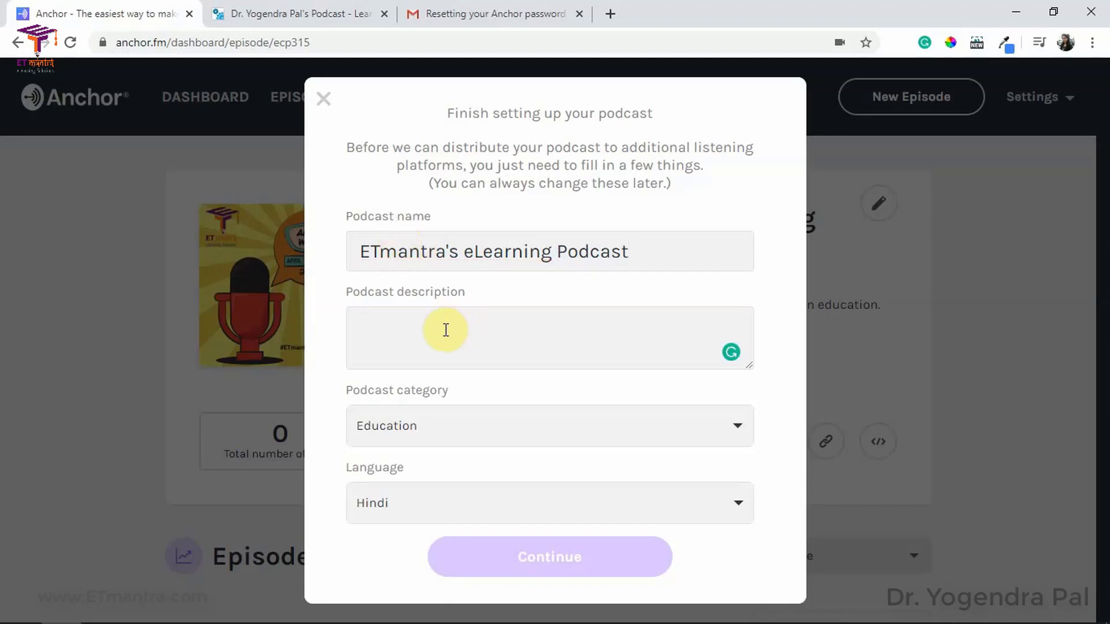
text(if you want to become a 21st century teacher, this podcast is)
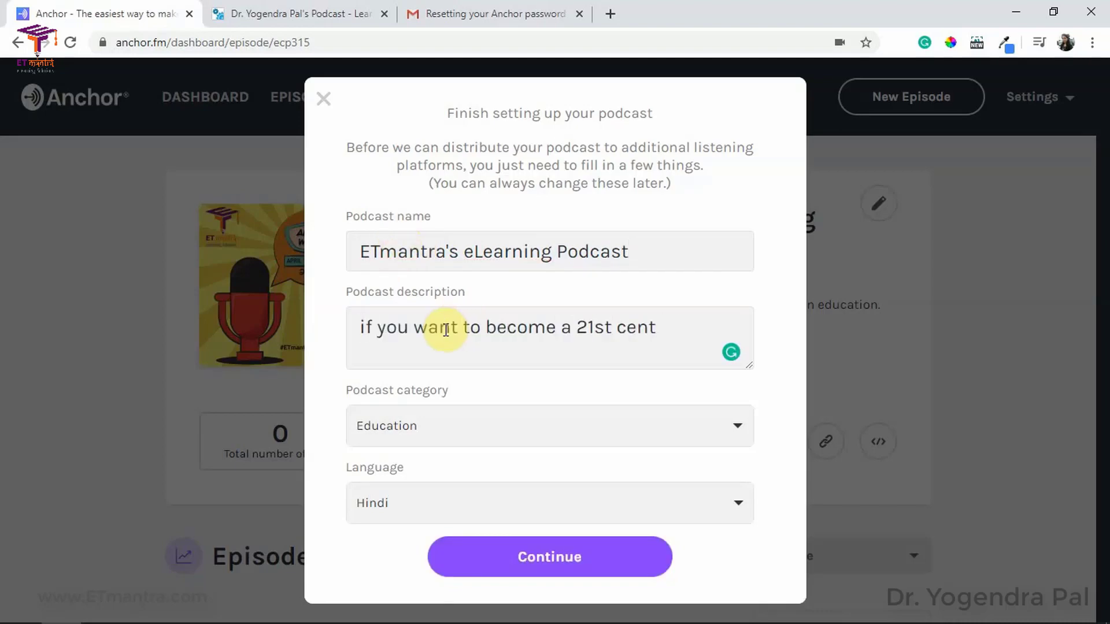
mouse_move(629, 327)
click(630, 383)
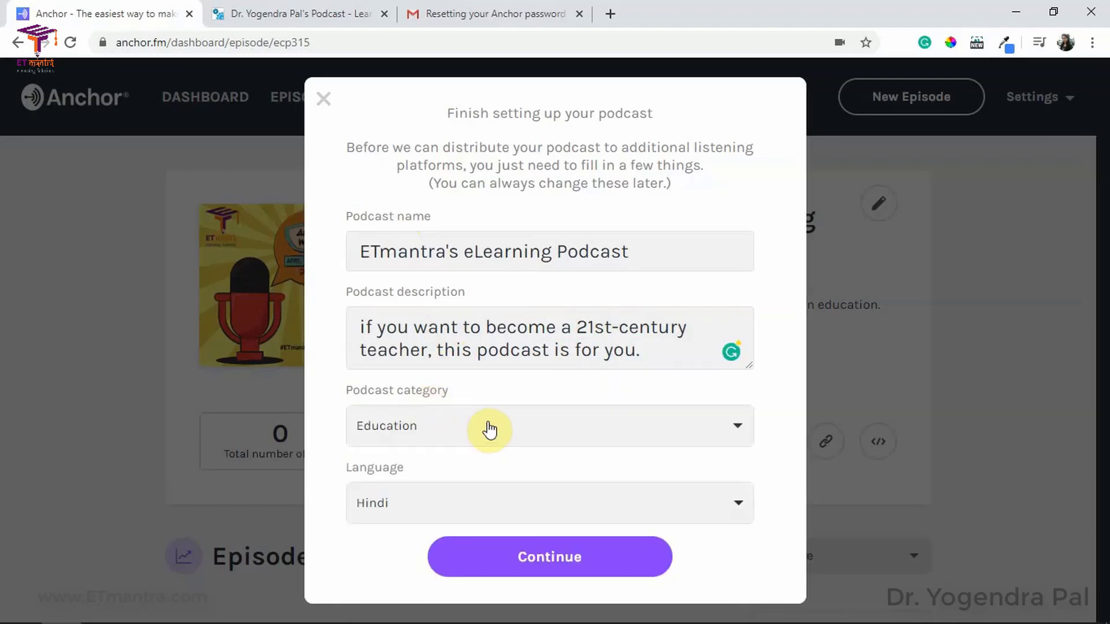
Step: Keep the Education category, set the language to English, and continue
click(529, 425)
scroll(451, 465, down, 8)
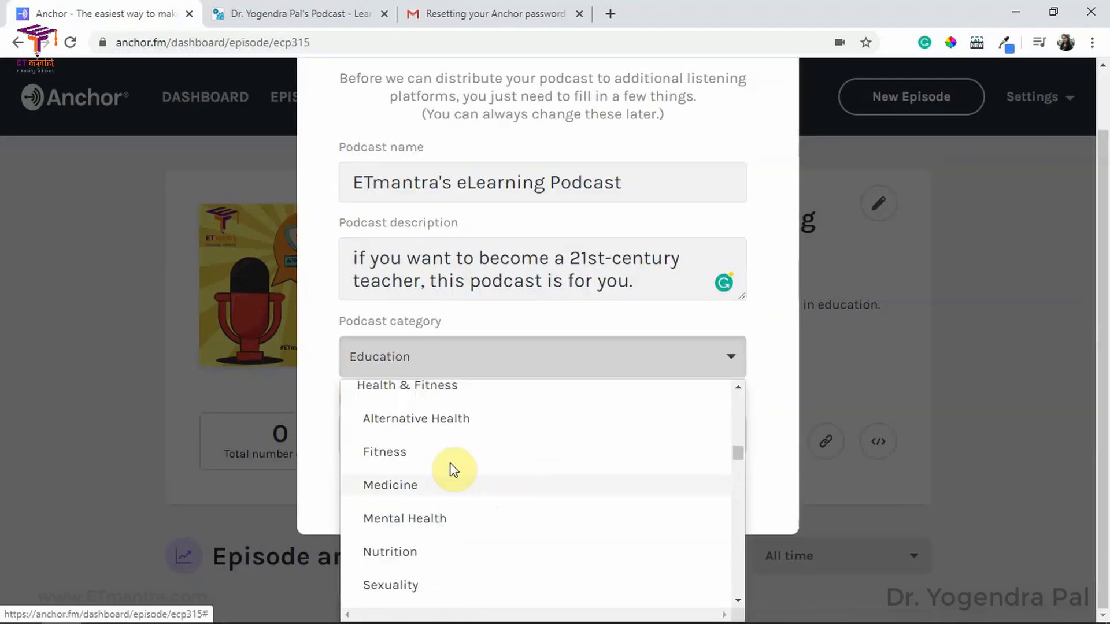
scroll(450, 468, down, 1)
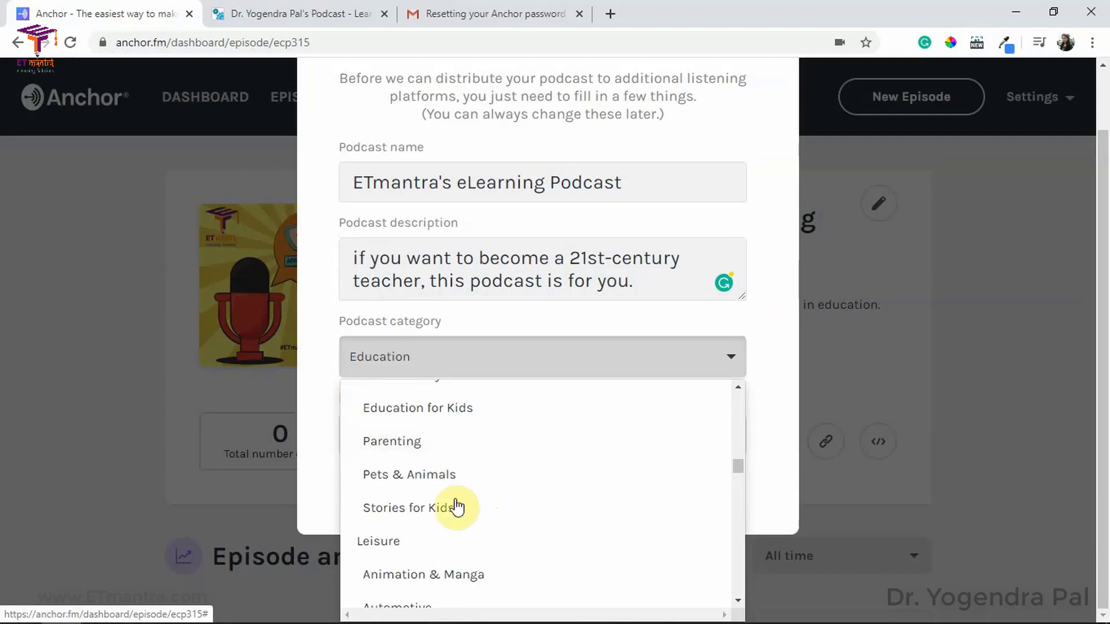
scroll(456, 497, down, 7)
scroll(457, 486, up, 8)
click(533, 353)
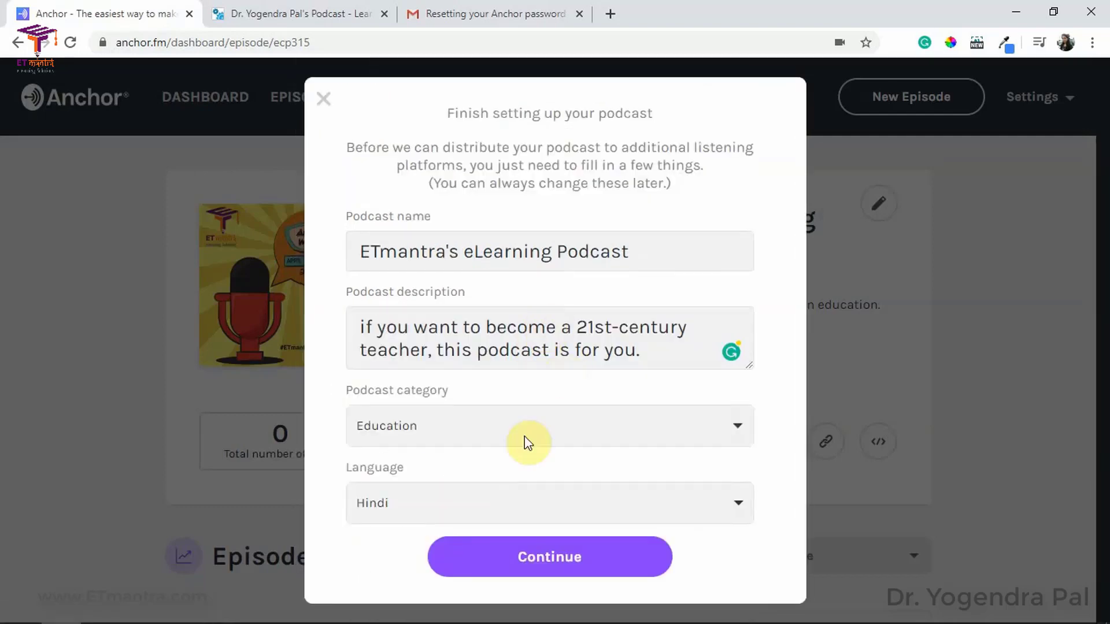
click(472, 509)
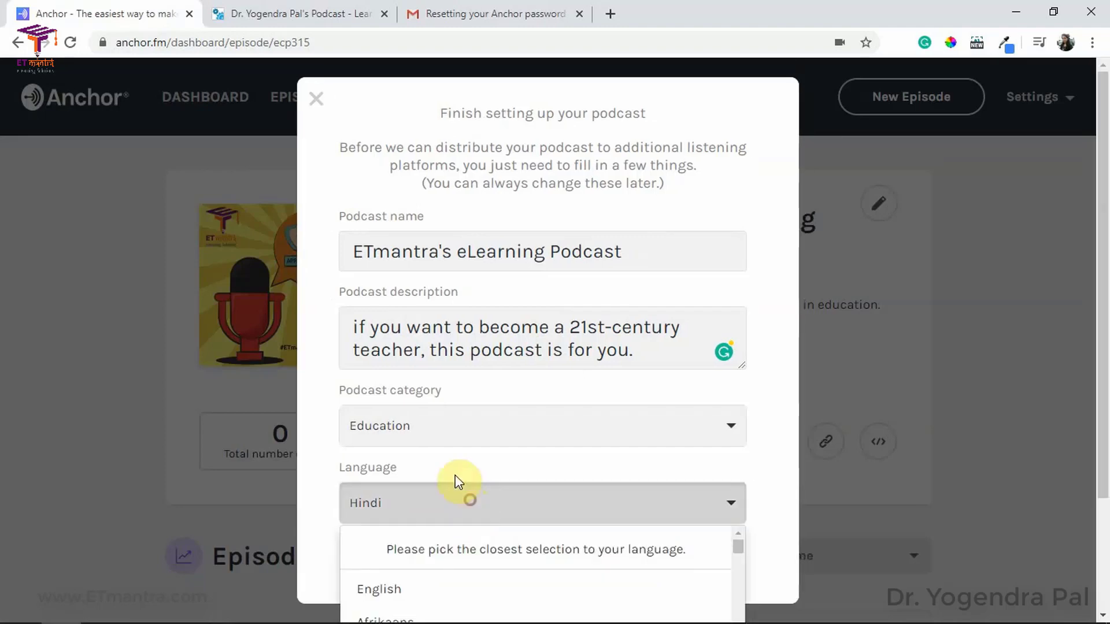
scroll(458, 501, down, 3)
click(411, 445)
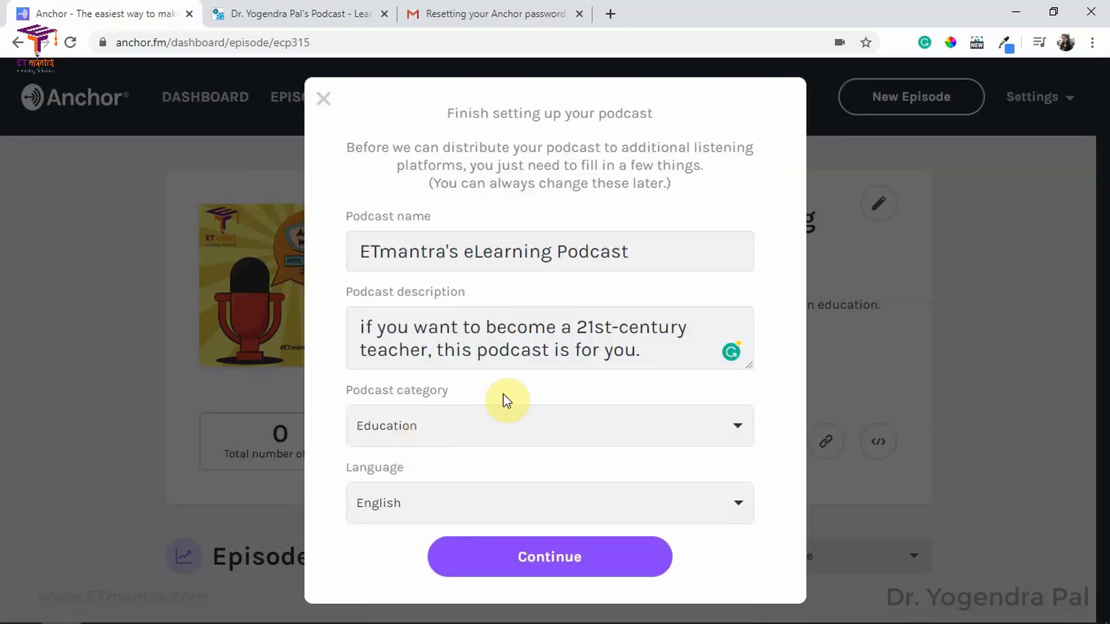
click(577, 569)
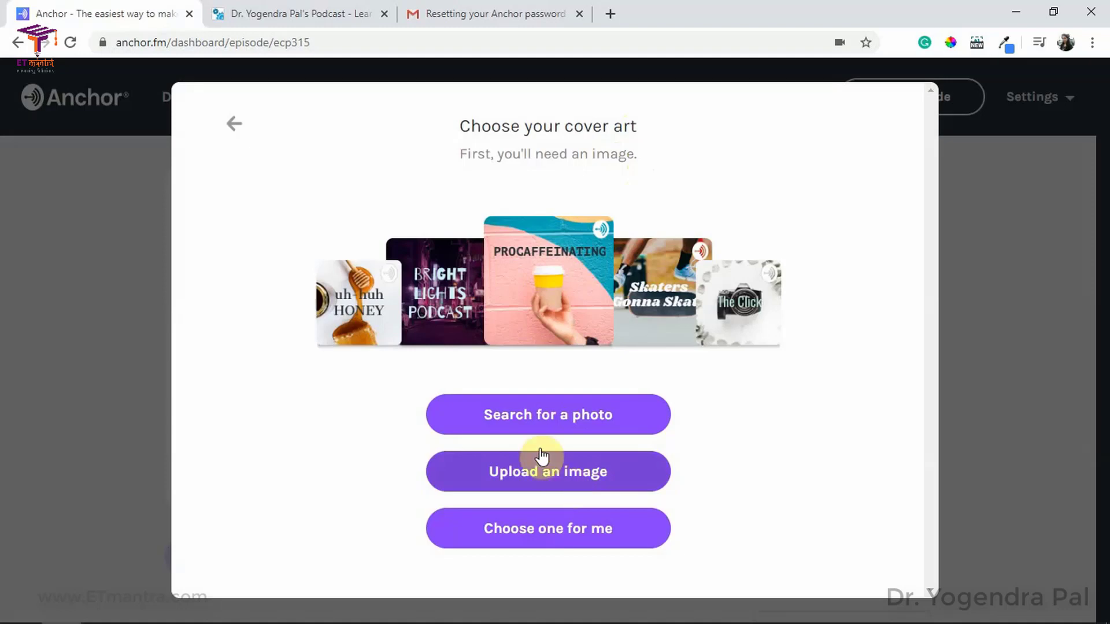
Step: Search Unsplash photos for 'technology' and preview the iMac desk photo as the cover
click(559, 419)
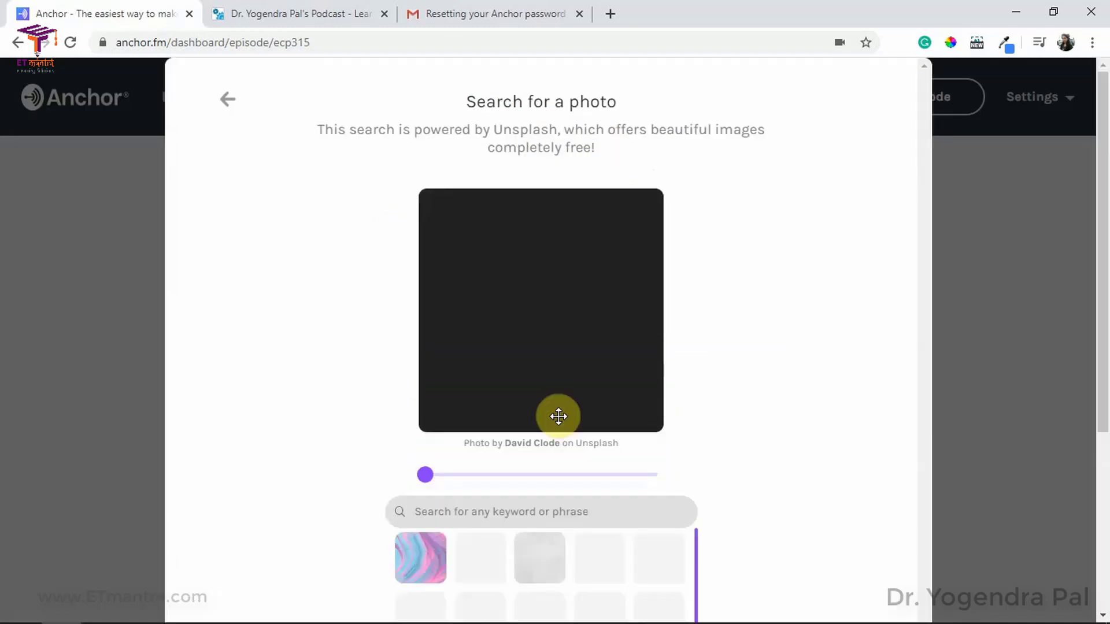
scroll(699, 515, down, 2)
scroll(699, 516, down, 1)
scroll(488, 449, down, 3)
scroll(493, 449, up, 3)
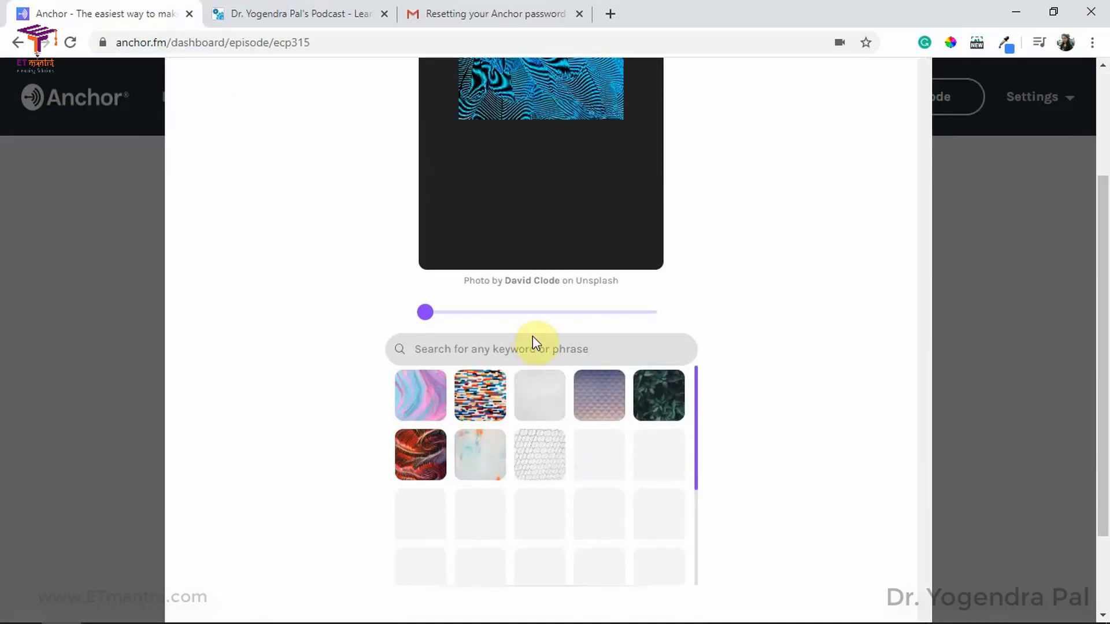
click(535, 348)
text(technology)
scroll(535, 349, down, 1)
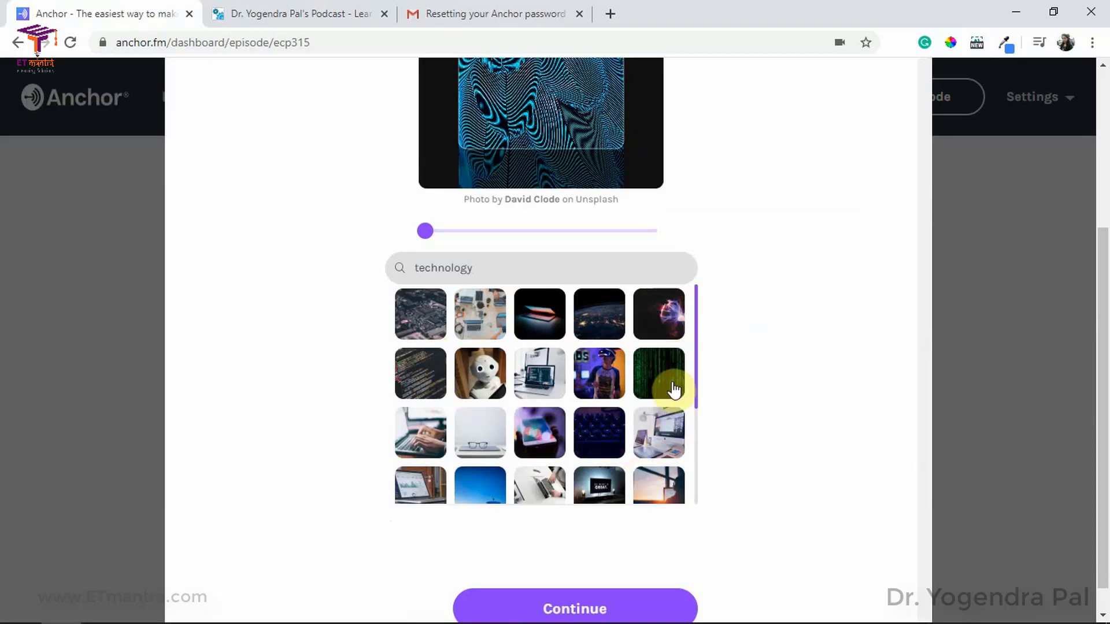
click(669, 442)
Step: Shift the iMac photo slightly left within the crop frame and accept it
scroll(586, 409, down, 1)
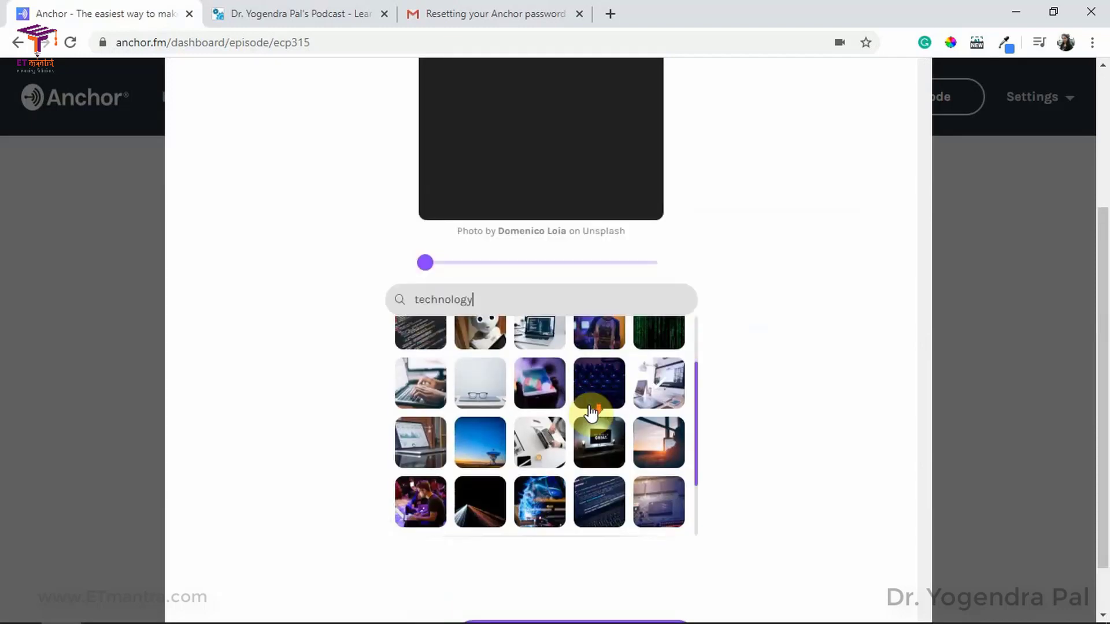
scroll(726, 404, up, 1)
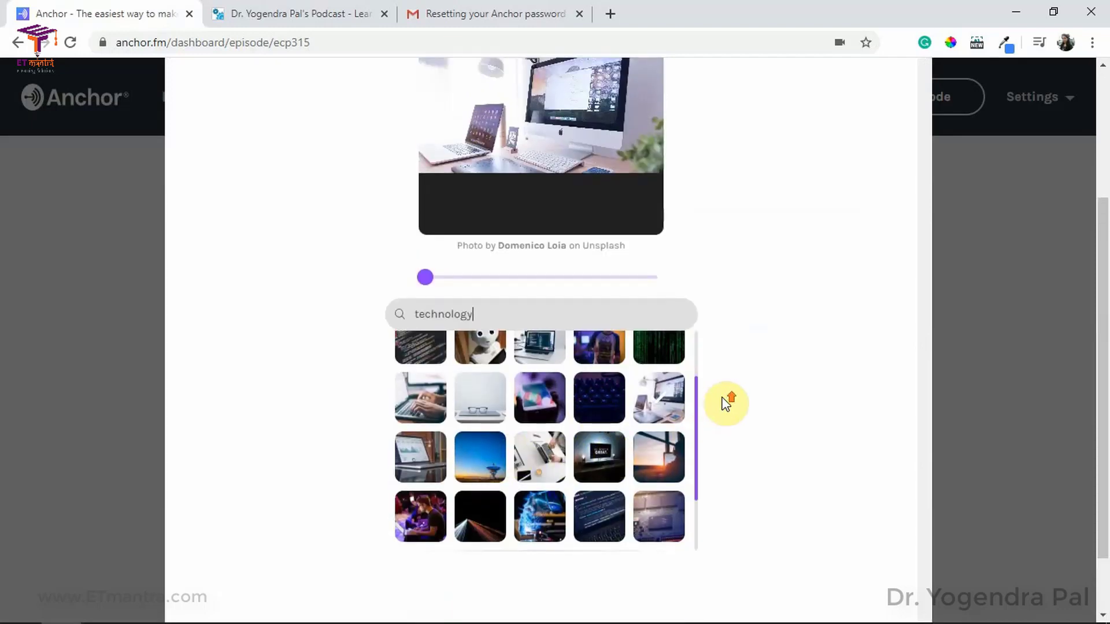
scroll(723, 400, up, 3)
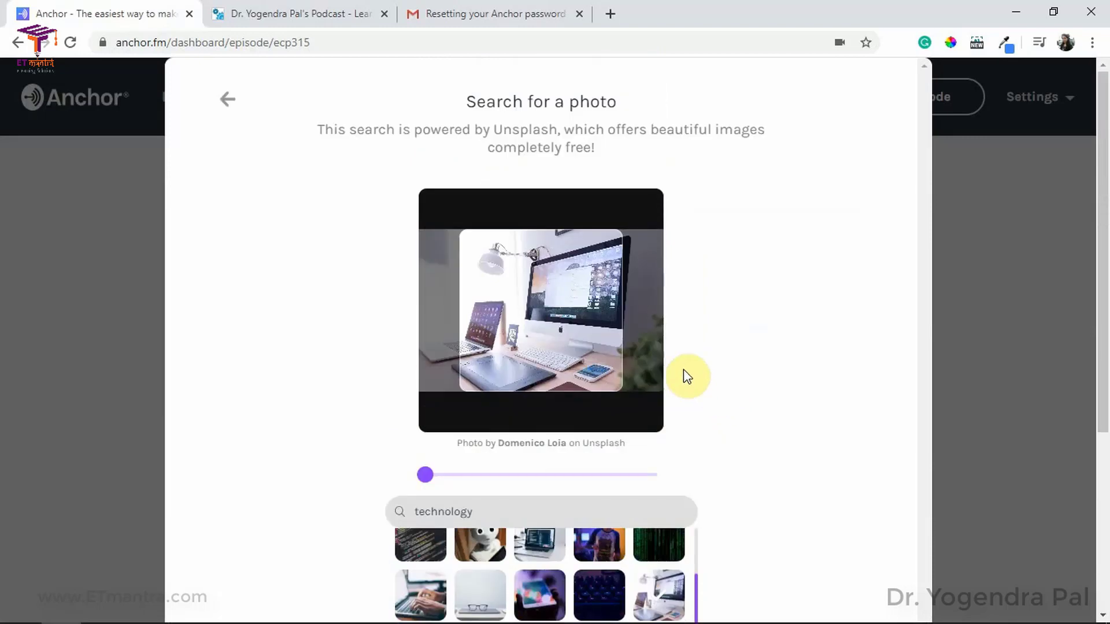
mouse_move(585, 334)
mouse_down()
mouse_move(552, 335)
mouse_move(580, 335)
mouse_up()
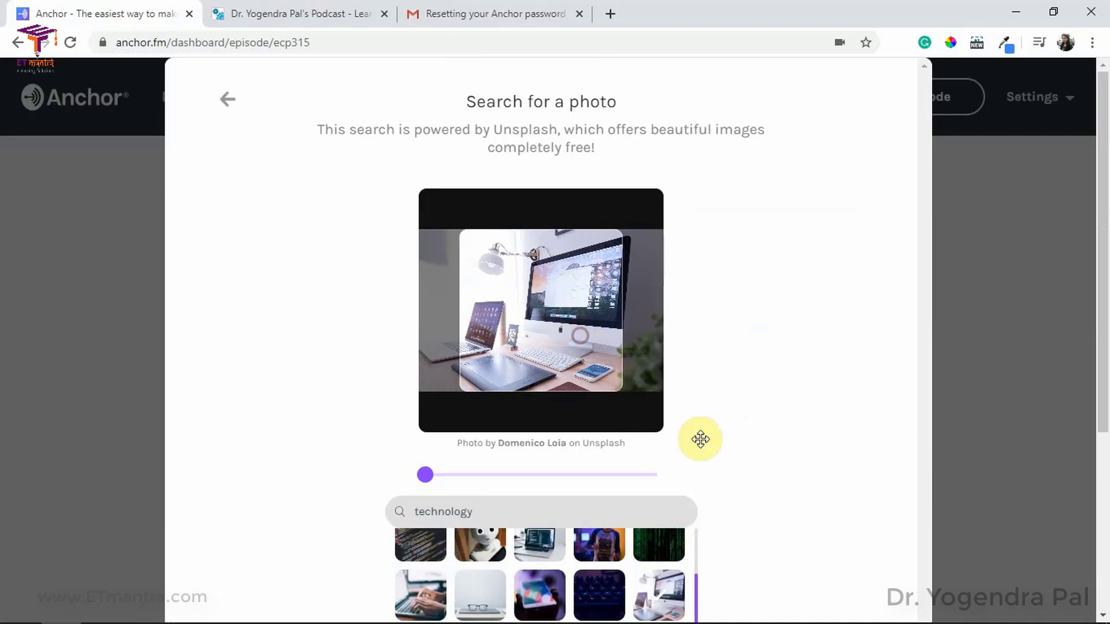
scroll(757, 413, down, 5)
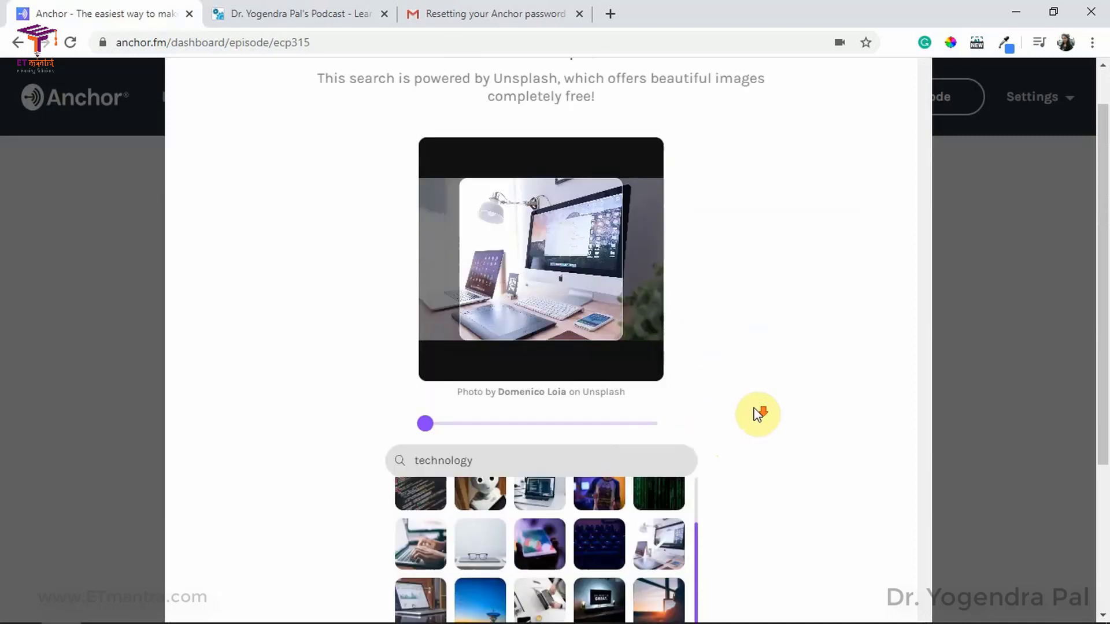
click(600, 587)
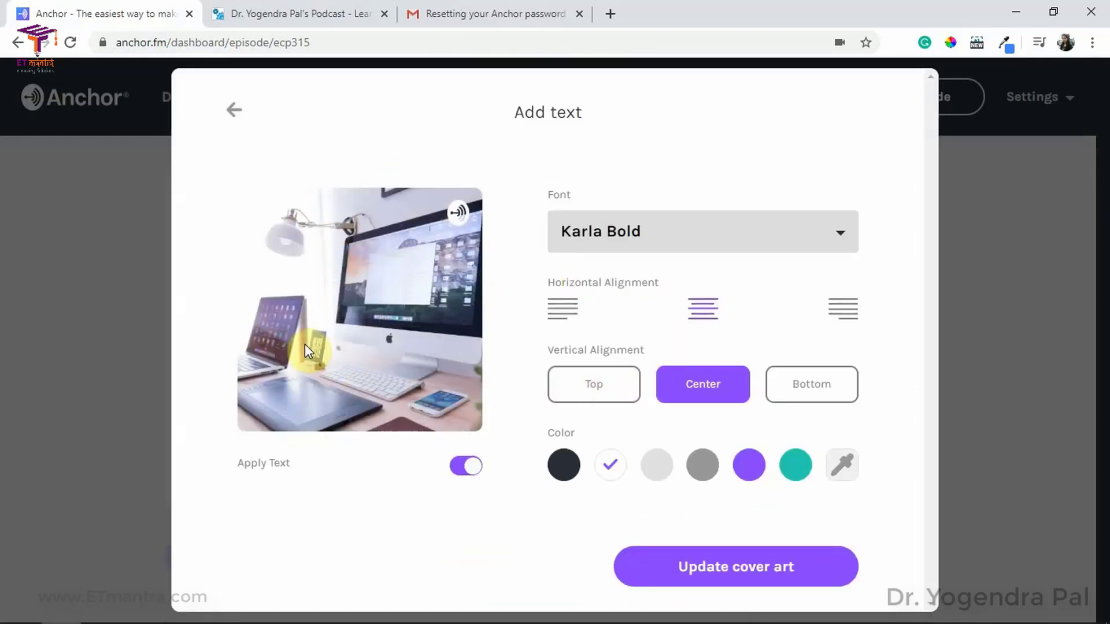
Step: Set the cover title to dark Karla Bold text, left-aligned at the top, and update the cover art
click(460, 467)
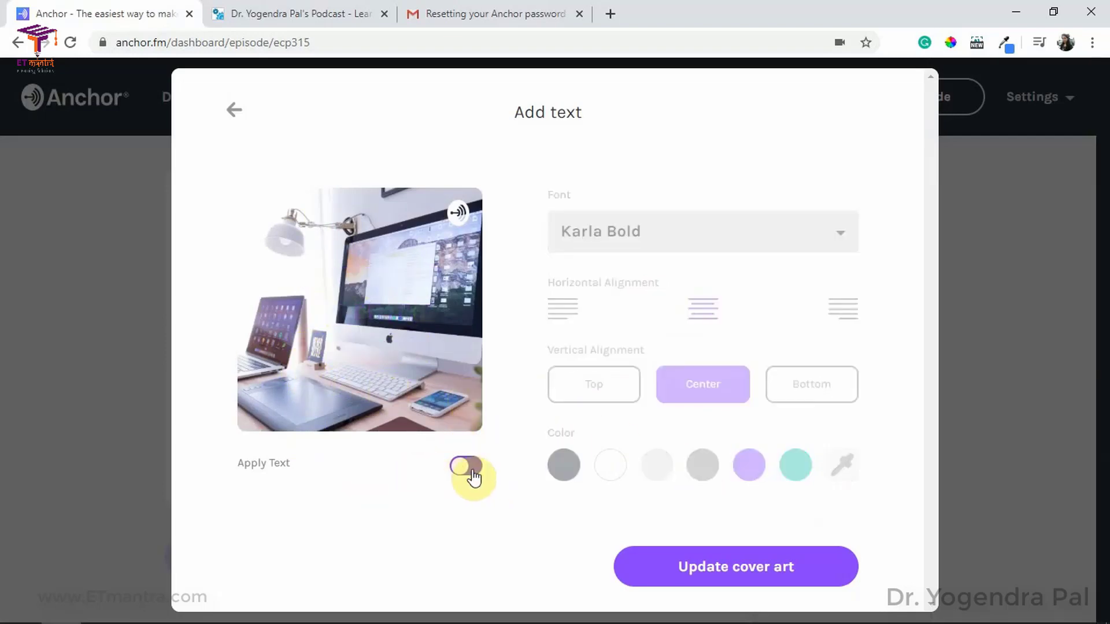
click(471, 469)
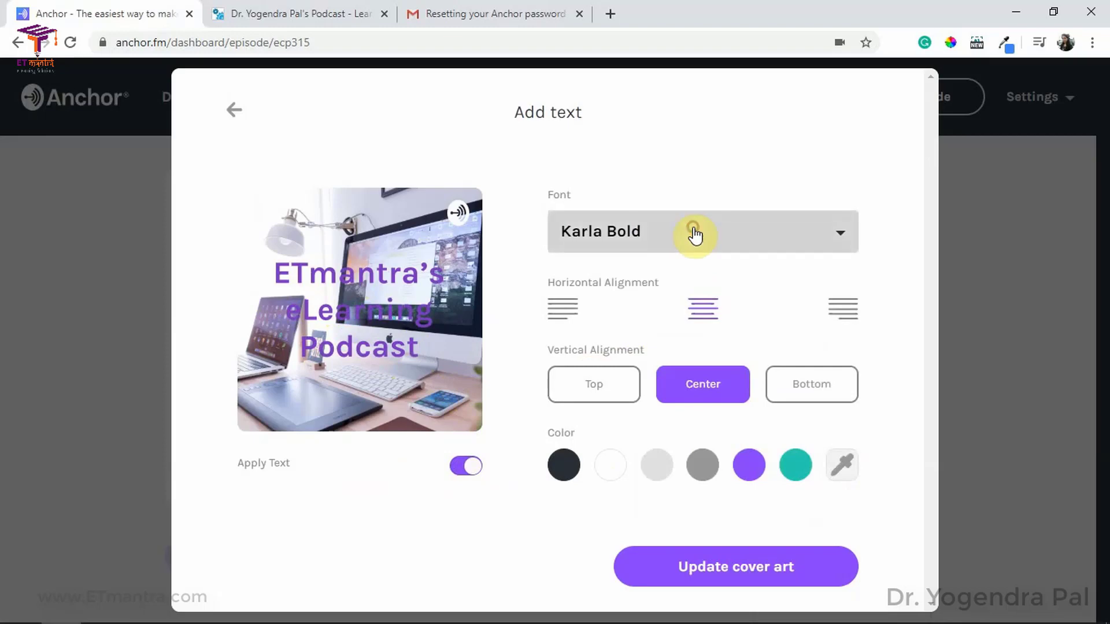
click(693, 230)
scroll(686, 289, down, 4)
click(639, 376)
click(656, 463)
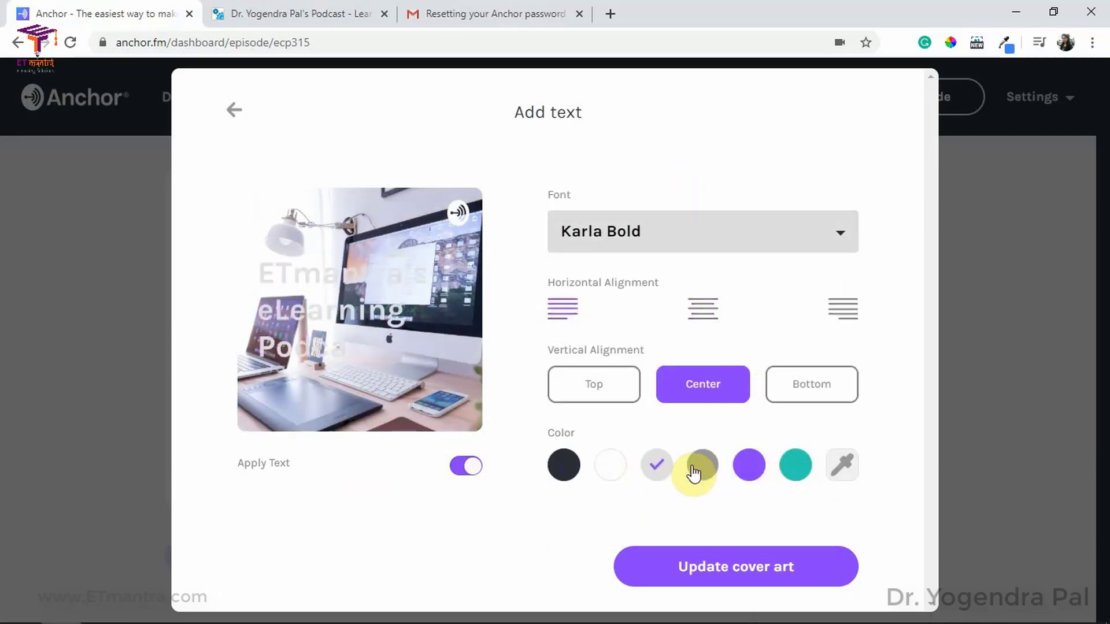
click(734, 367)
click(610, 464)
click(599, 395)
click(567, 465)
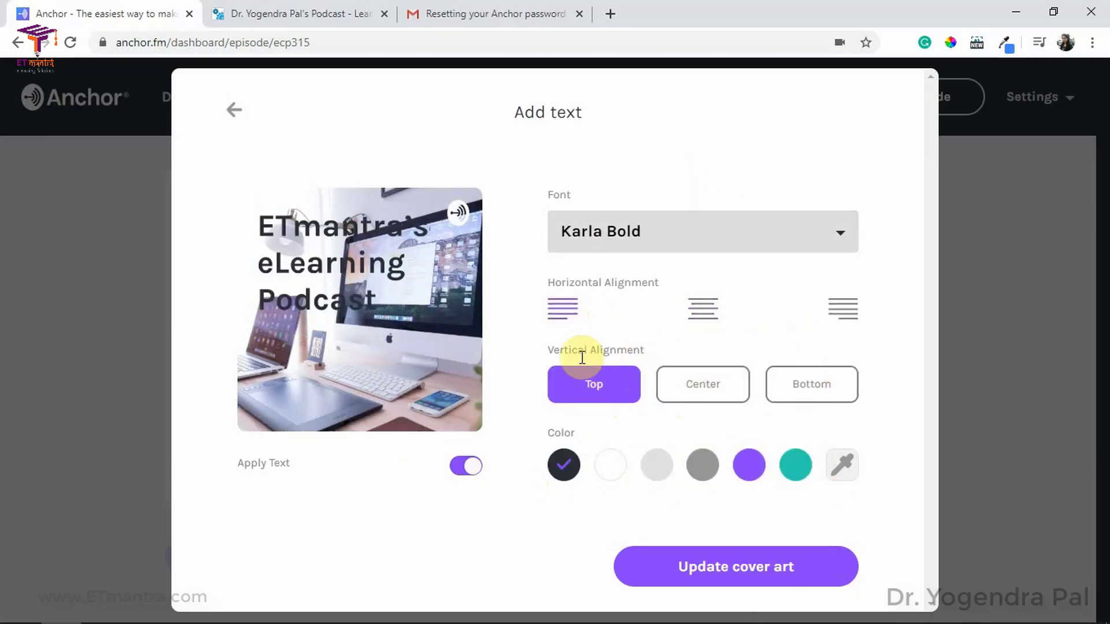
click(746, 569)
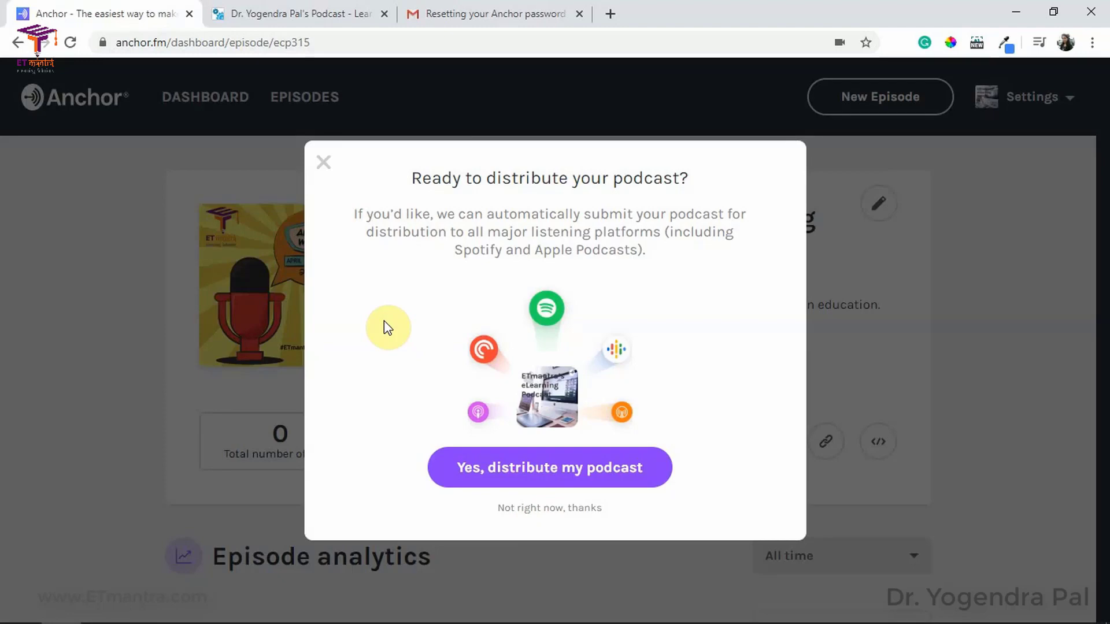
Step: Choose 'Yes, distribute my podcast', then copy the episode's </> embed code
click(543, 478)
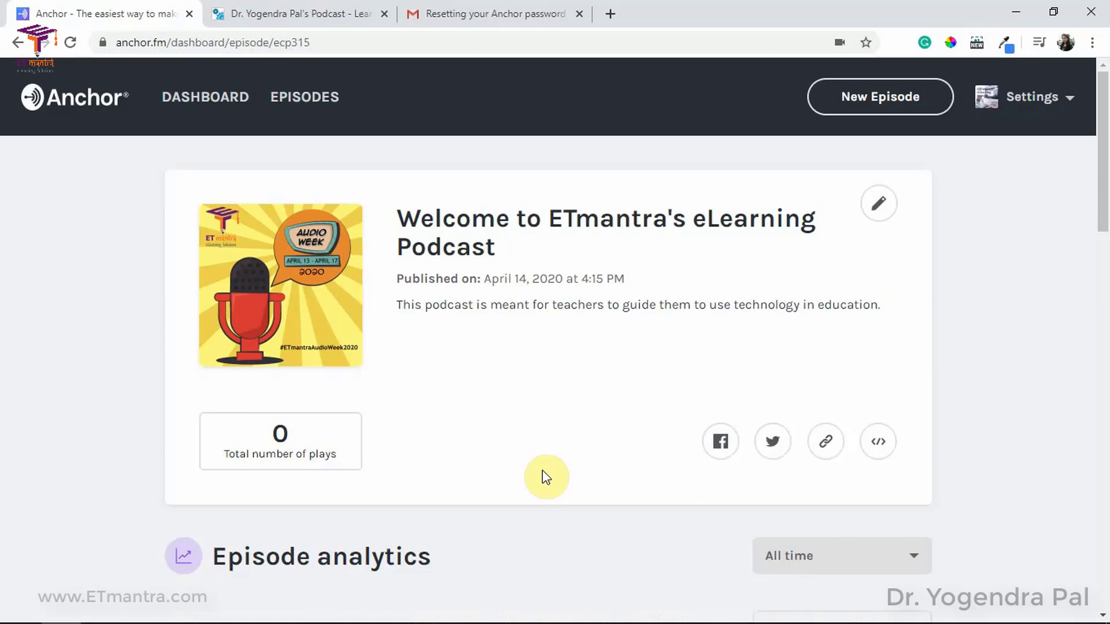
scroll(409, 260, down, 5)
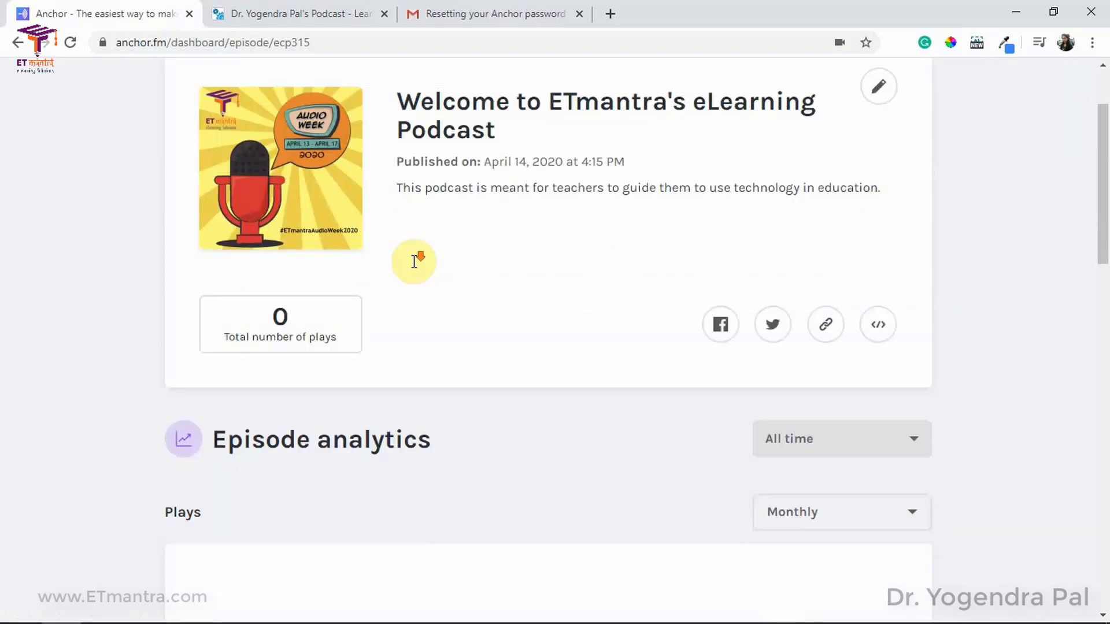
scroll(415, 269, down, 2)
scroll(413, 270, up, 7)
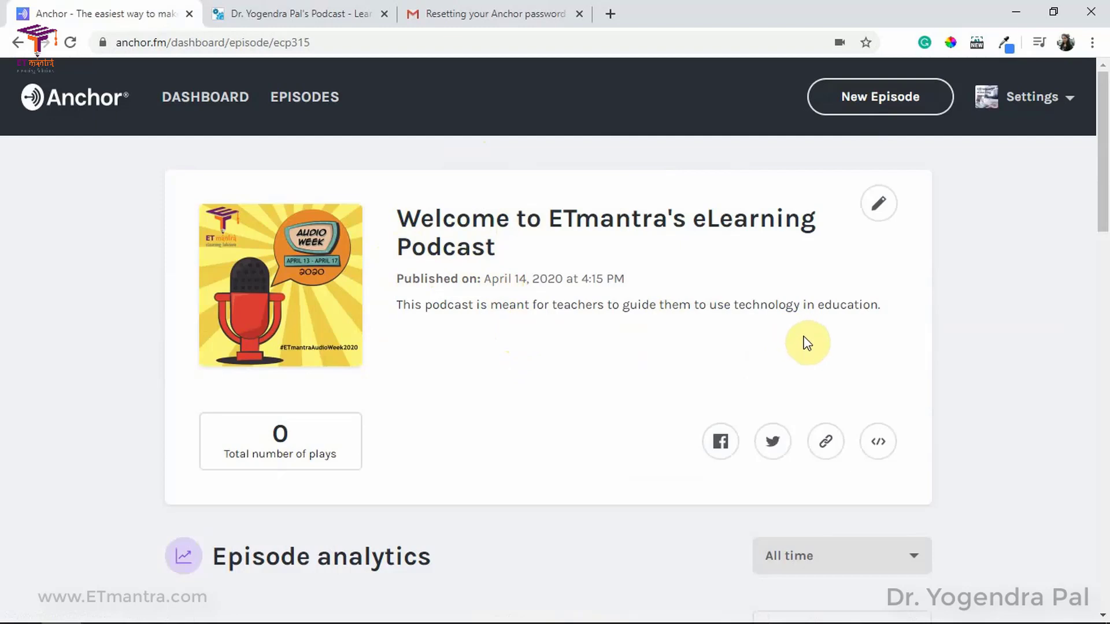
click(878, 454)
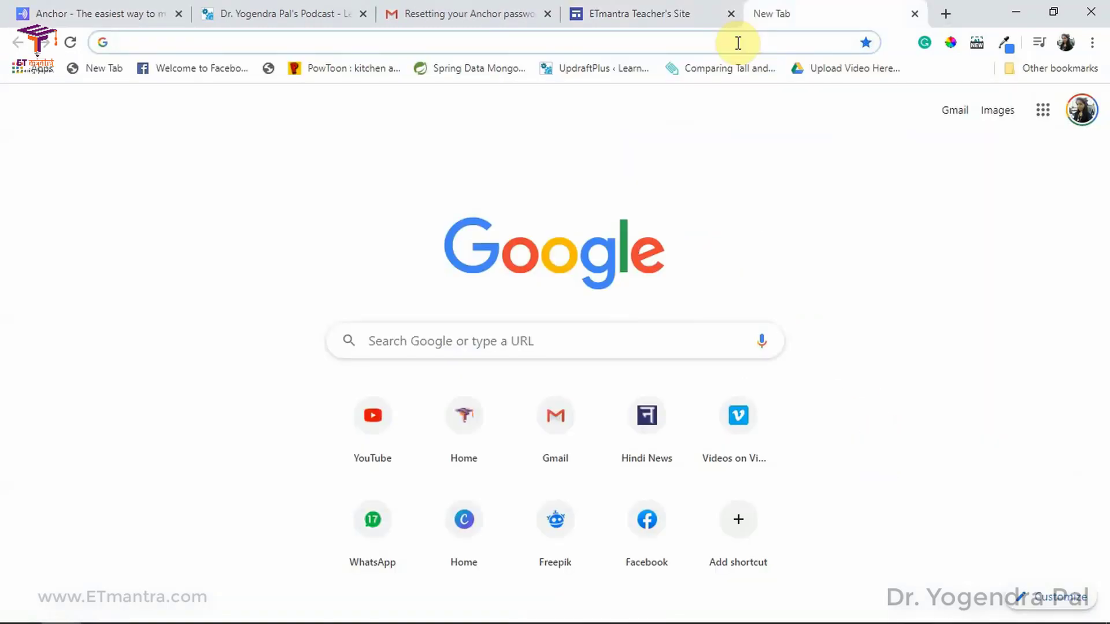
Step: Open etmantra.com and start editing the podcast page
text(etmantra.com)
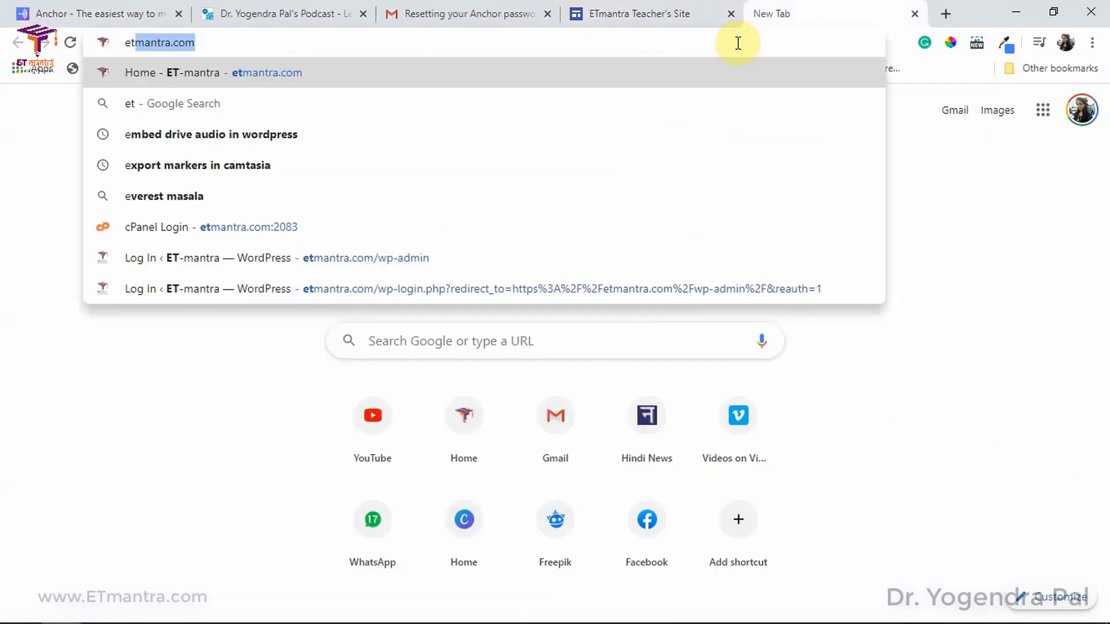
key(Return)
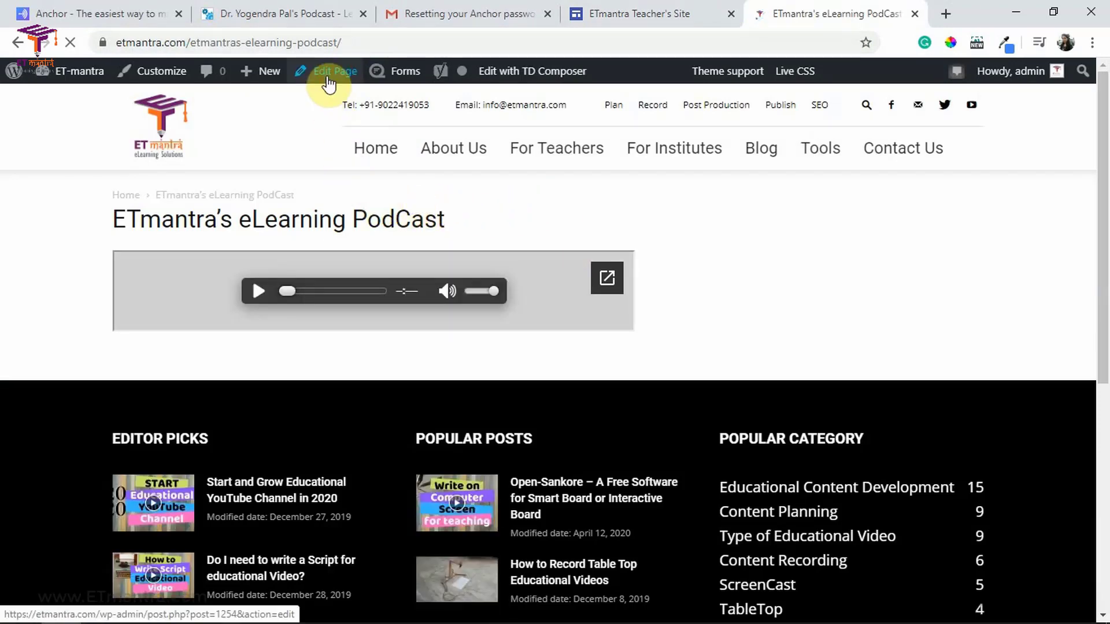
click(328, 84)
scroll(607, 461, down, 3)
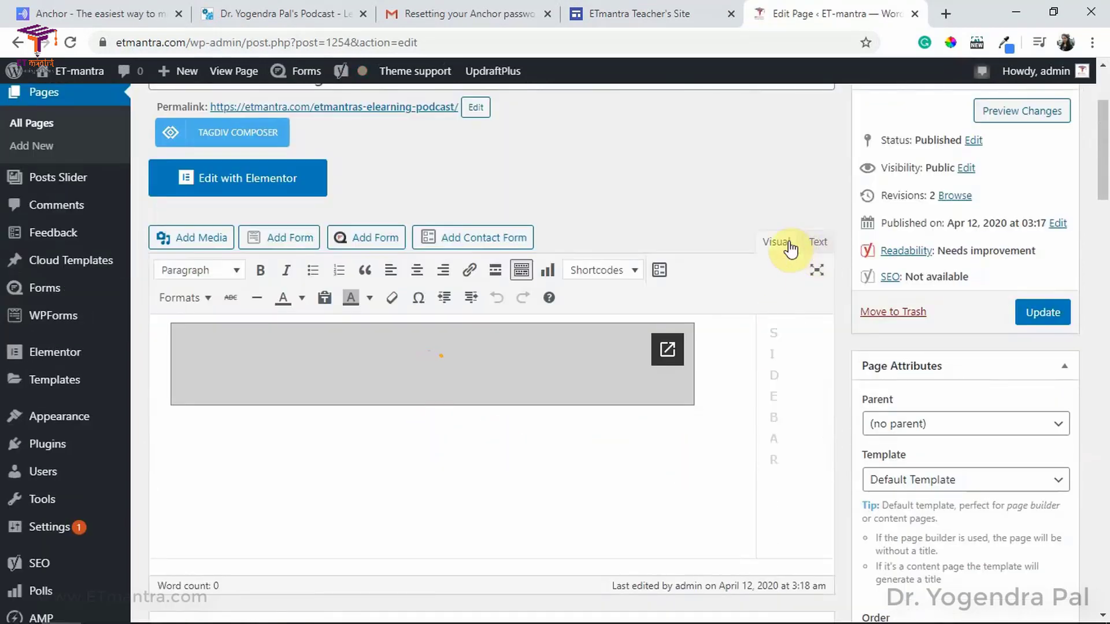
Step: In the Text view, paste the Anchor embed after the existing iframe and update the page
click(815, 242)
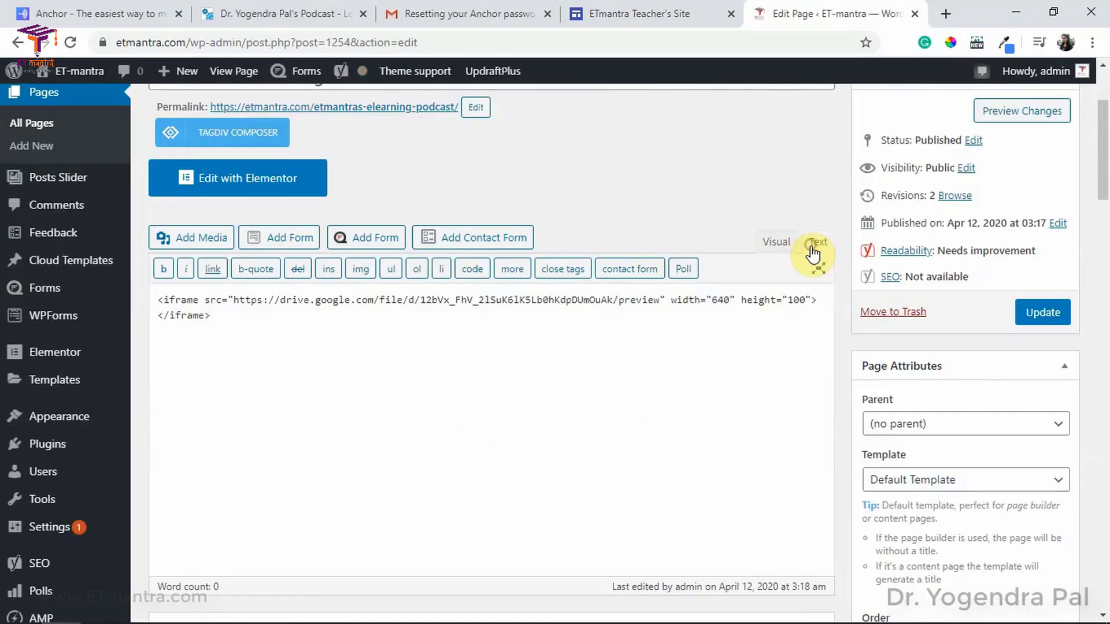
click(251, 326)
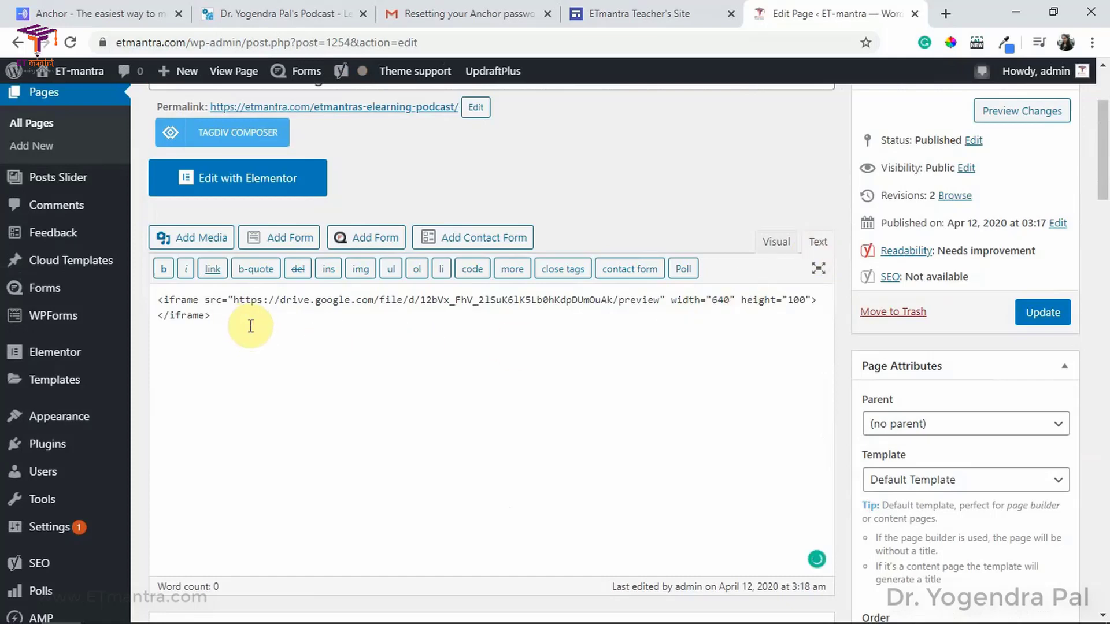
text(<iframe src="https://anchor.fm/et-mantra/embed/episodes/Welcome-to-ETmantras-eLearning-Podcast-ecp315" height="102px" width="400px" frameborder="0" scrolling="no"></iframe>)
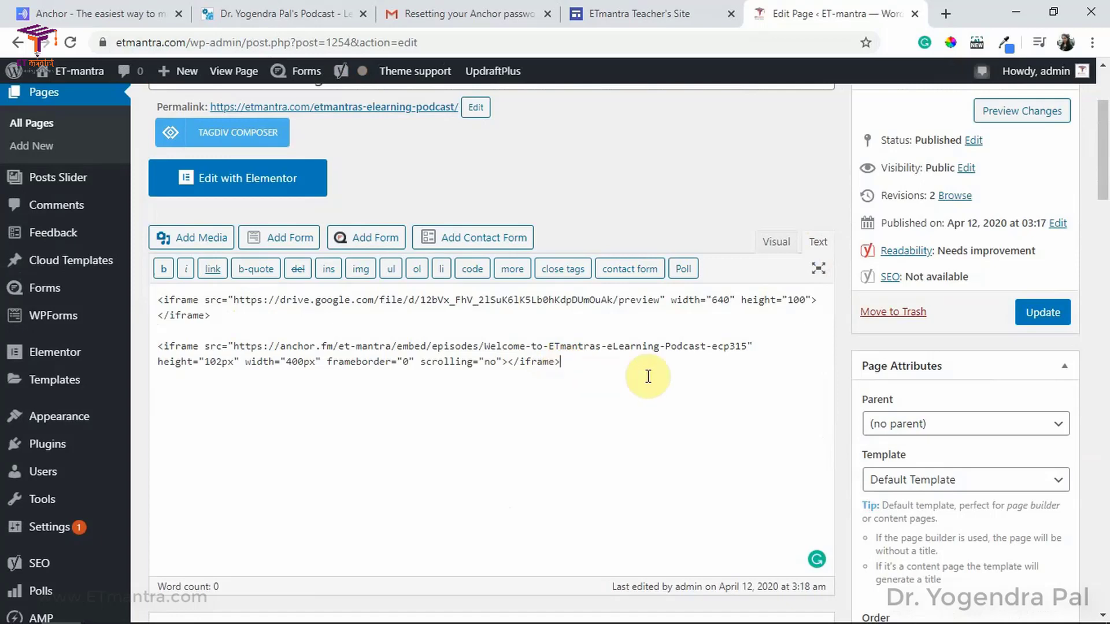
click(775, 247)
click(1044, 154)
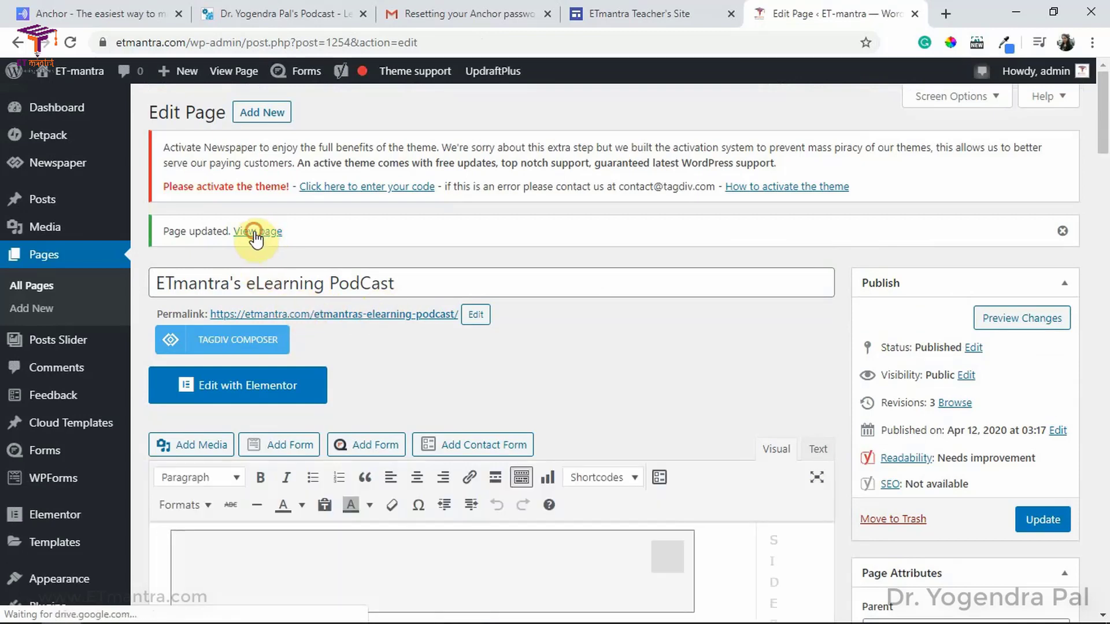
click(258, 232)
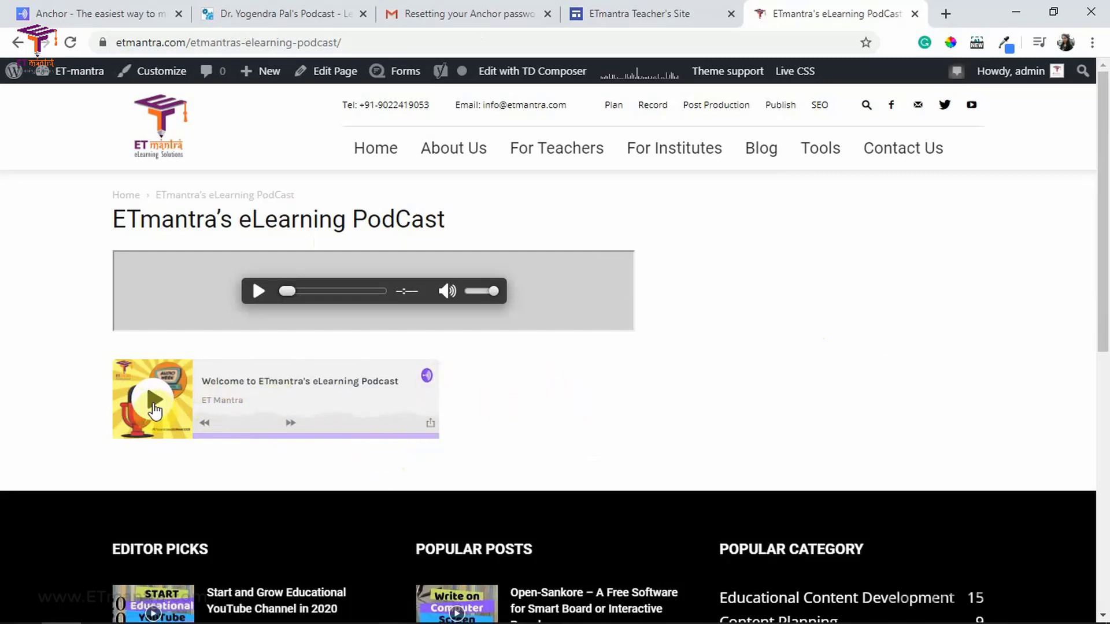
Step: Play, pause and skip through the embedded Anchor episode, then return to the Anchor tab
click(154, 409)
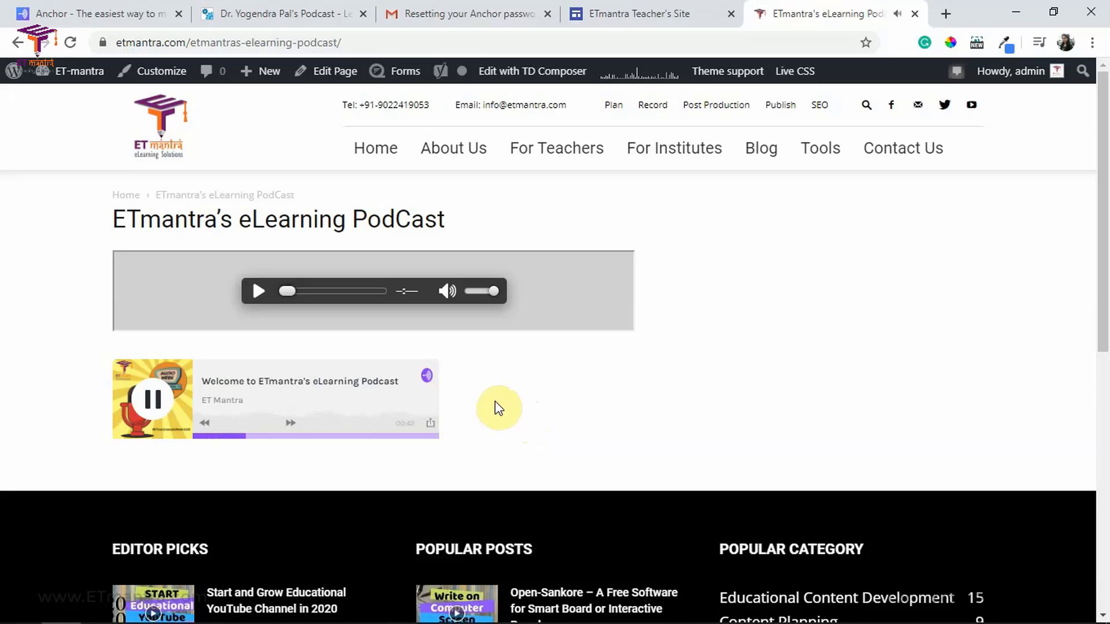
click(152, 399)
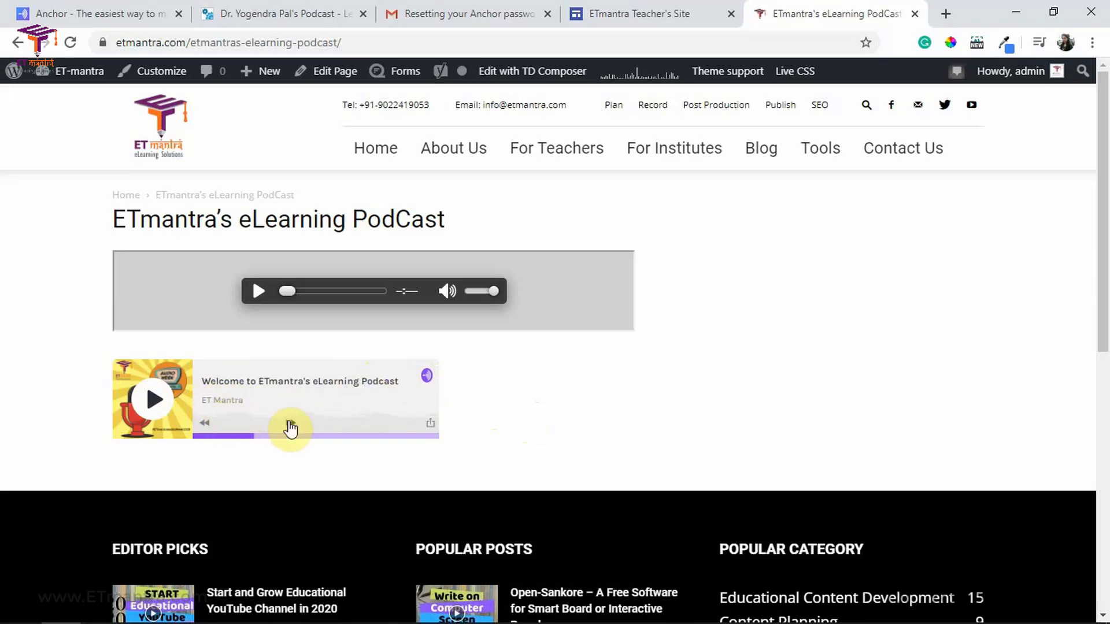
click(290, 427)
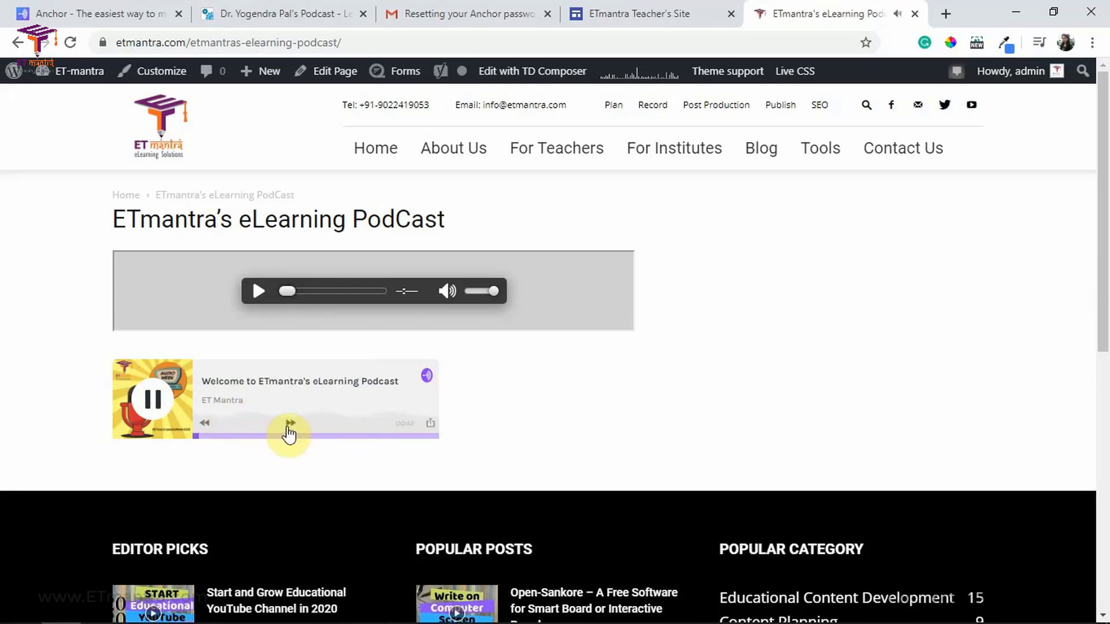
click(169, 417)
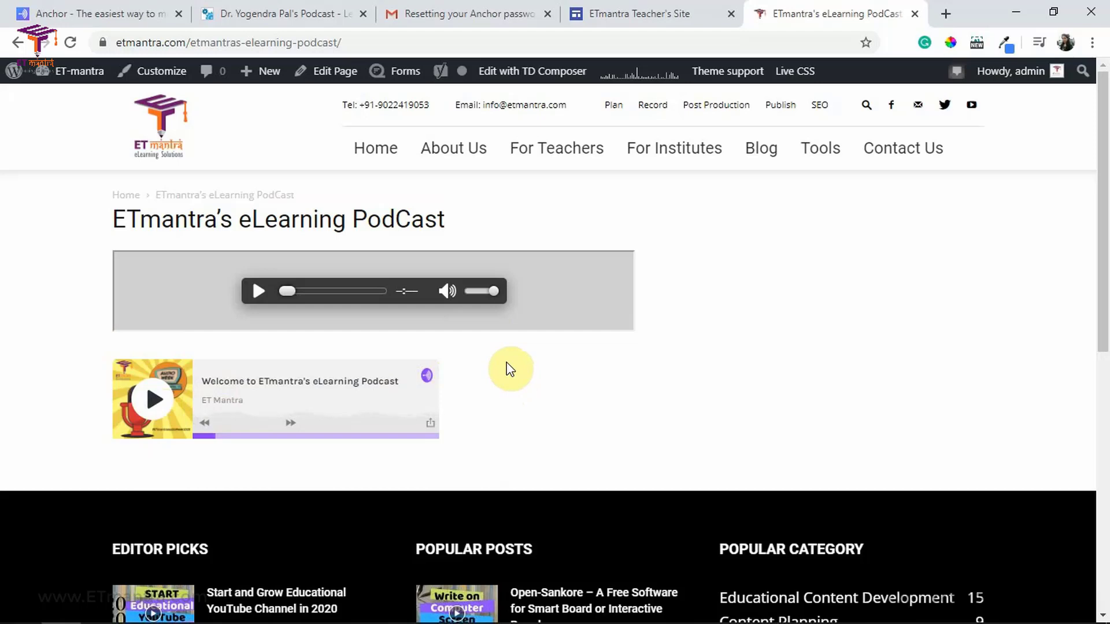
click(154, 11)
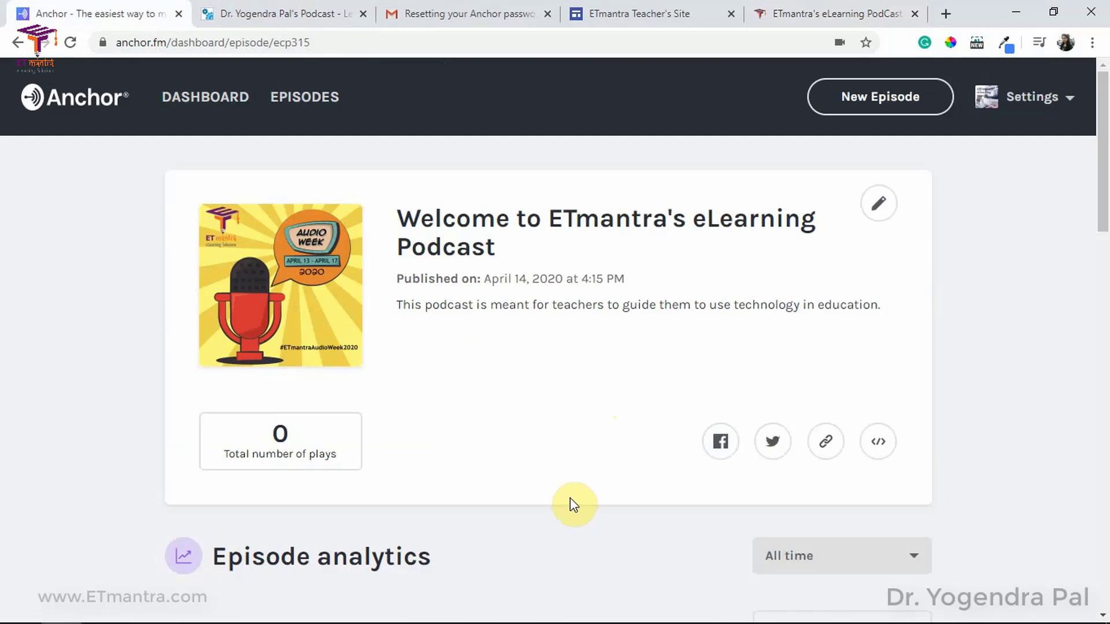
Step: Go to the dashboard and open the 'Available on 2 platforms' listing
click(197, 109)
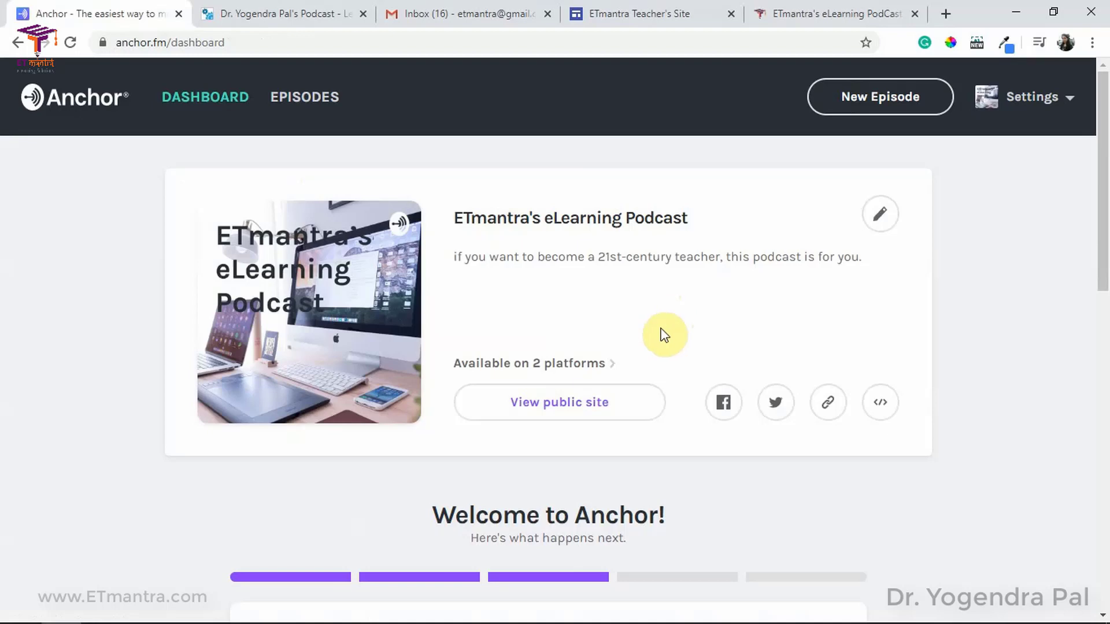
click(590, 364)
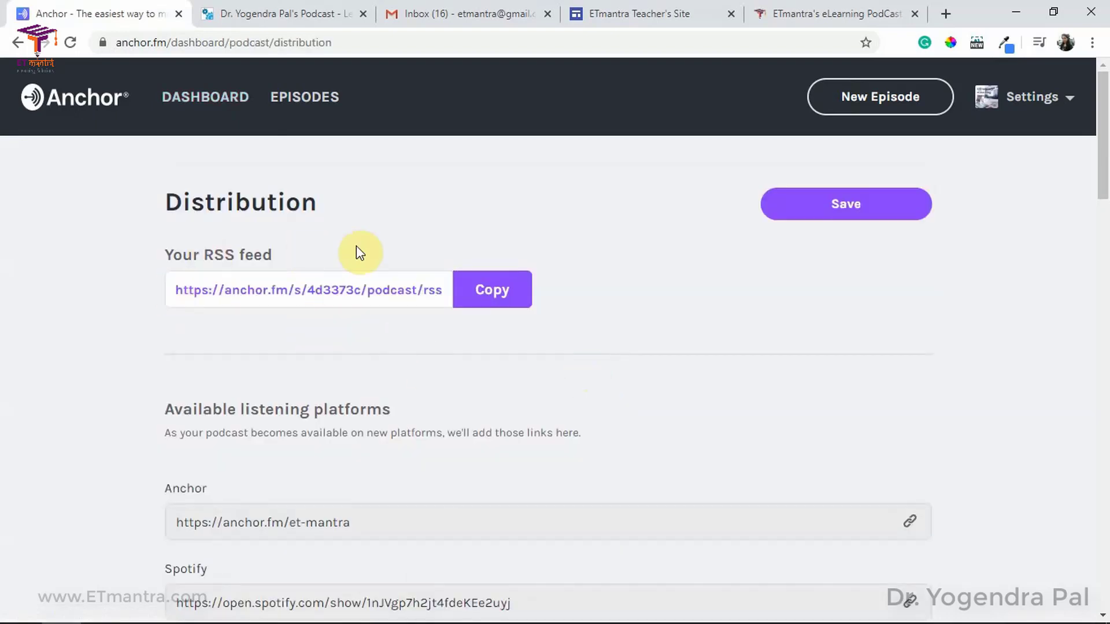
scroll(289, 301, down, 3)
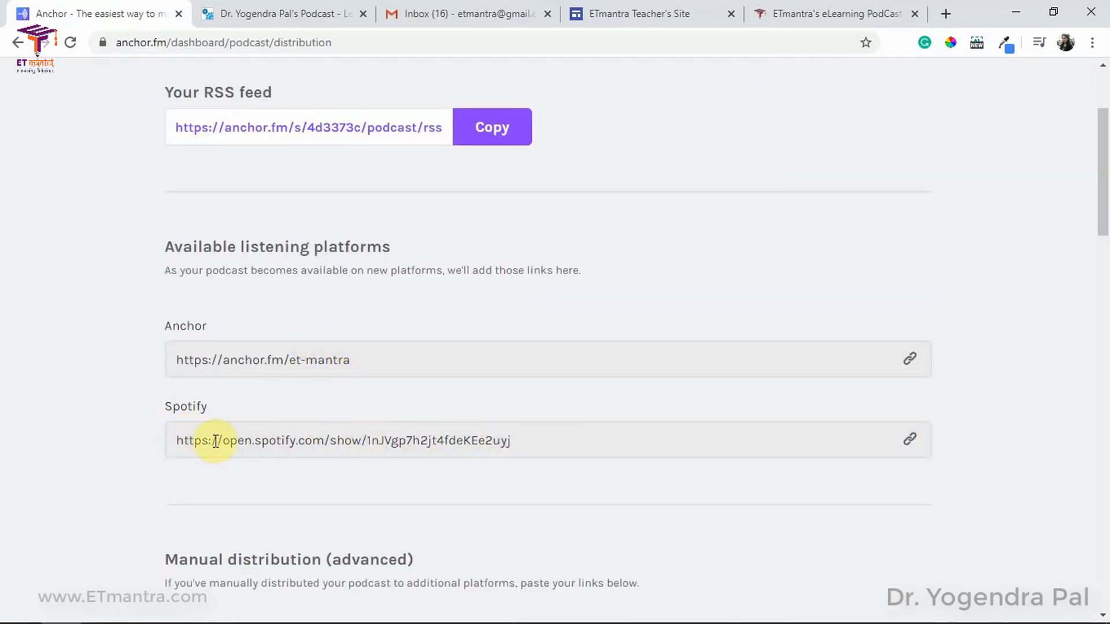
Step: Open the podcast's Spotify link in a new tab, then close it and review the Distribution page
click(518, 441)
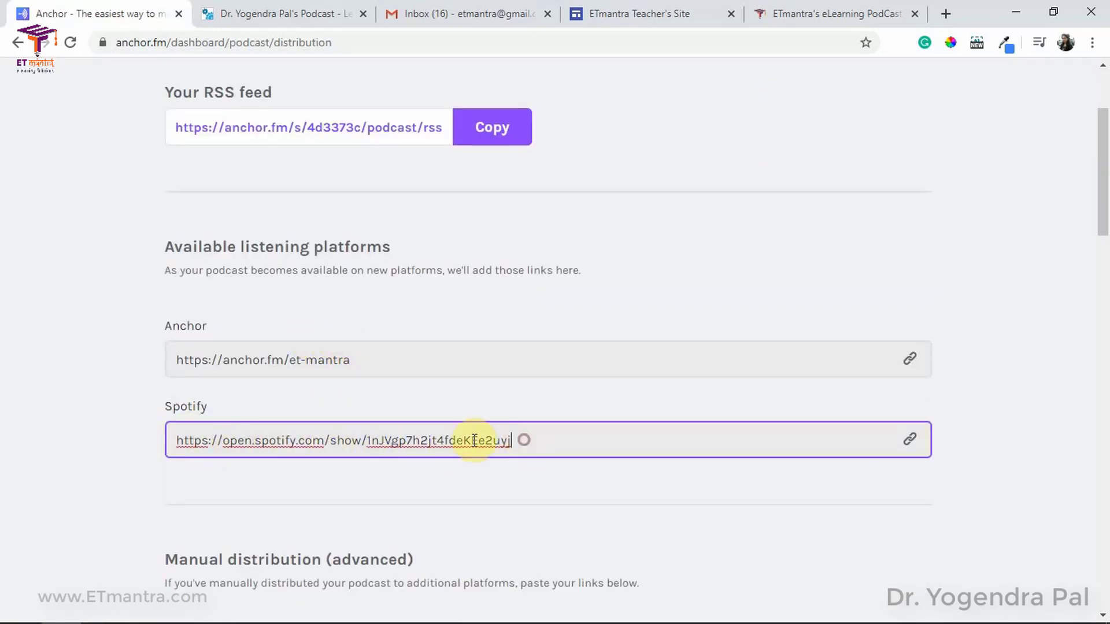
triple_click(511, 442)
right_click(425, 440)
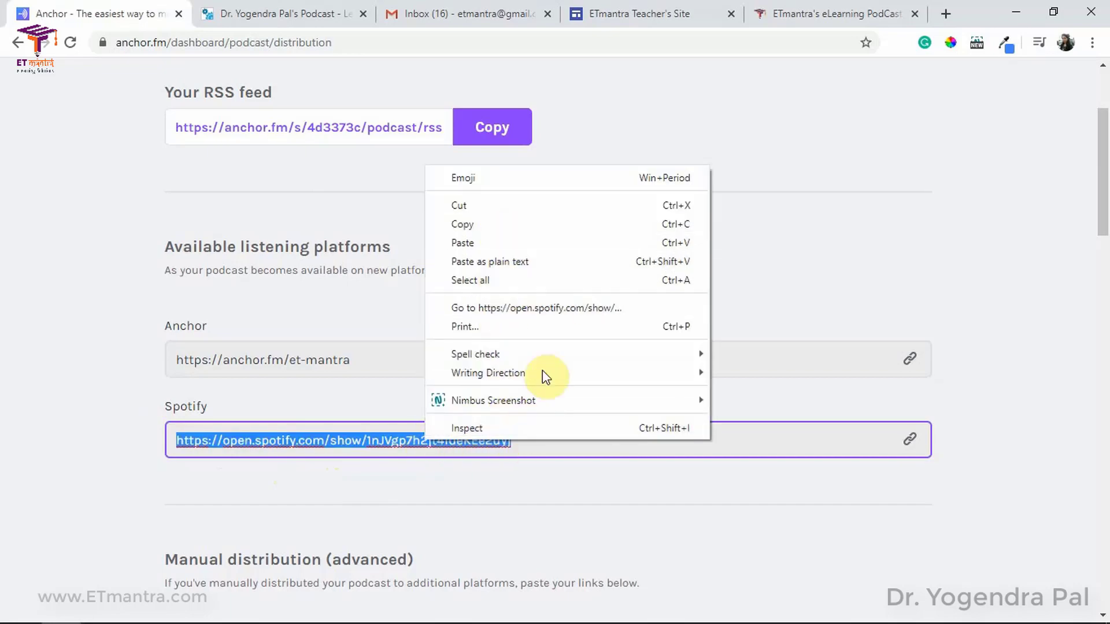
click(549, 307)
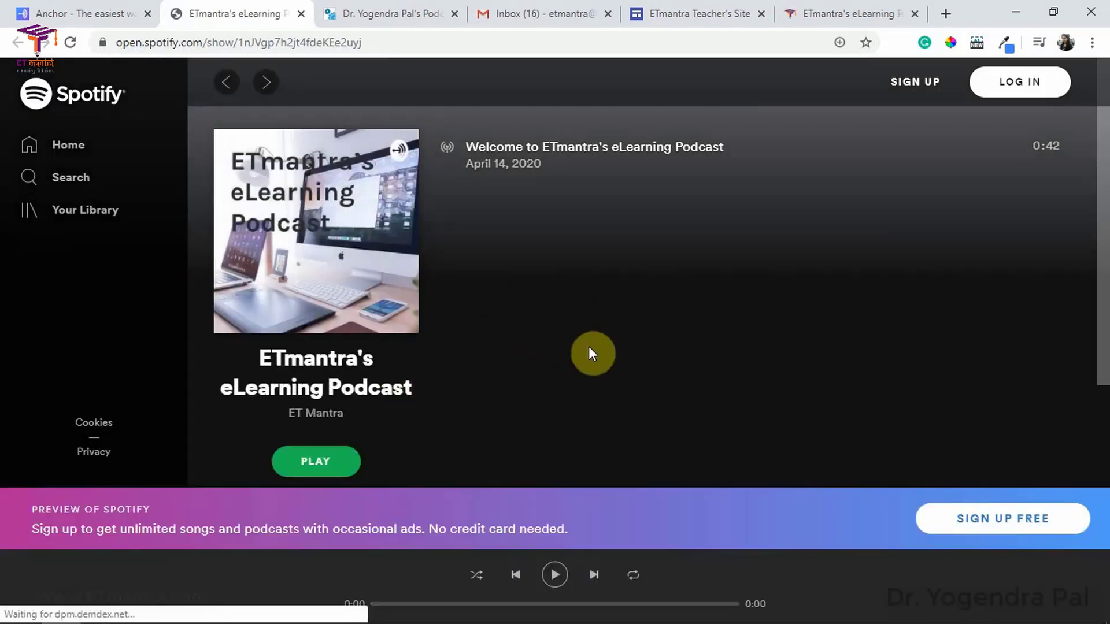
key(ctrl+w)
scroll(405, 335, down, 3)
scroll(199, 373, down, 1)
scroll(200, 372, down, 6)
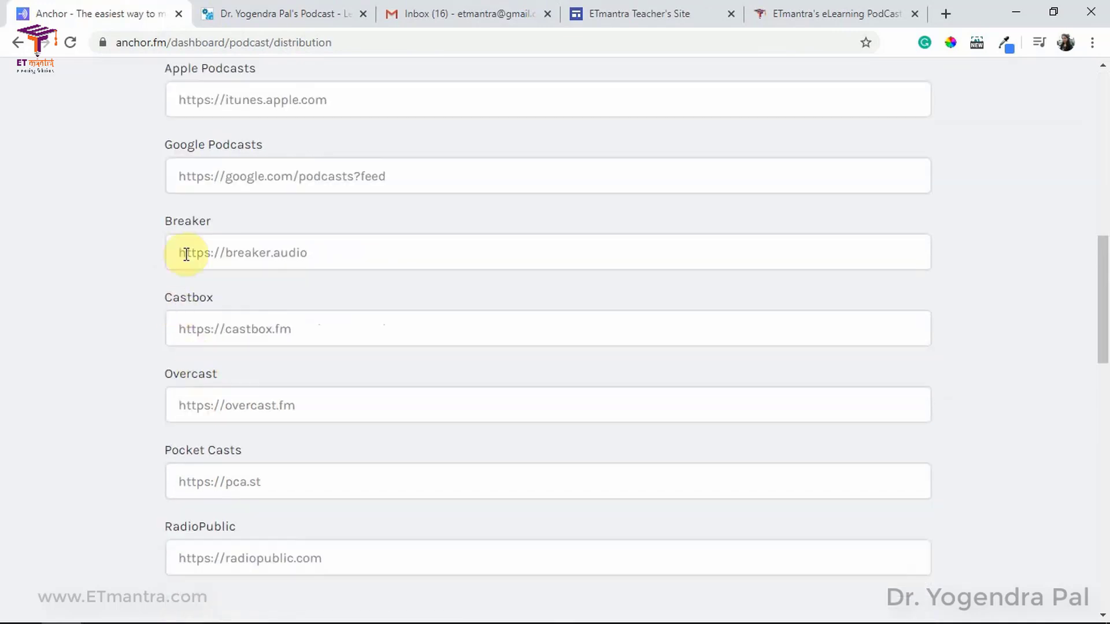
scroll(296, 354, up, 7)
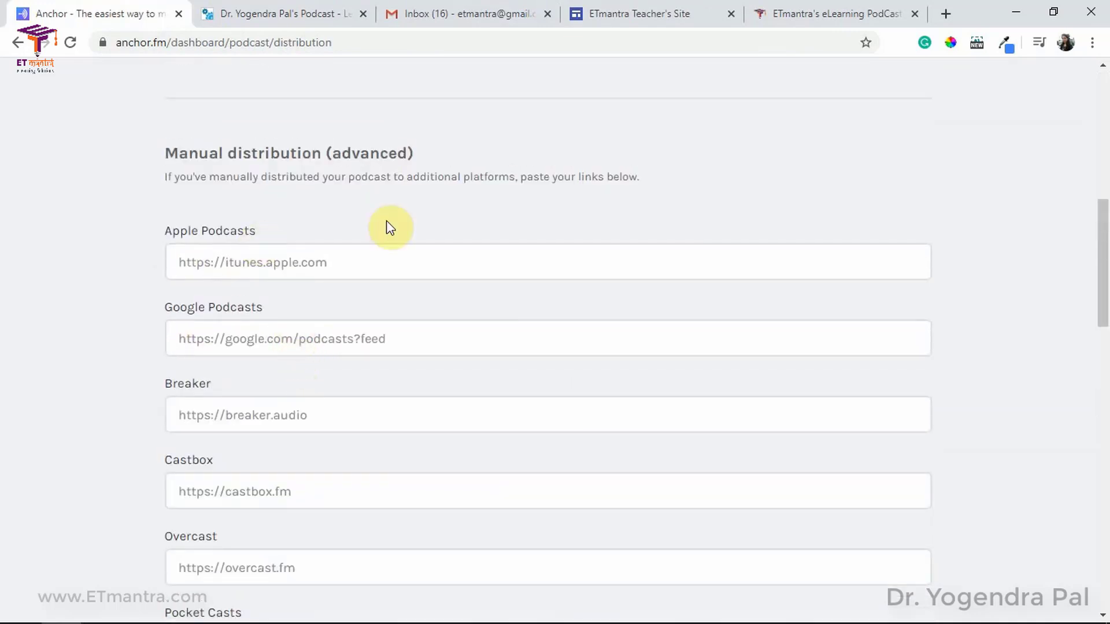
scroll(399, 294, up, 3)
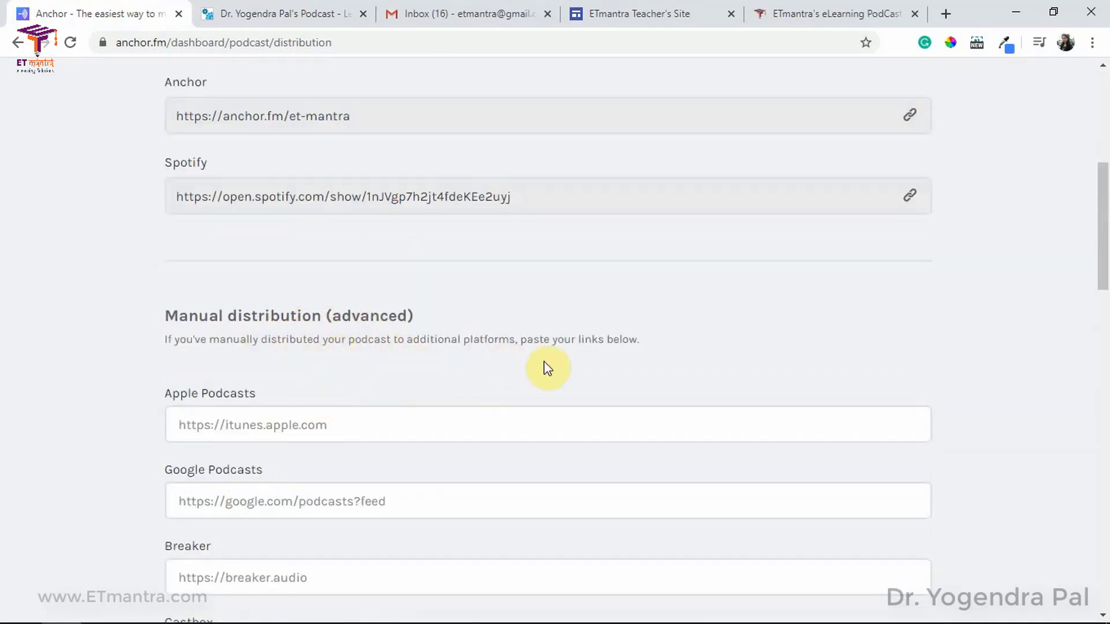
scroll(523, 375, up, 7)
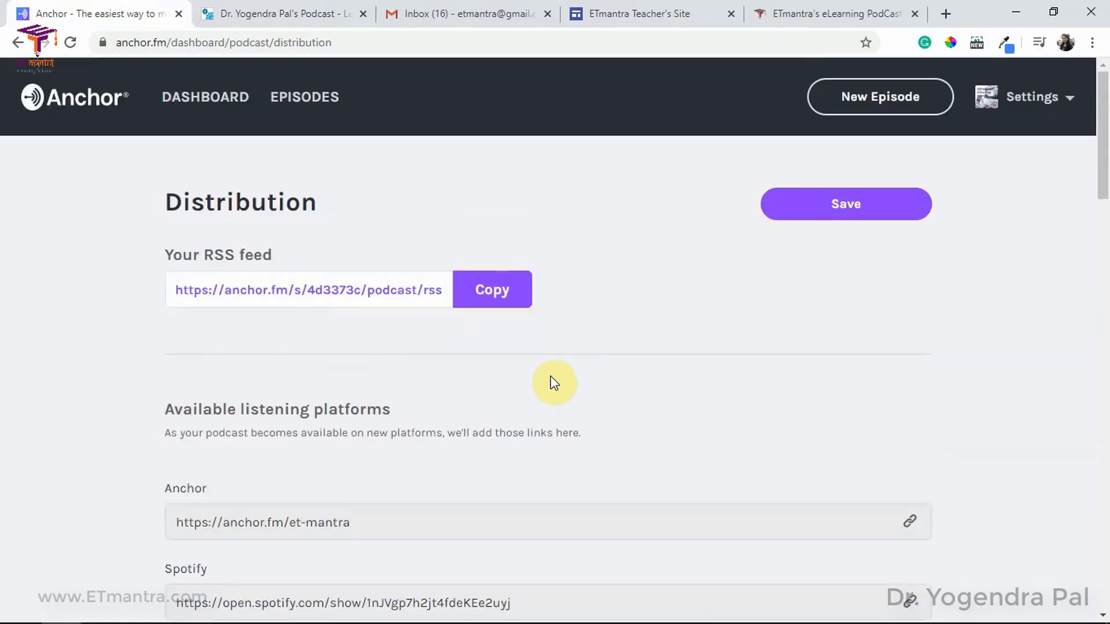
Step: Return to the dashboard, scroll the Welcome to Anchor checklist, and open the podcast settings
click(206, 109)
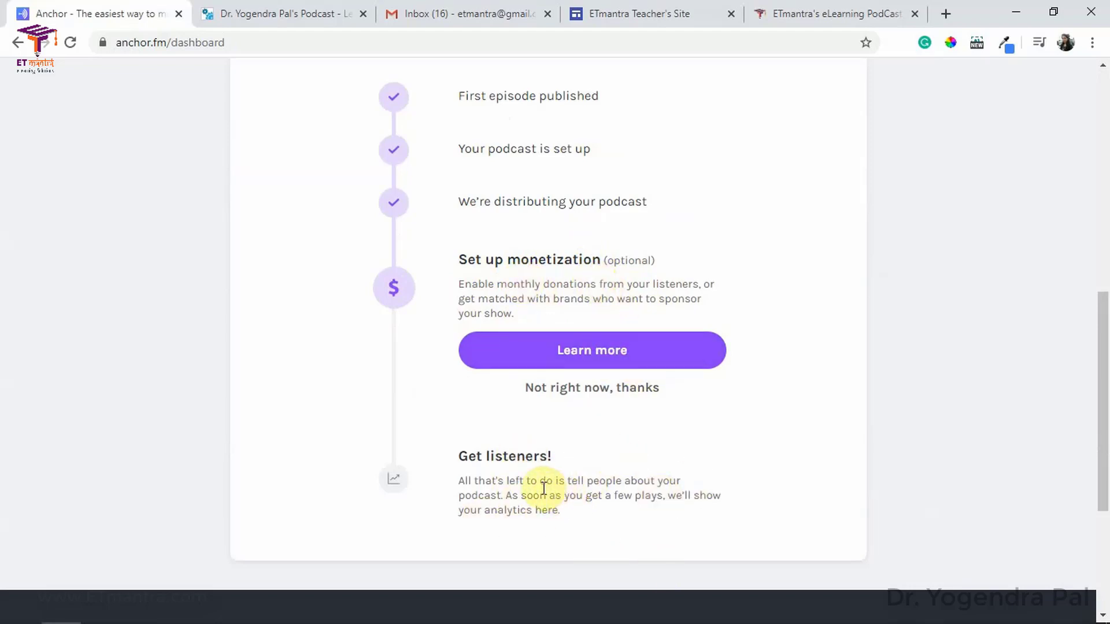
scroll(498, 485, up, 5)
scroll(495, 489, down, 4)
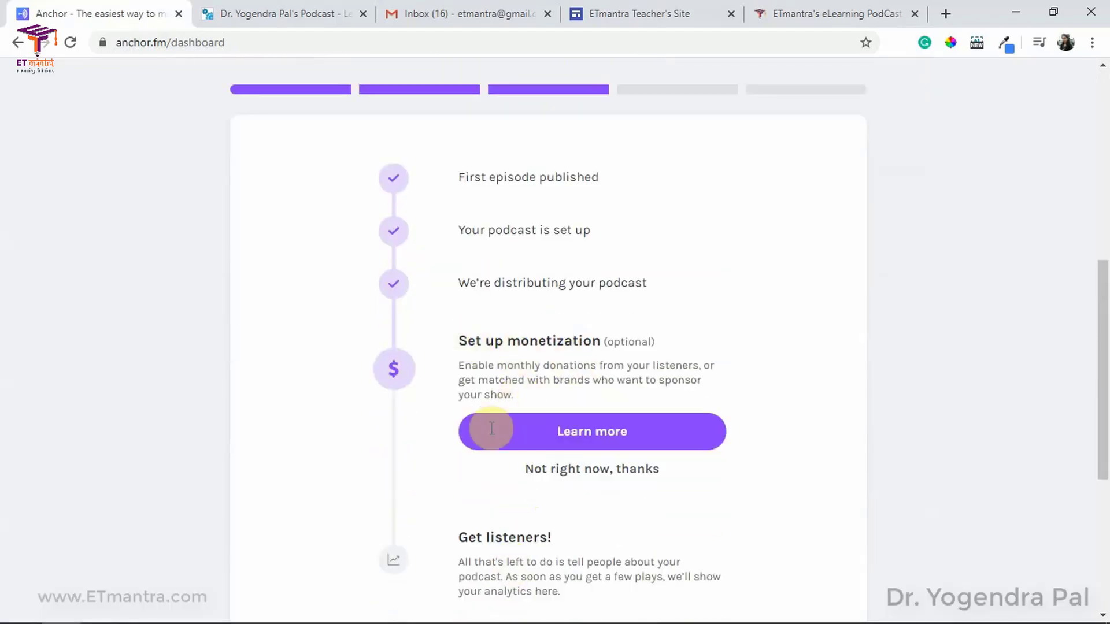
scroll(638, 478, up, 1)
scroll(638, 478, up, 8)
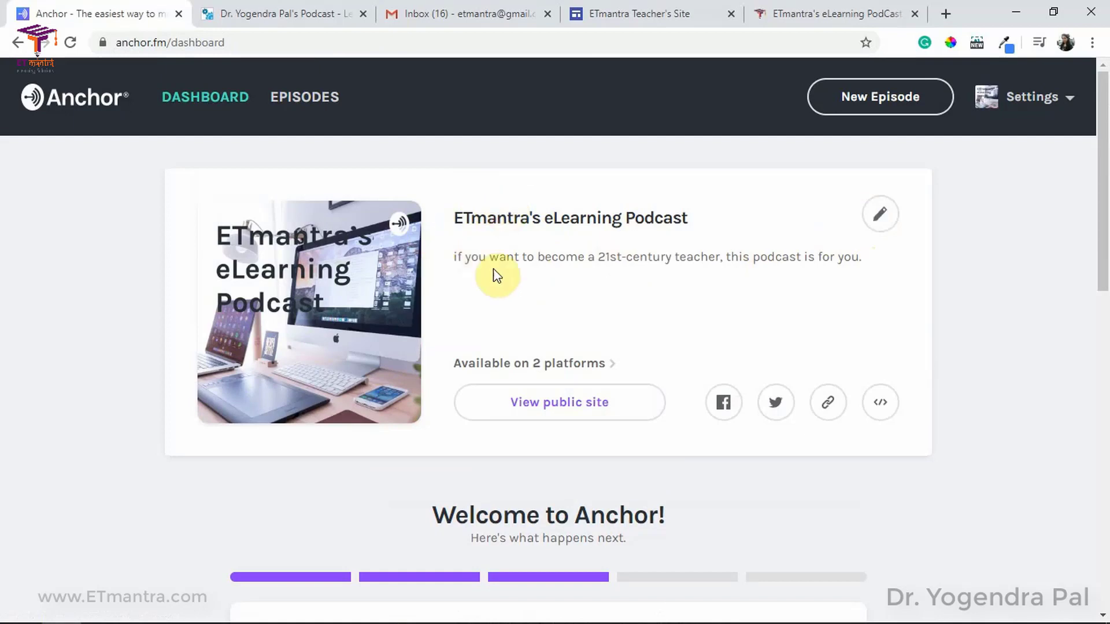
click(881, 220)
Step: Change the Anchor profile URL from et-mantra to etmantra after trying the unavailable 'yogi'
scroll(404, 285, down, 11)
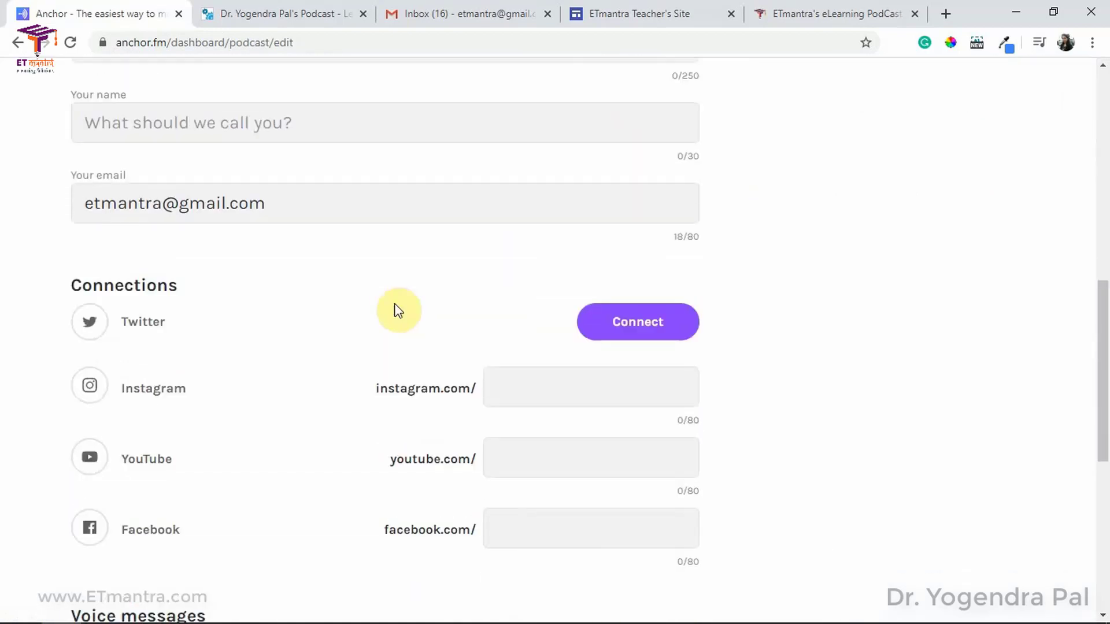
scroll(398, 311, down, 4)
scroll(389, 359, up, 10)
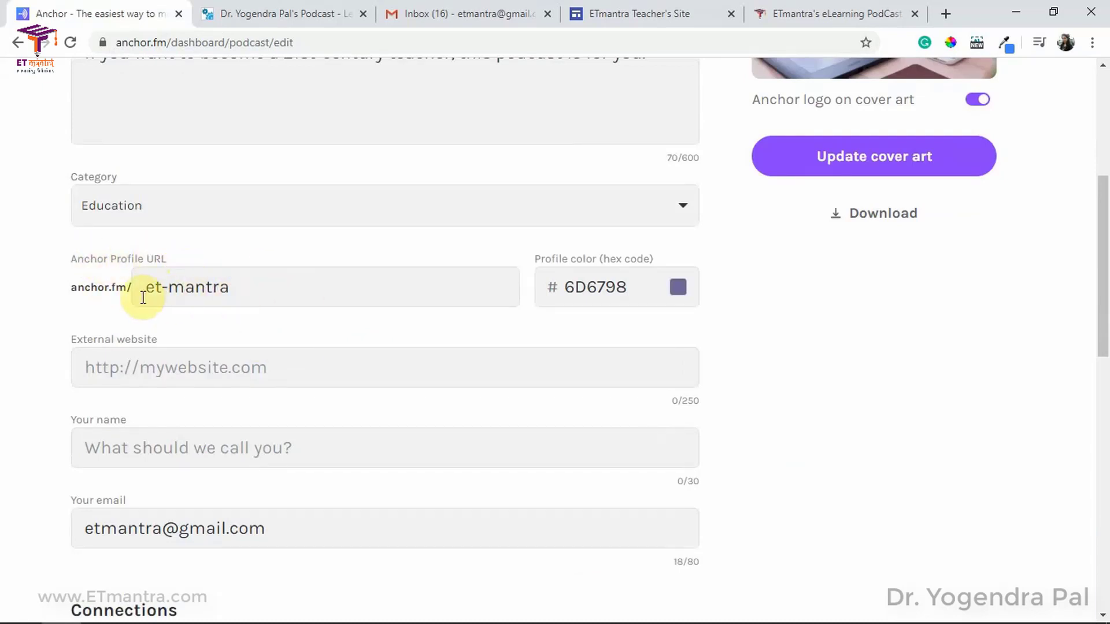
click(171, 287)
key(BackSpace)
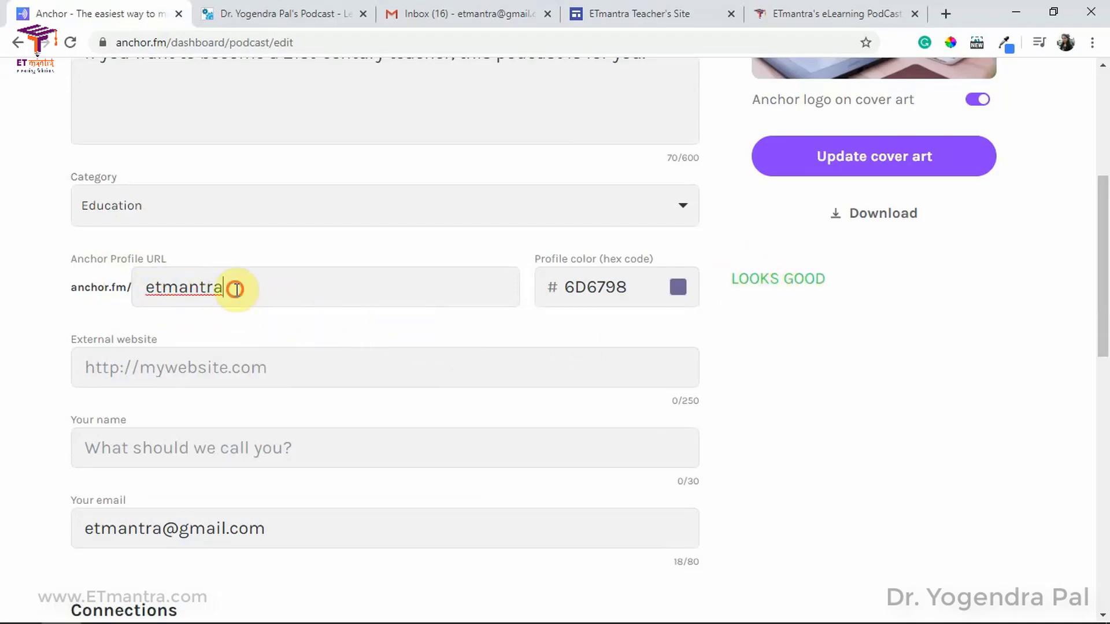
drag(233, 287, 141, 281)
text(yogi)
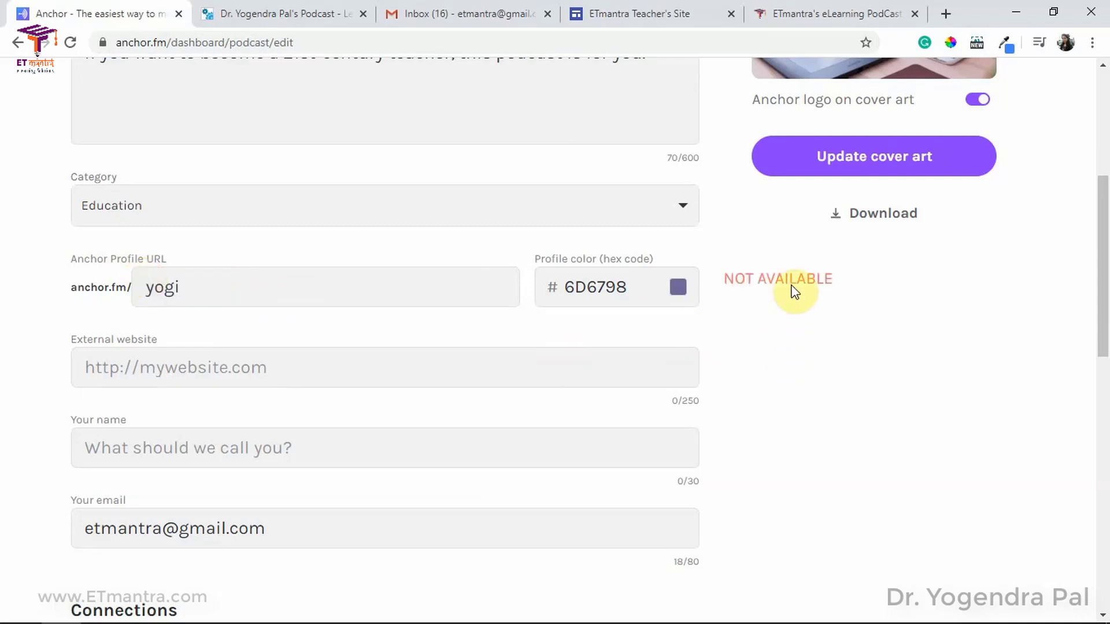
drag(258, 287, 139, 284)
text(etmantra)
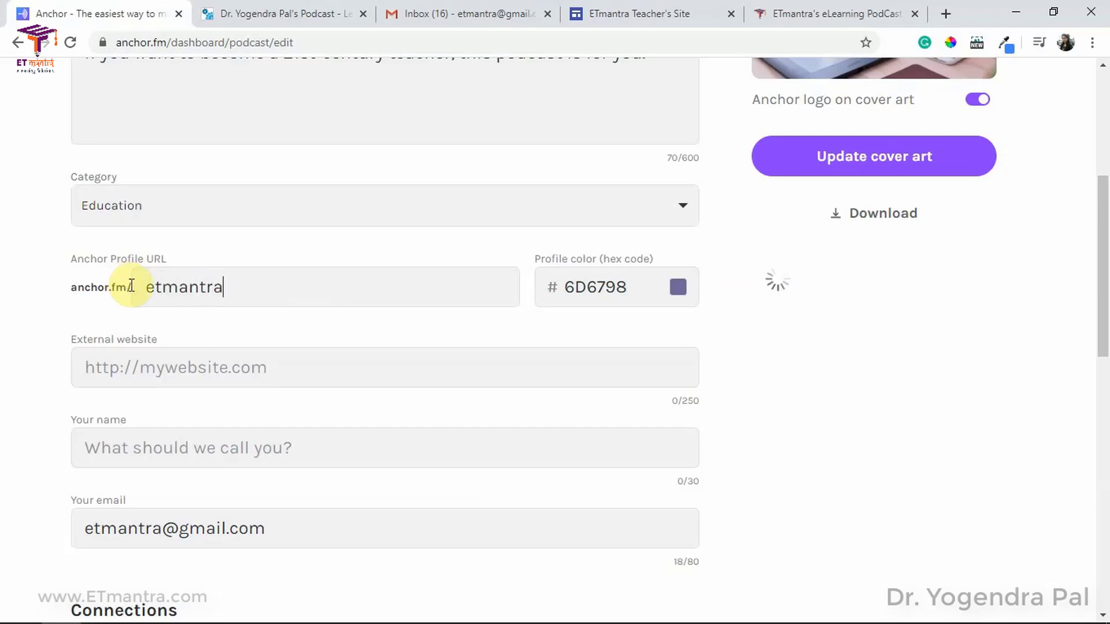
click(253, 334)
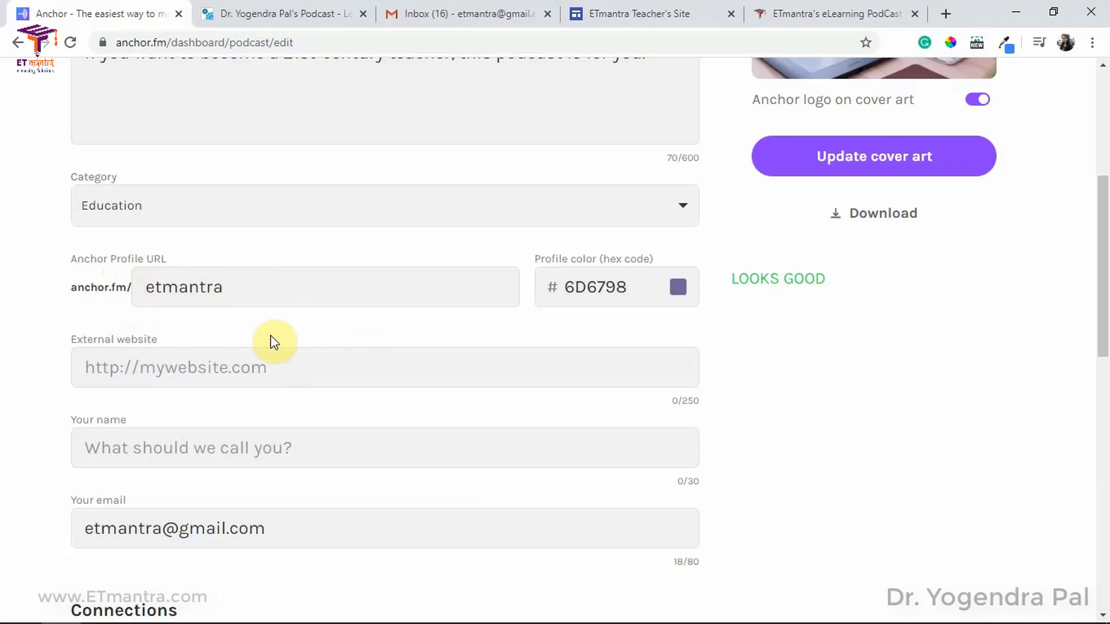
click(186, 366)
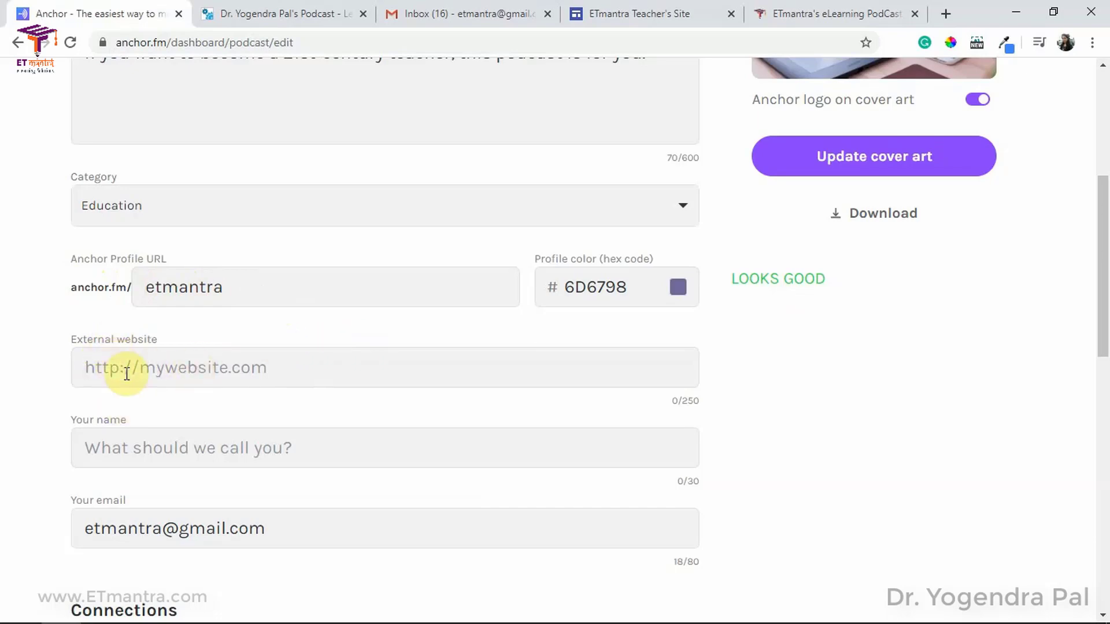
text(https://ww)
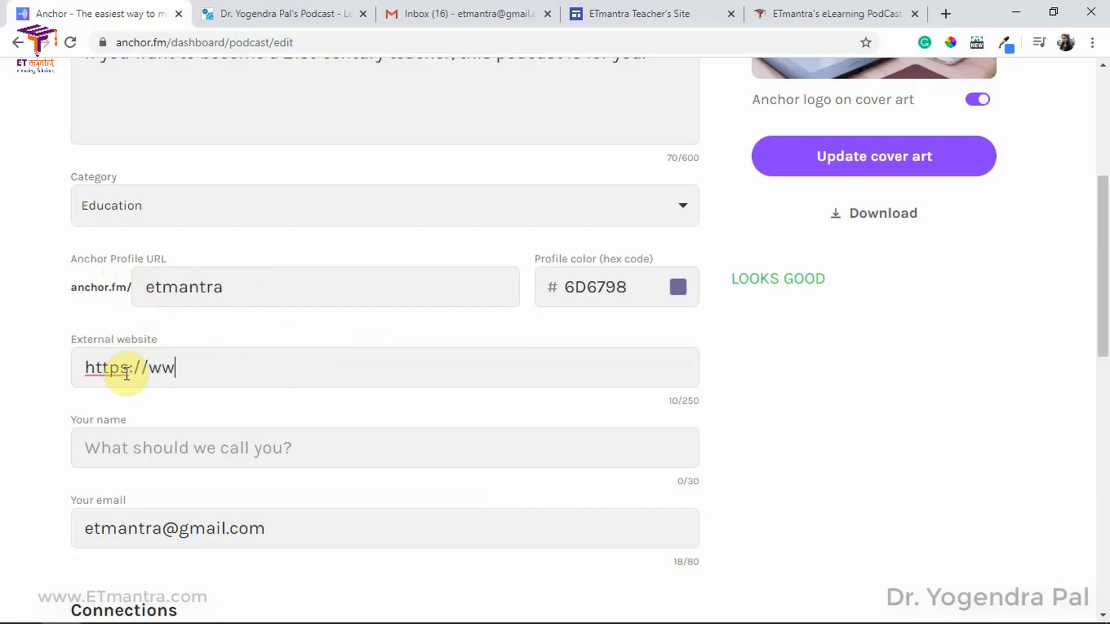
text(w.etmantra.com)
scroll(150, 359, down, 1)
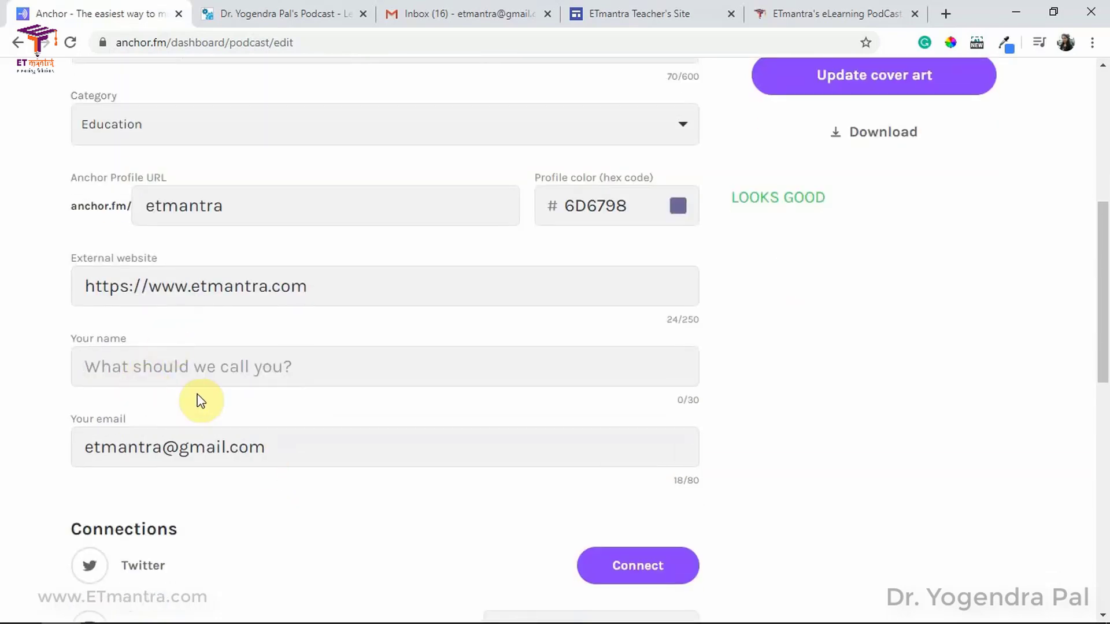
key(Tab)
text(Dr. Yogendra Pal)
Step: Add the YouTube and Facebook usernames and save the podcast settings
scroll(347, 439, down, 1)
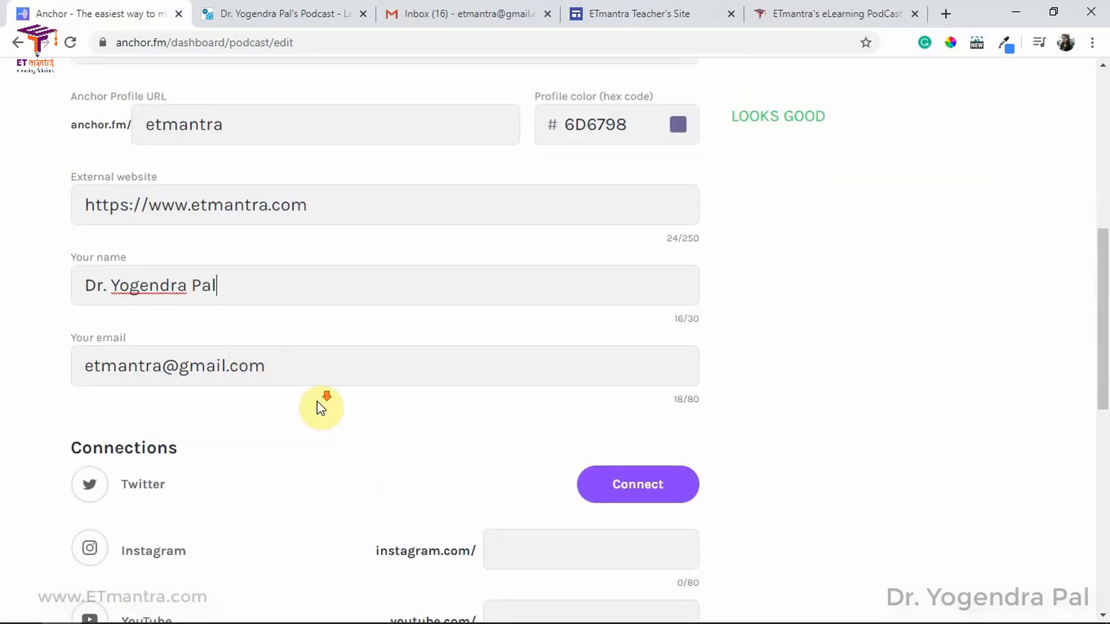
scroll(304, 393, down, 3)
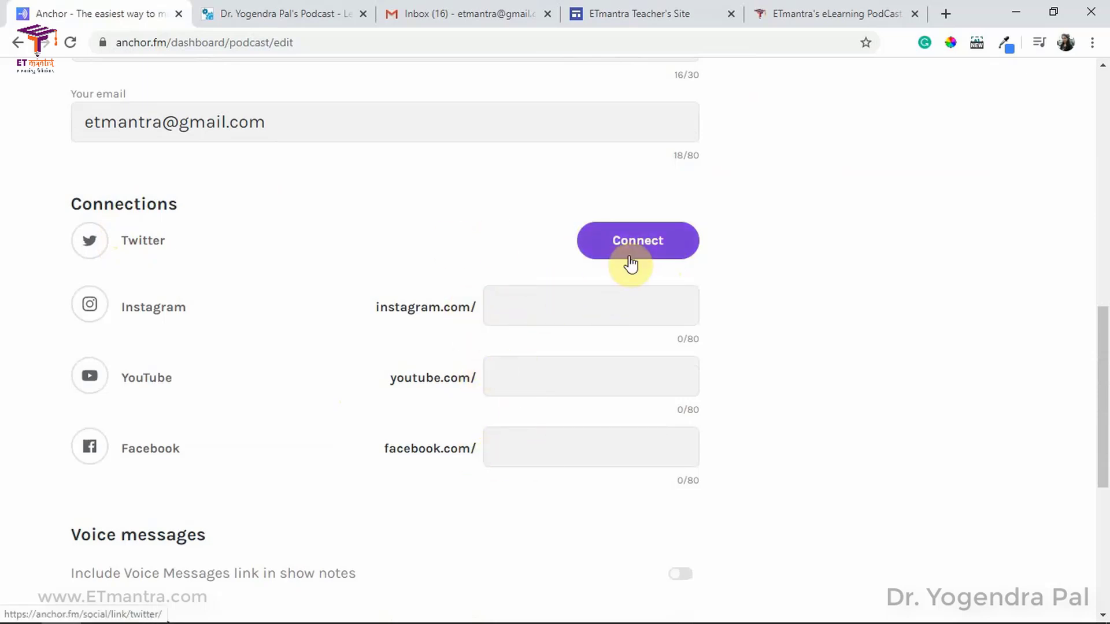
click(521, 384)
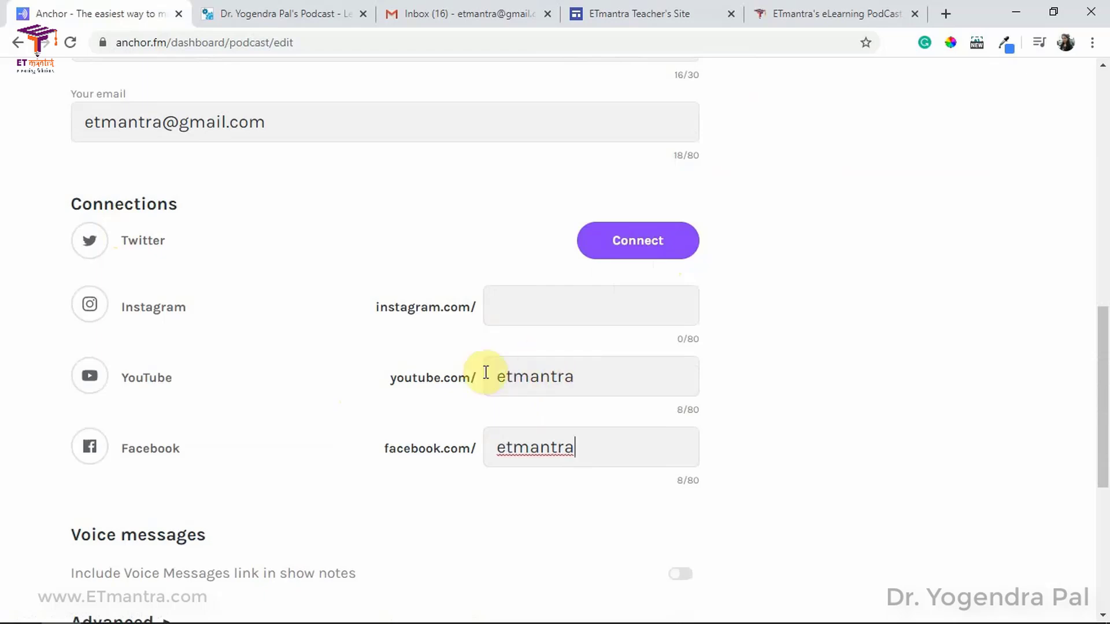
scroll(487, 436, down, 6)
click(410, 297)
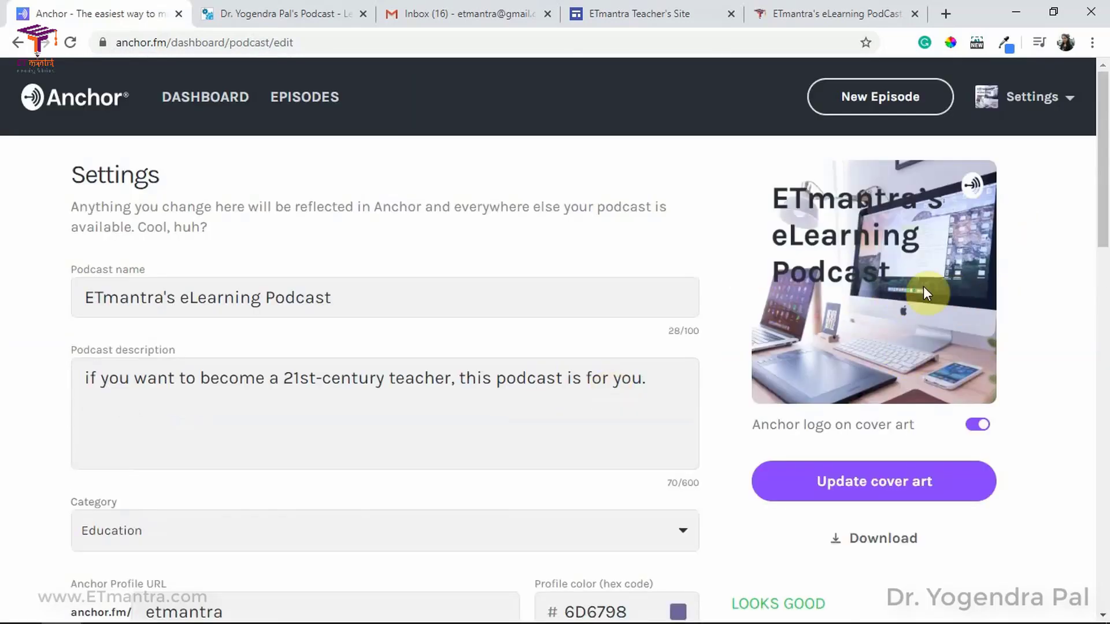
scroll(876, 341, down, 5)
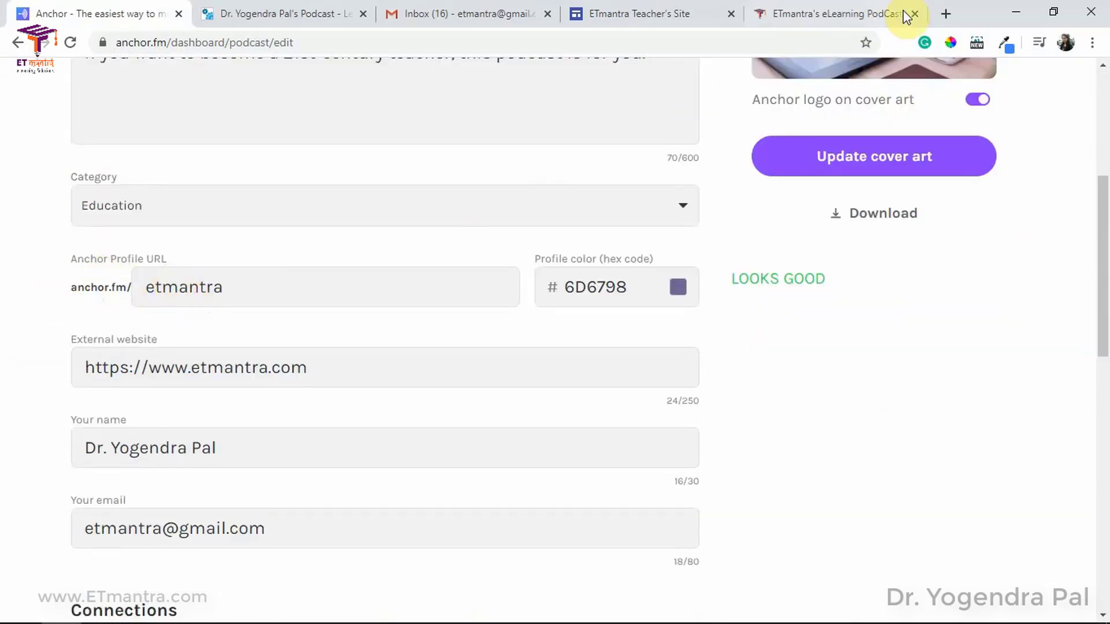
Step: Load anchor.fm/etmantra in an incognito window and scroll through the public podcast page
key(ctrl+shift+n)
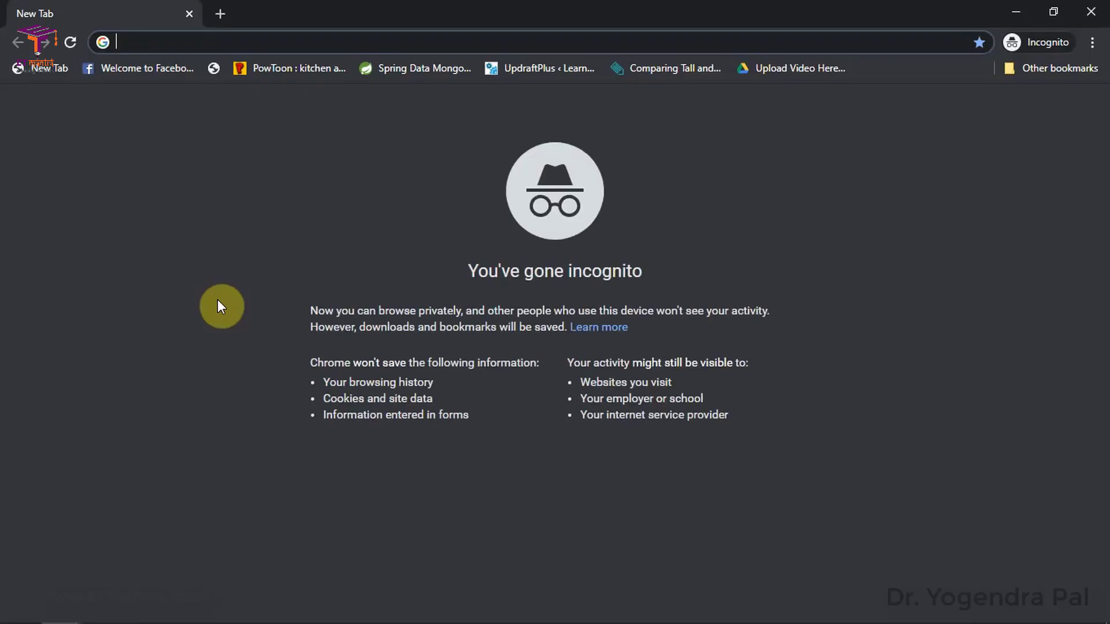
text(anchor.fm)
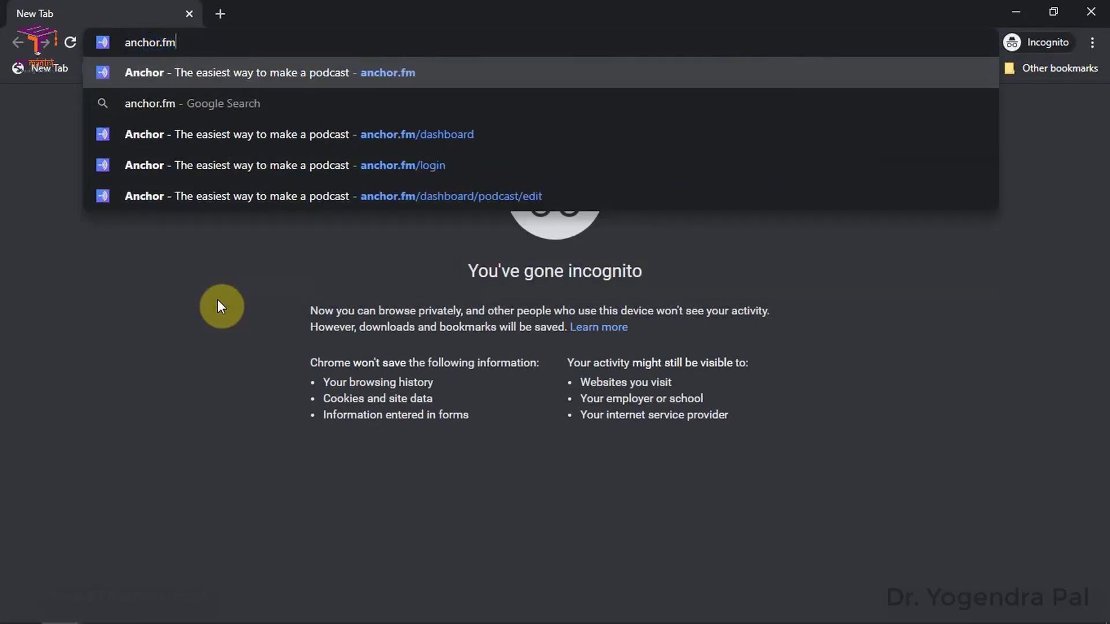
text(/etmantra)
key(Return)
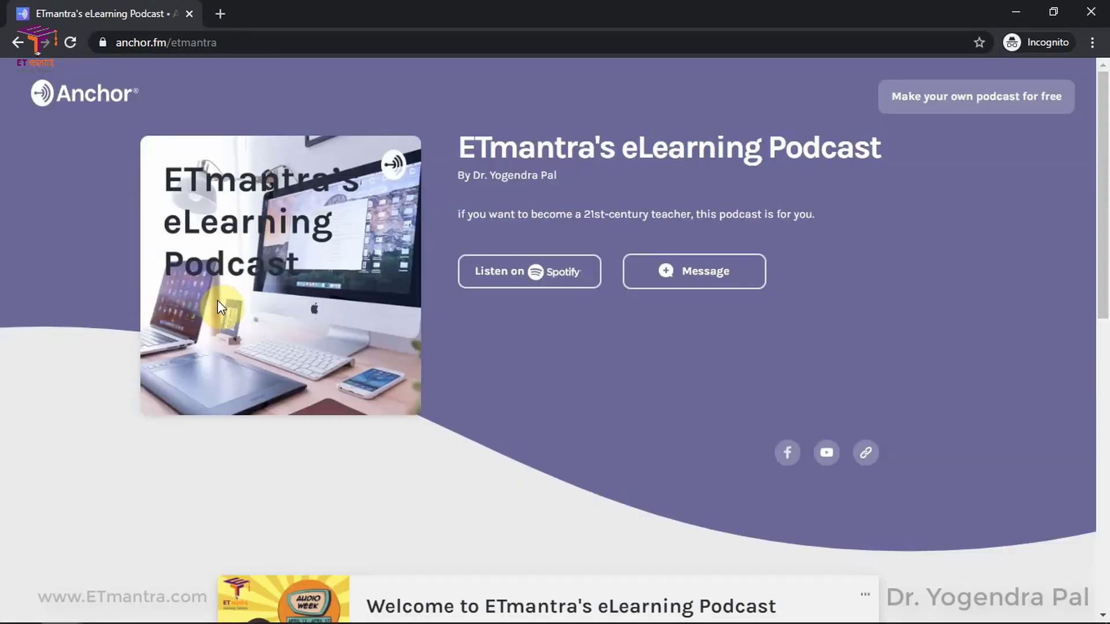
scroll(470, 396, down, 8)
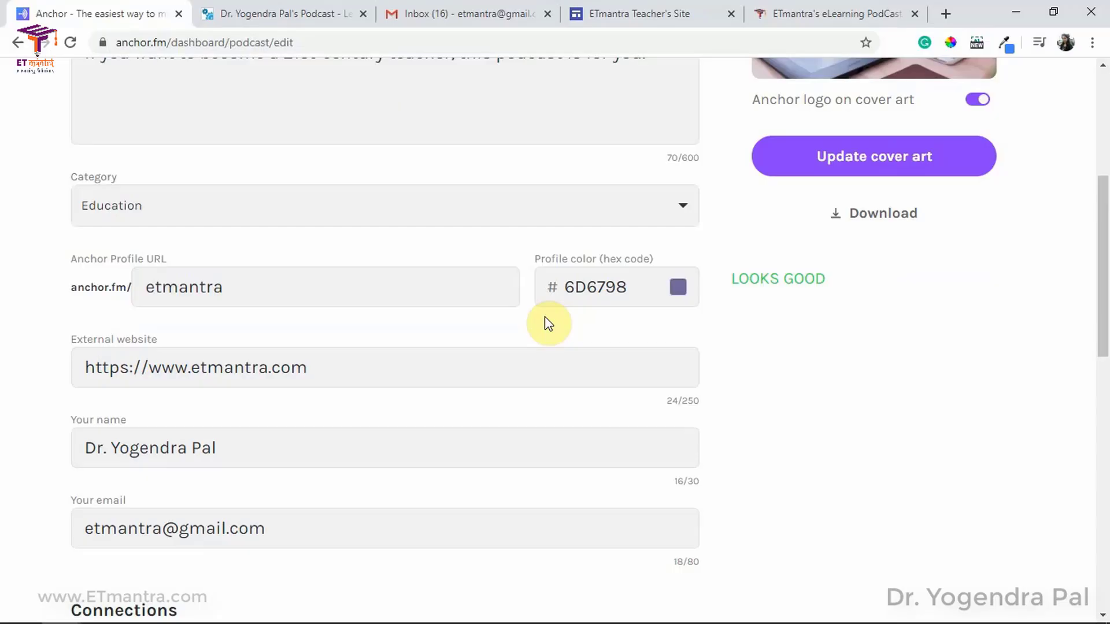
Step: Hard-reload the WordPress podcast page, play the embed showing the updated host, then return to Anchor
click(832, 13)
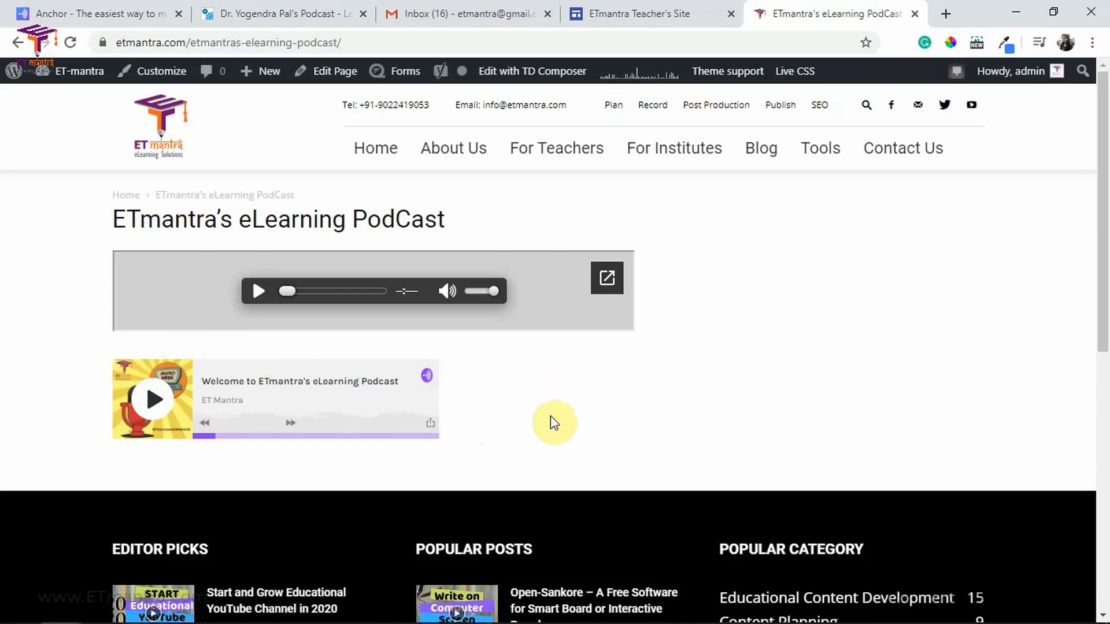
key(ctrl+shift+r)
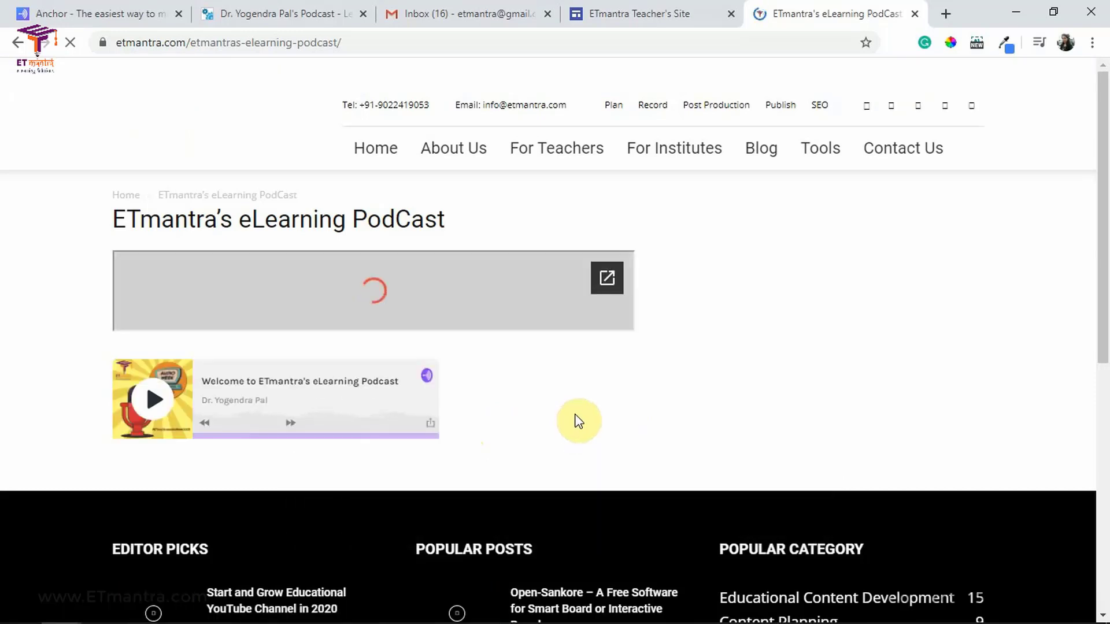
click(157, 404)
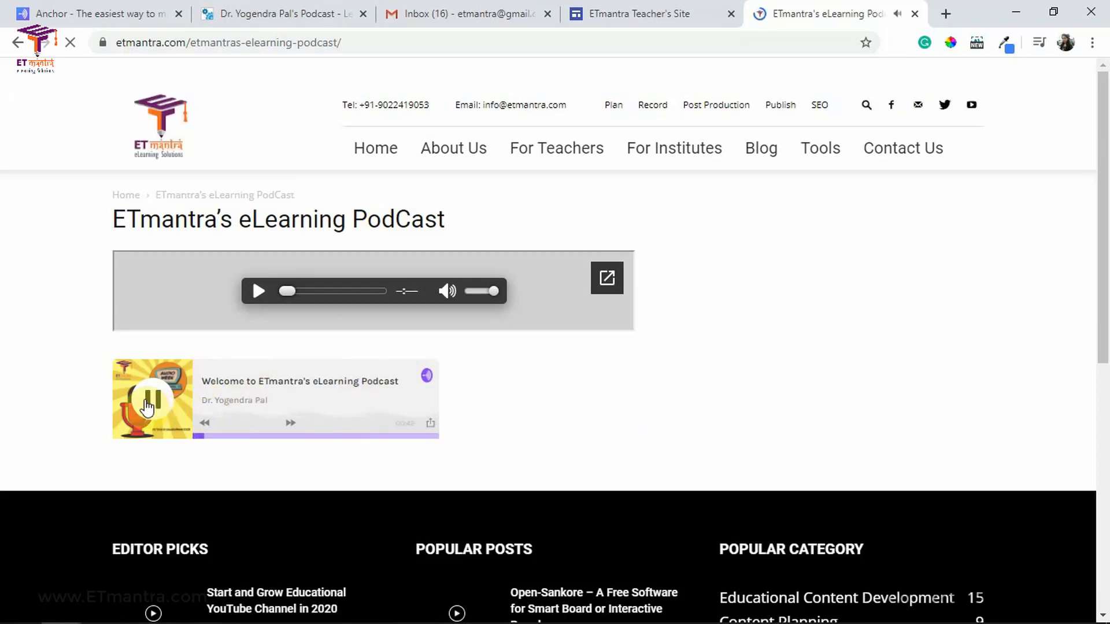
key(ctrl+1)
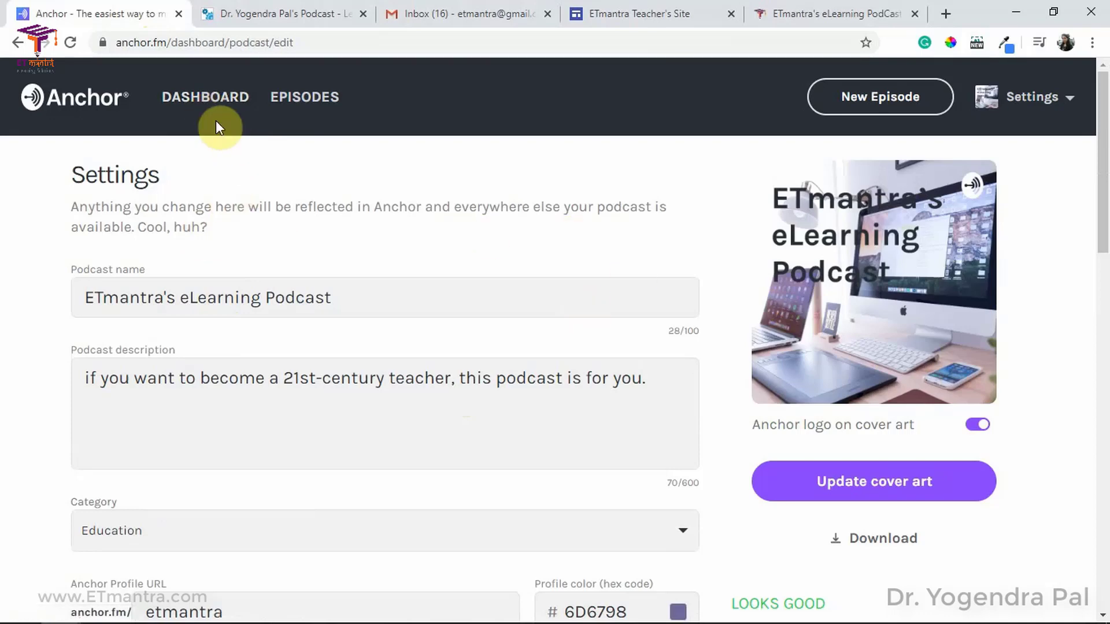
click(308, 97)
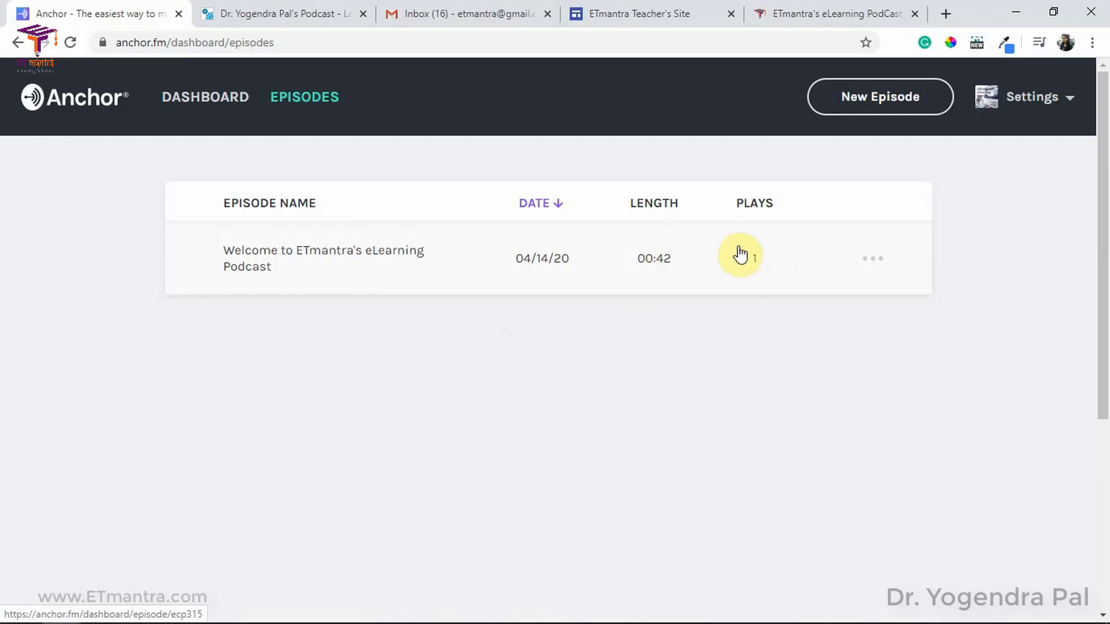
click(873, 260)
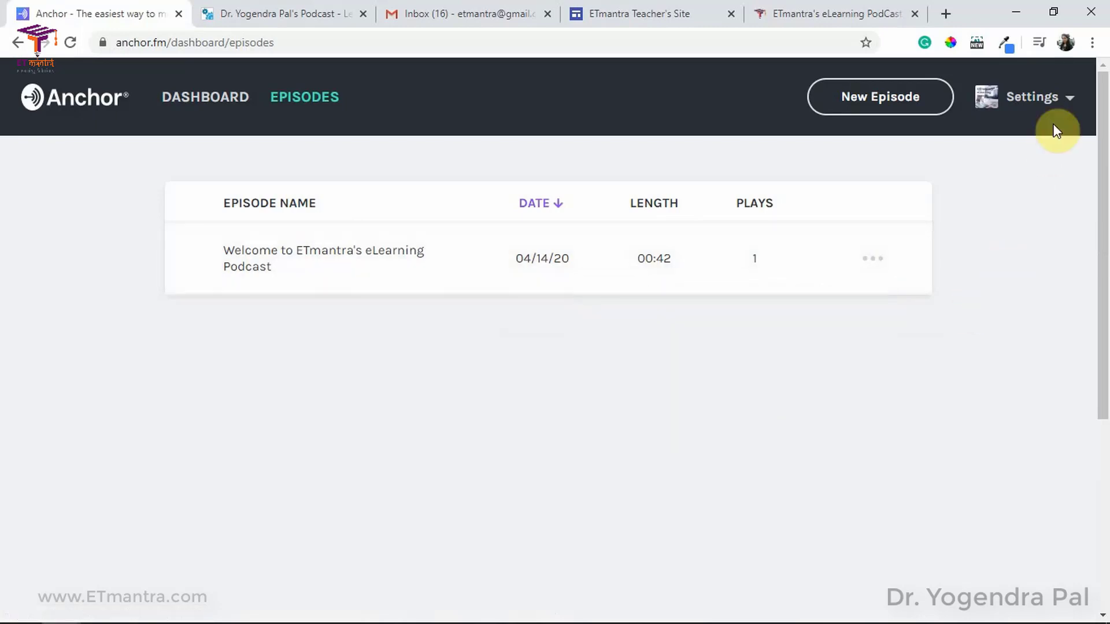
click(1069, 99)
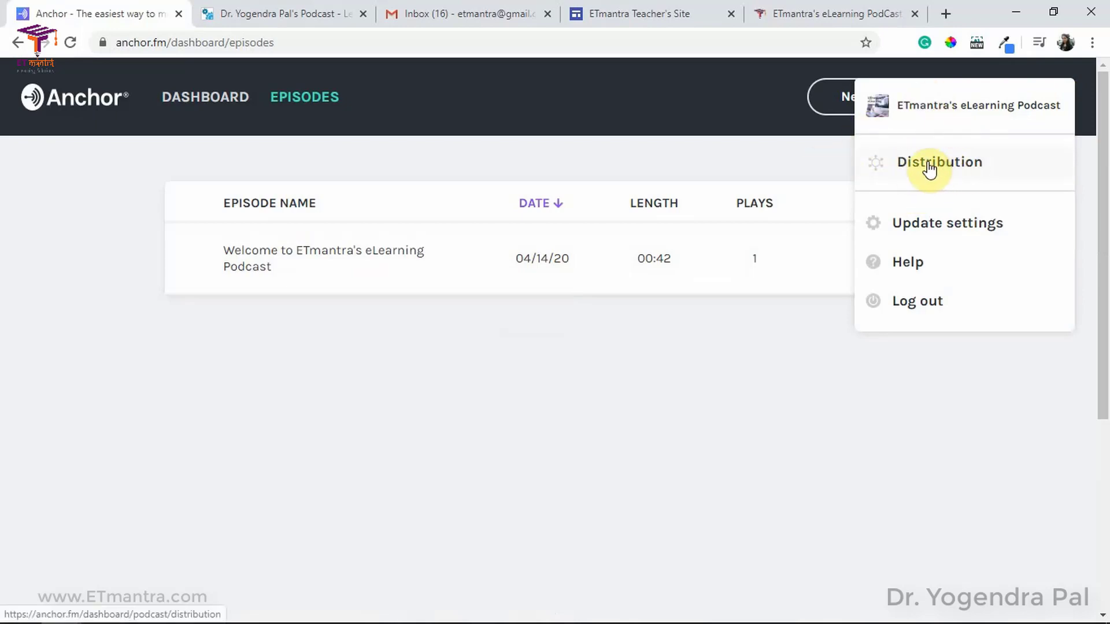
click(964, 229)
scroll(614, 367, down, 15)
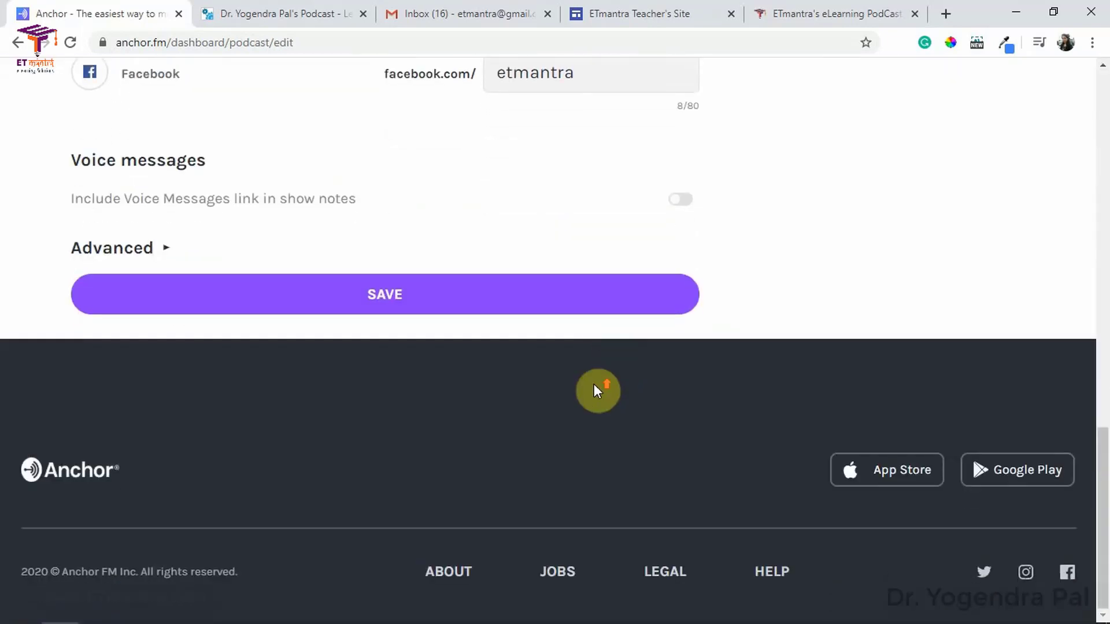
scroll(594, 385, up, 15)
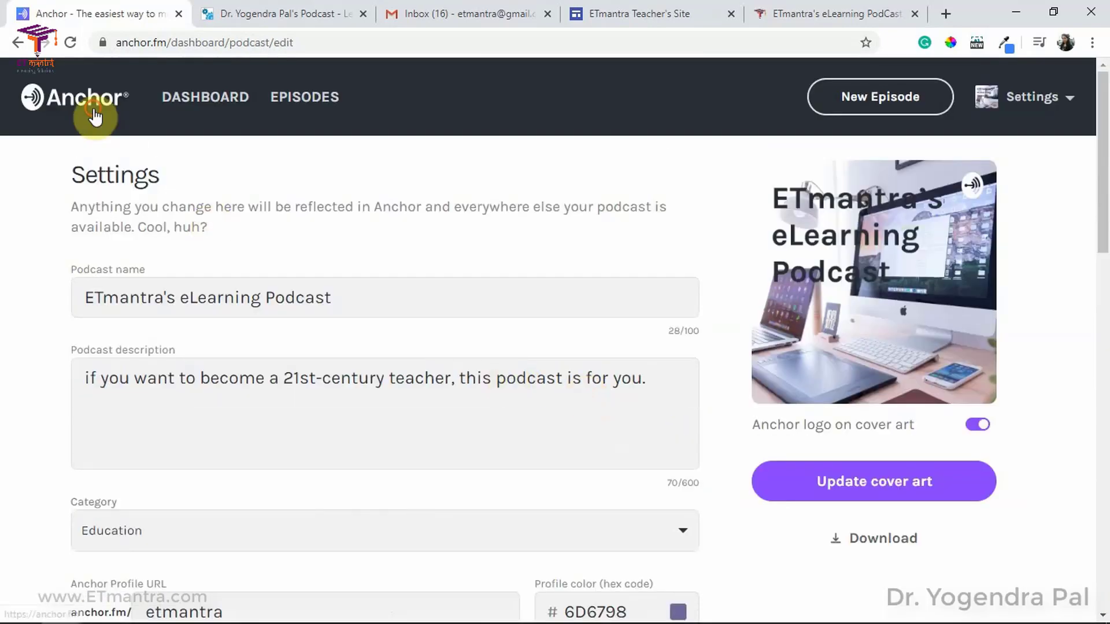
click(94, 115)
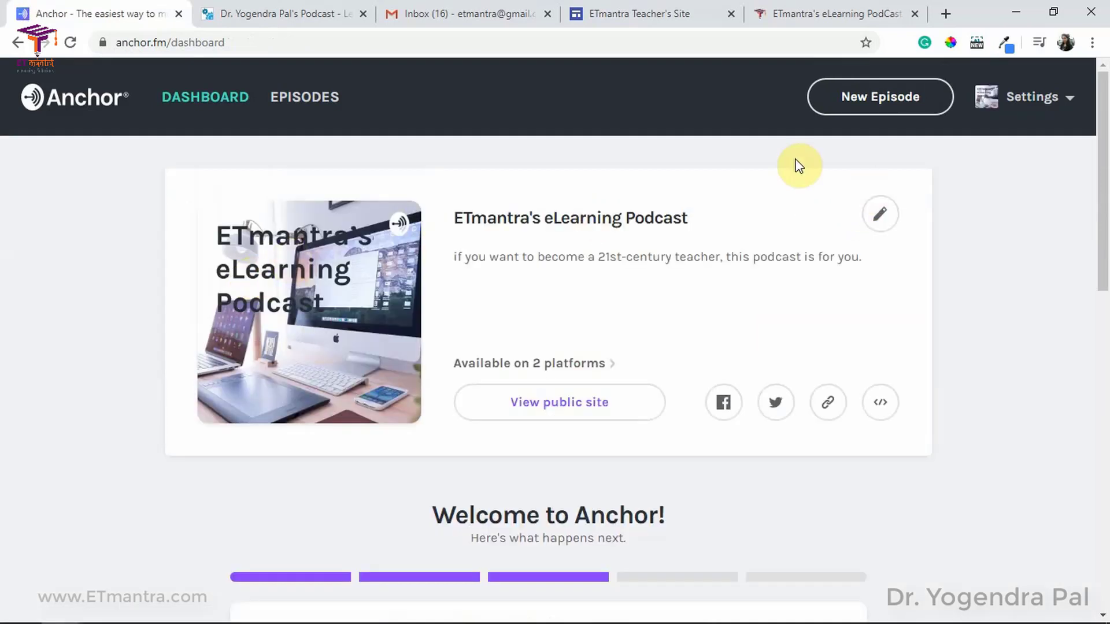
Step: Build a new episode from the library's 'Welcome to ETmantra's eLearning Podcast' audio and save it
click(890, 95)
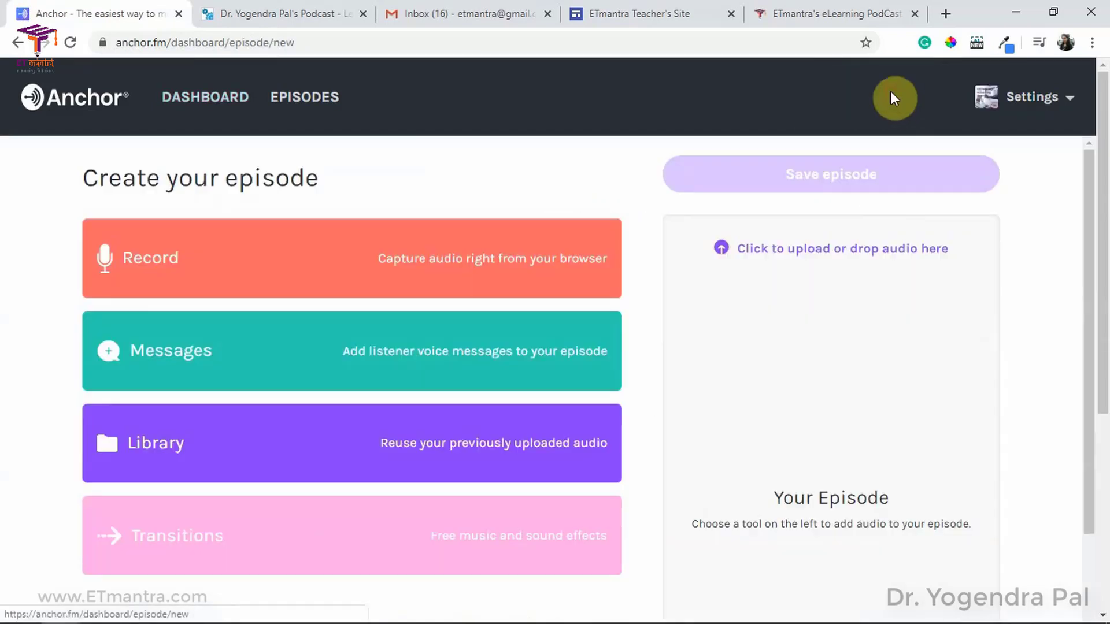
click(205, 269)
scroll(483, 445, down, 2)
scroll(597, 416, up, 2)
scroll(780, 409, down, 2)
scroll(149, 436, up, 2)
click(190, 448)
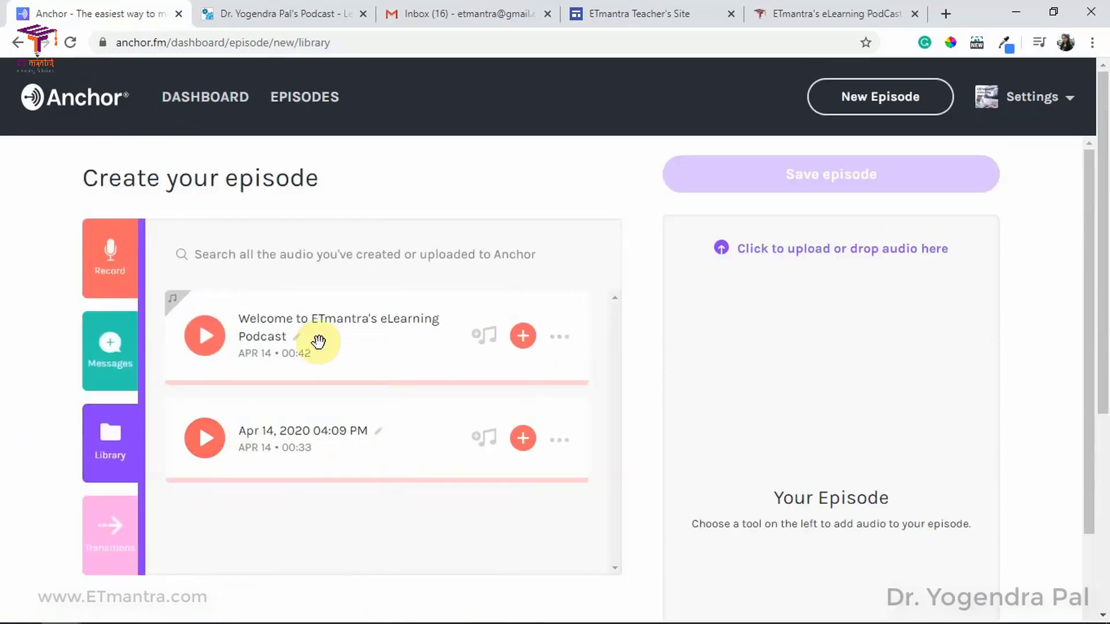
click(529, 340)
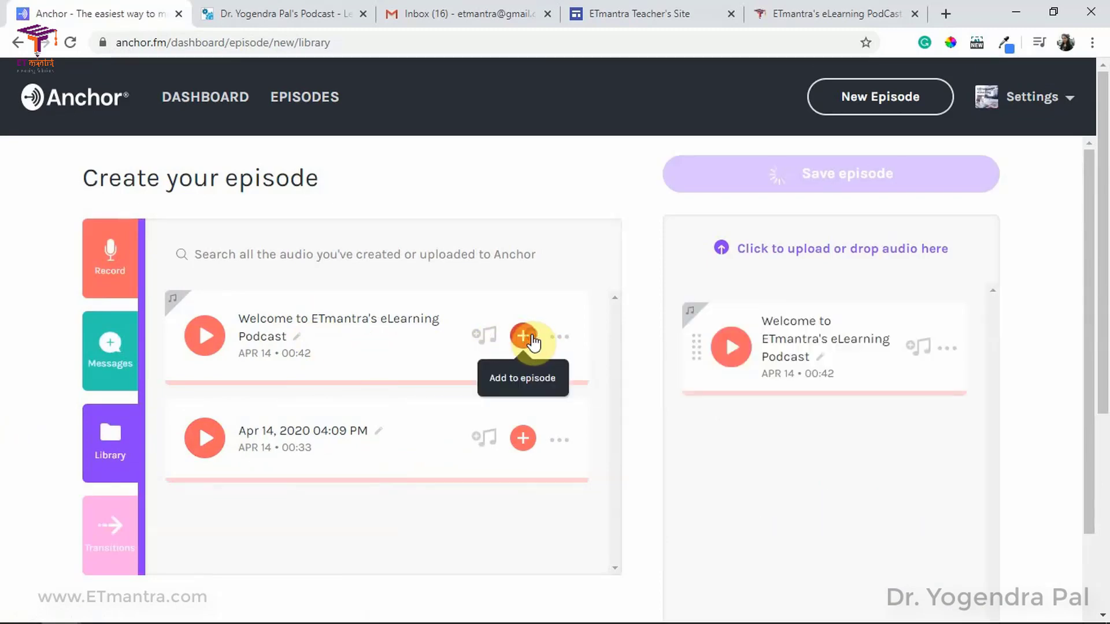
scroll(728, 393, down, 2)
scroll(615, 359, up, 2)
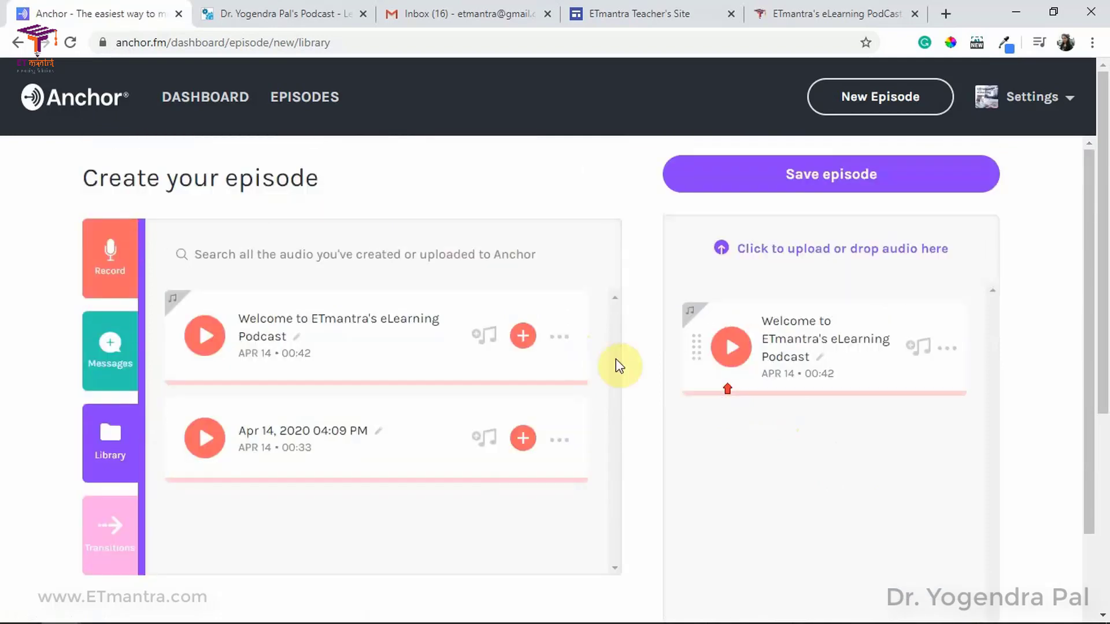
click(830, 186)
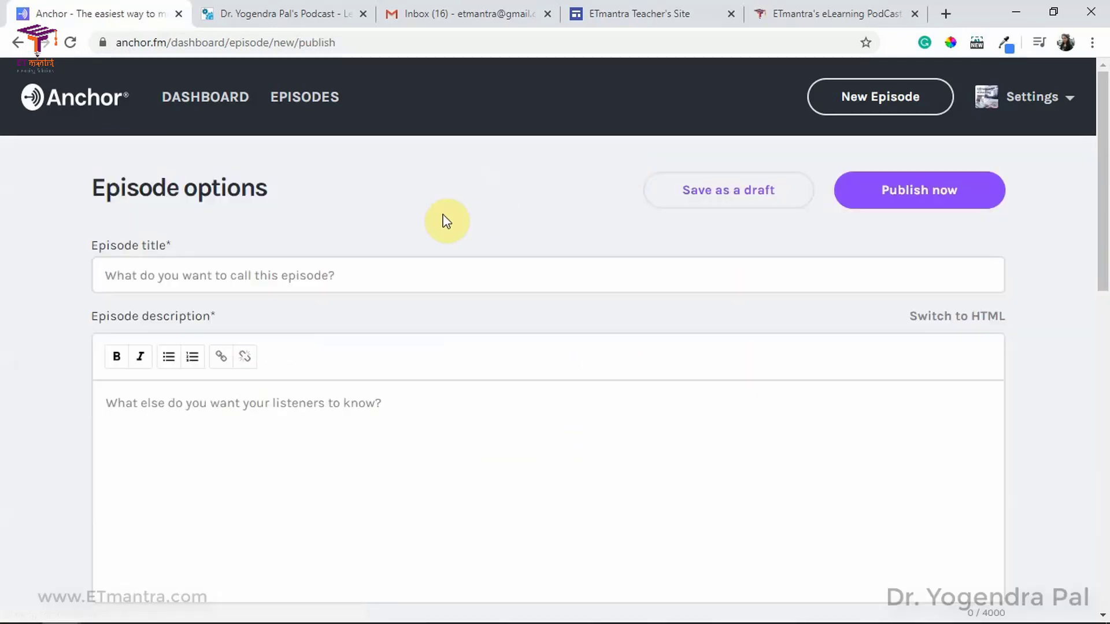
Step: Enter the episode title 'title' and the description 'description'
click(174, 274)
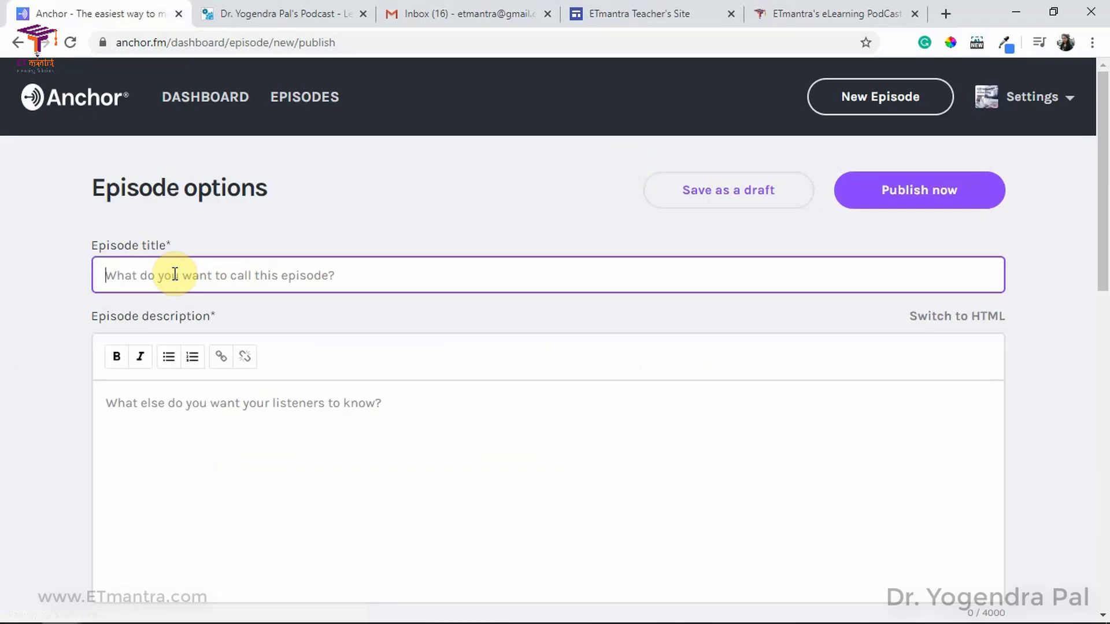
key(Tab)
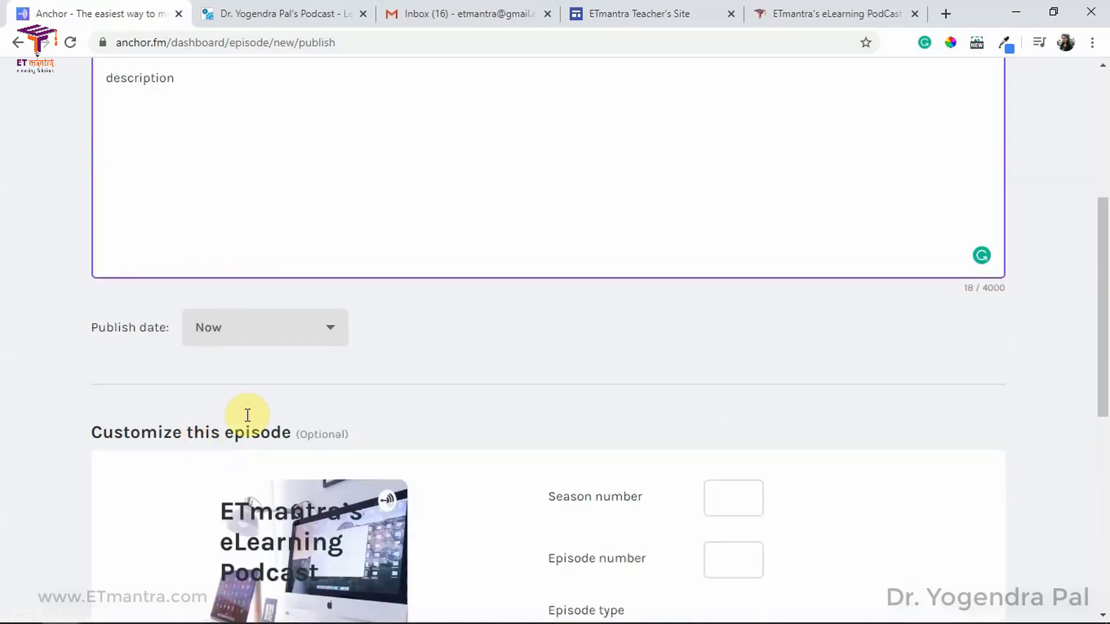
scroll(248, 416, down, 3)
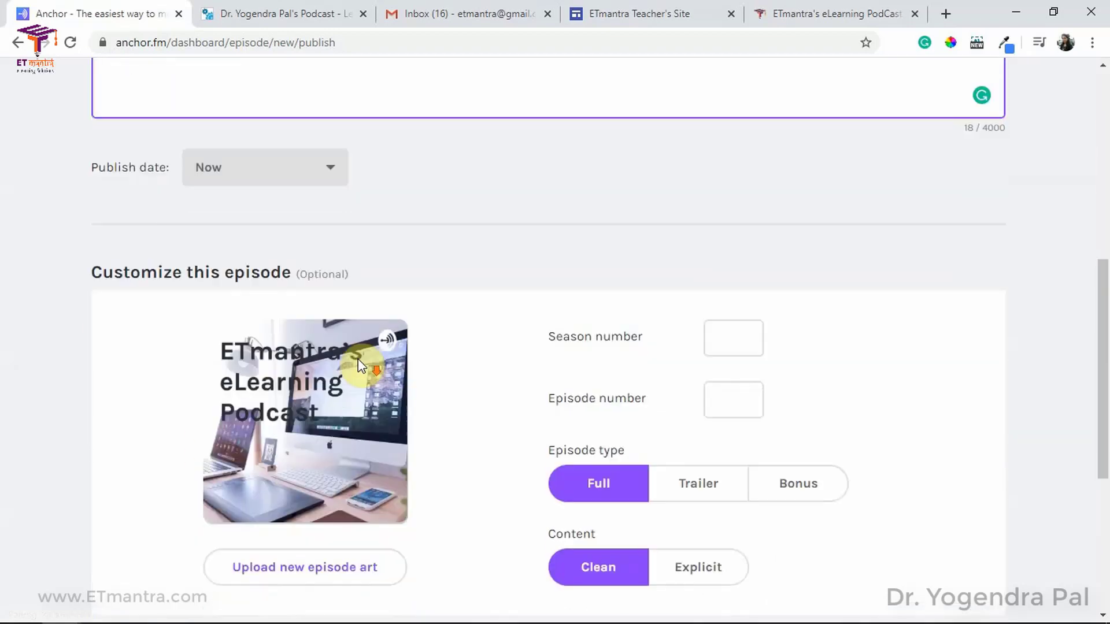
scroll(480, 242, down, 3)
Step: Set season 1, episode 2 and publish the episode immediately
click(718, 170)
text(1)
click(718, 230)
text(2)
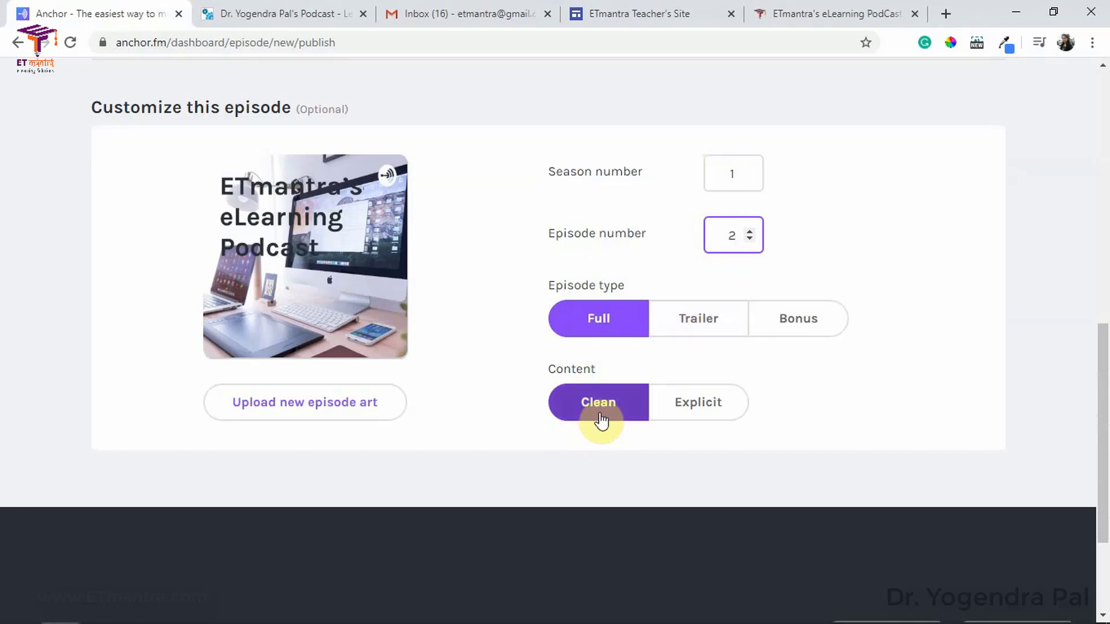
scroll(602, 453, down, 3)
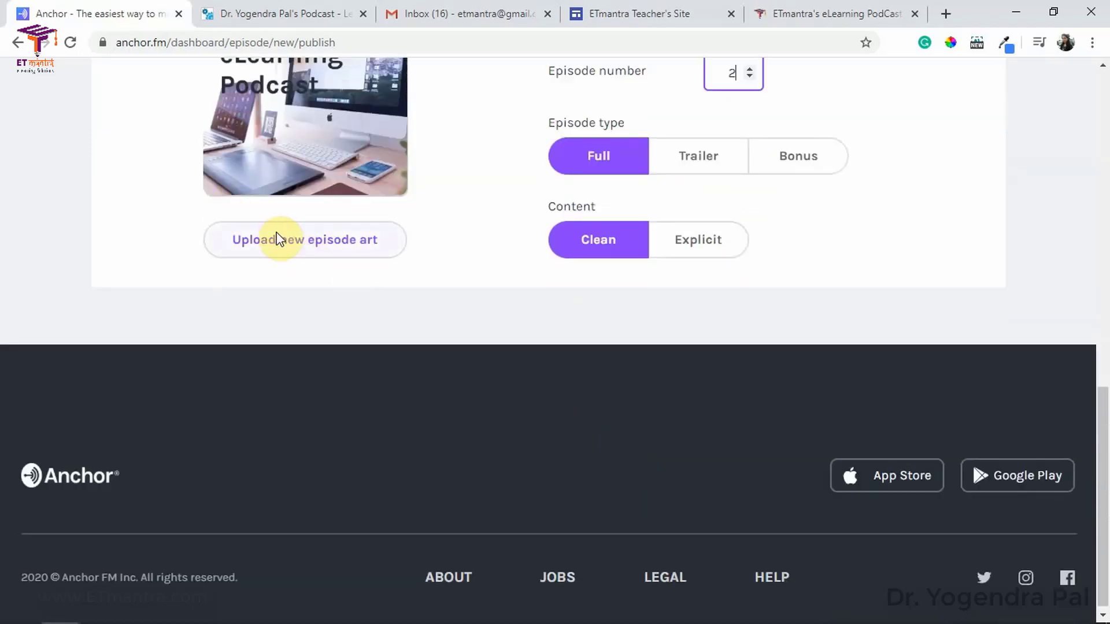
scroll(293, 257, up, 3)
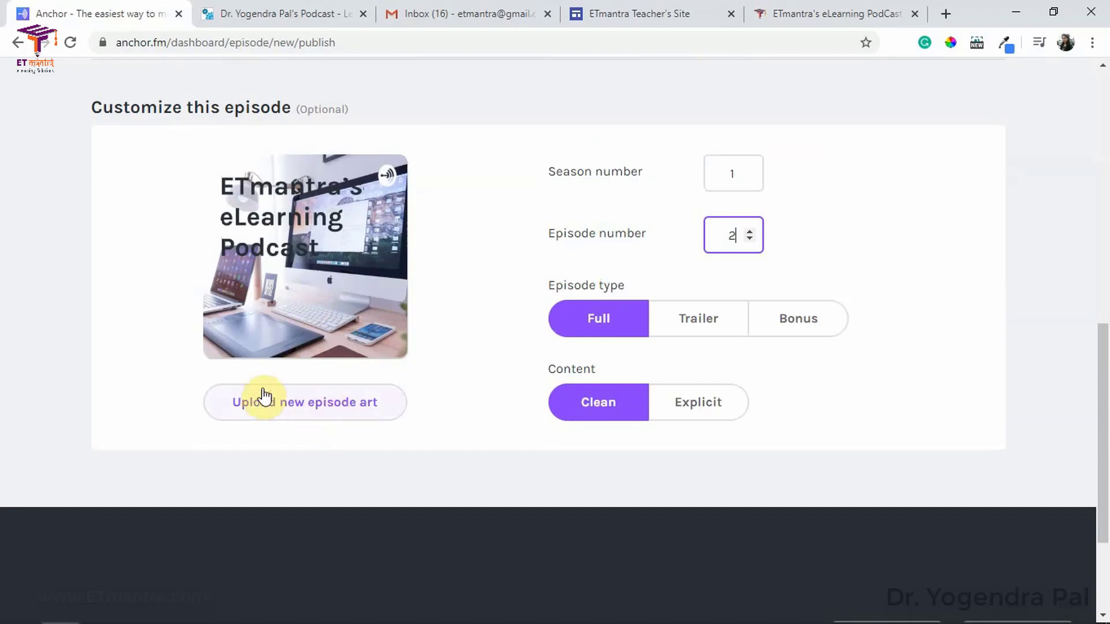
scroll(559, 411, down, 3)
scroll(498, 362, up, 10)
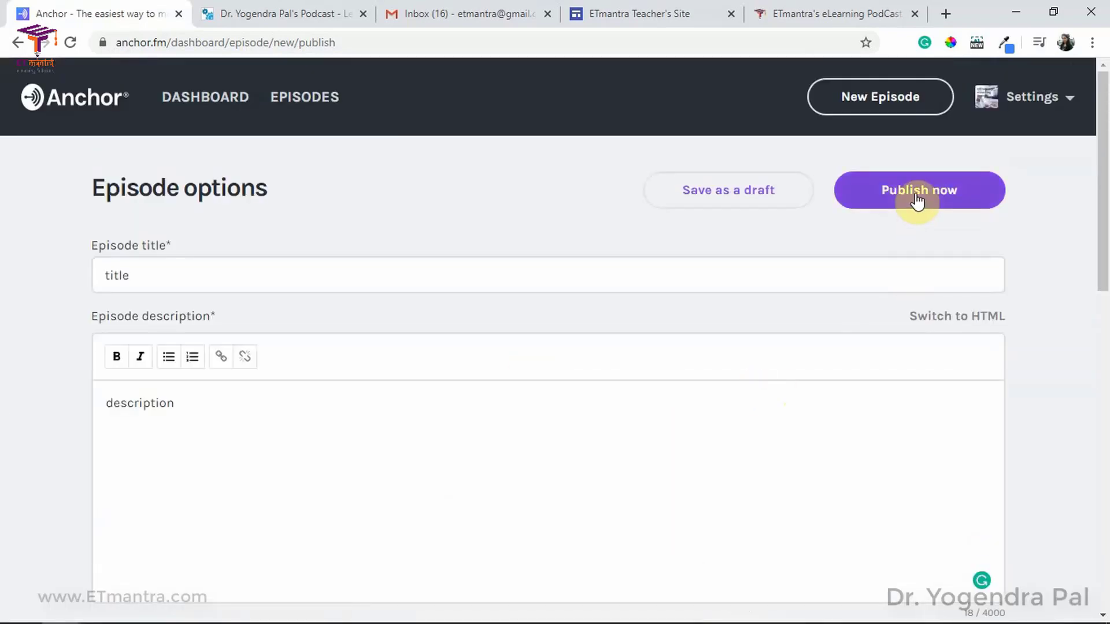
click(916, 197)
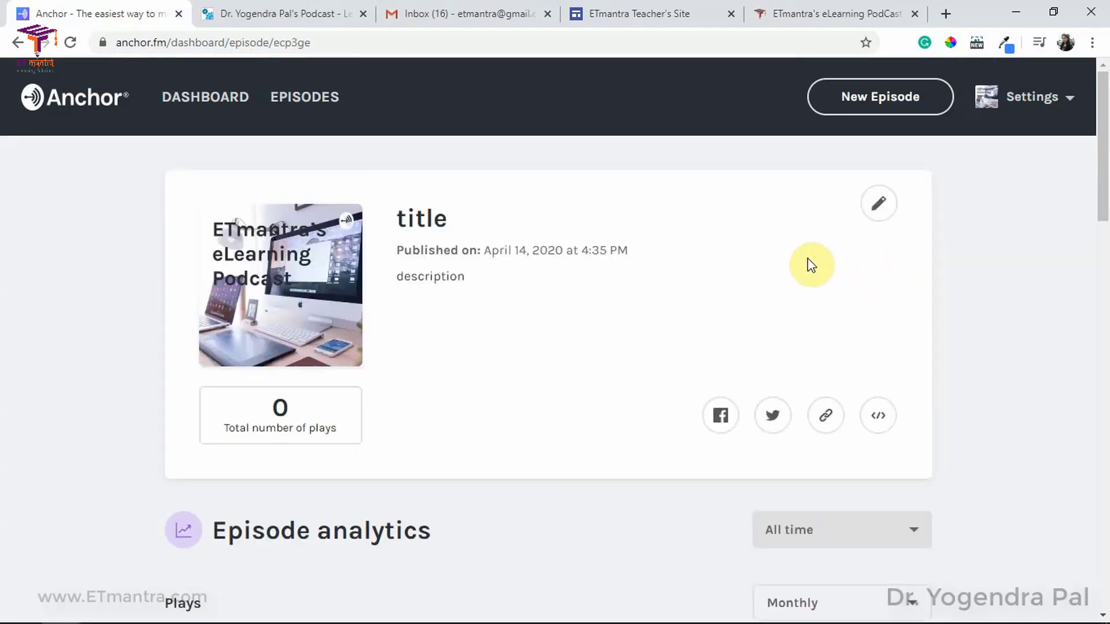
scroll(472, 288, down, 10)
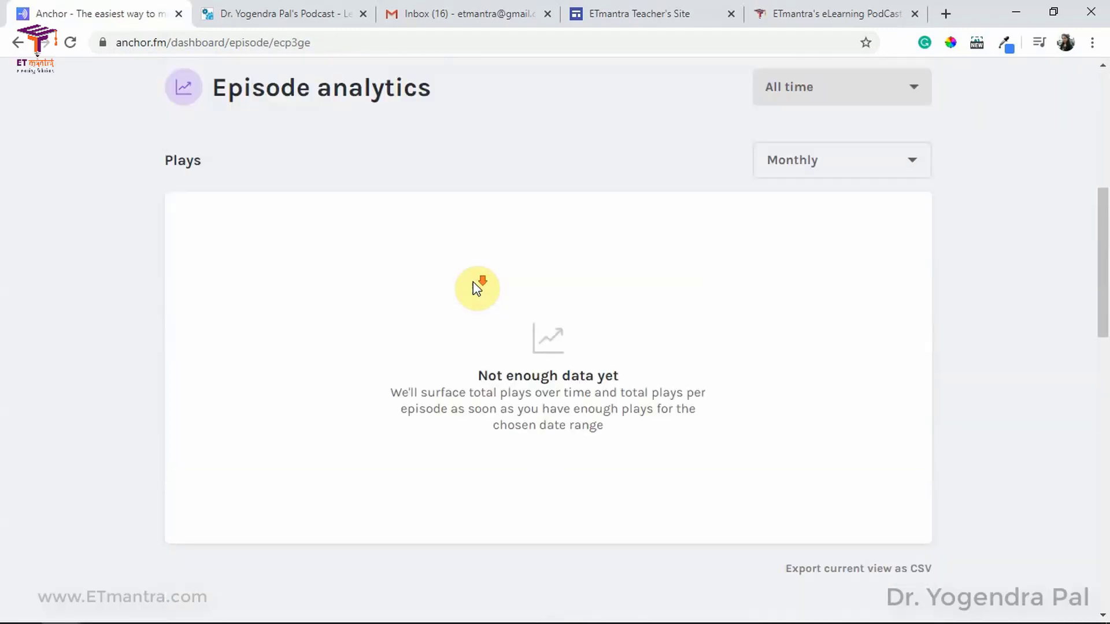
scroll(497, 301, up, 10)
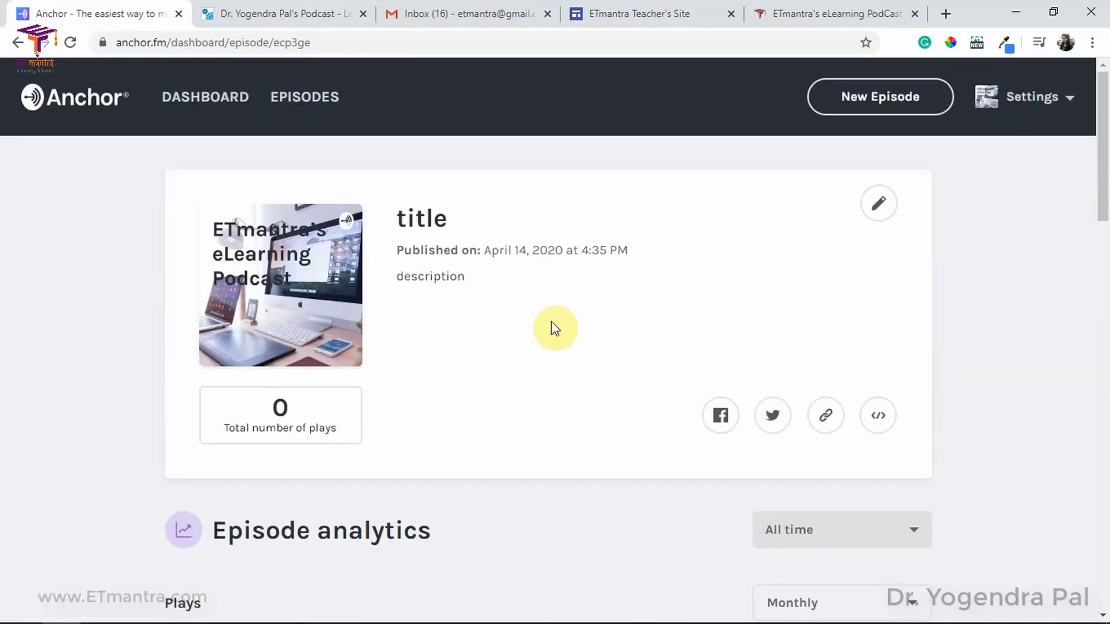